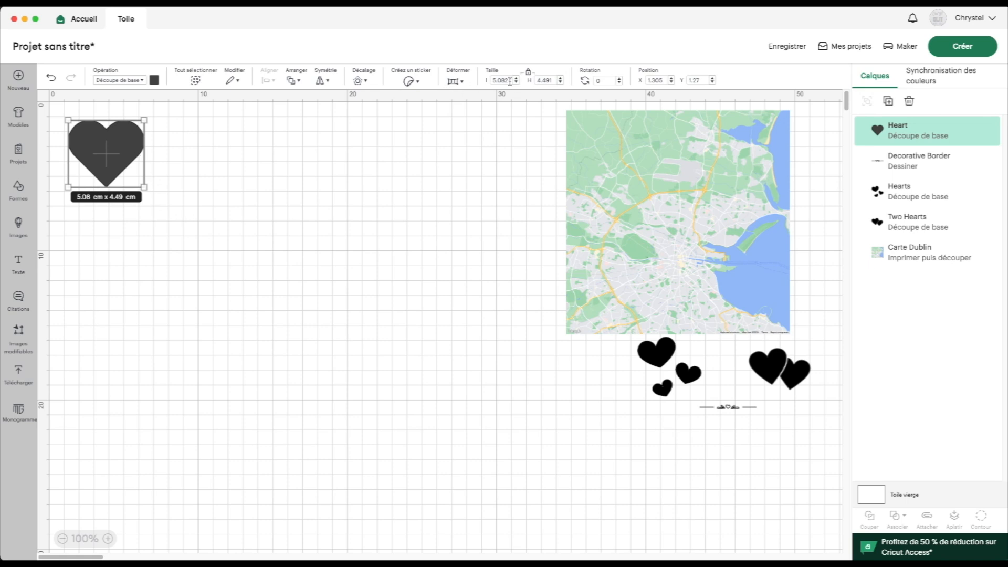
Scale the heart proportionally to a height of 10 cm and move it into the open canvas area beside the map
drag(552, 80, 527, 83)
text(10)
key(Return)
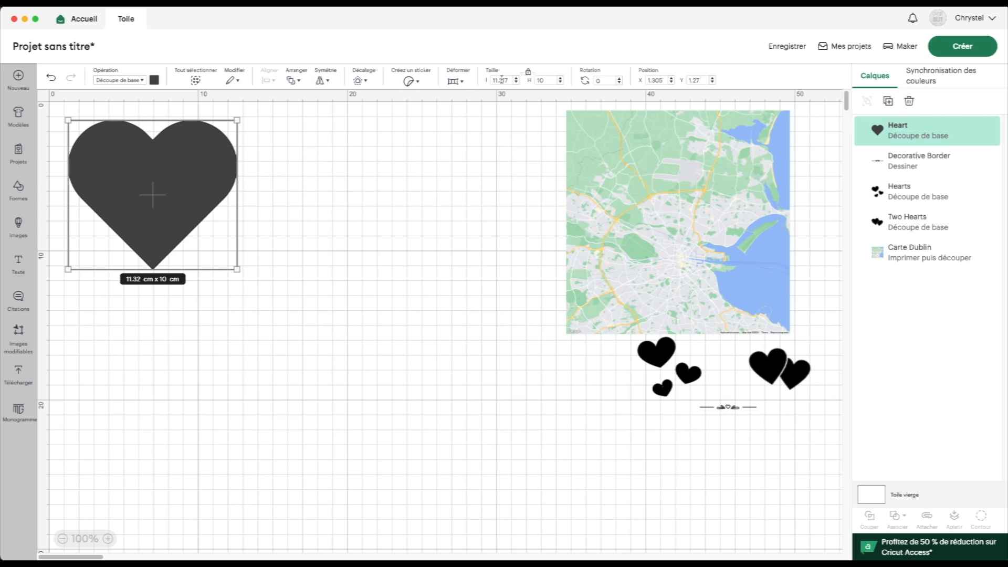
drag(166, 157, 286, 274)
Recolor the 10 cm heart dark red
click(154, 80)
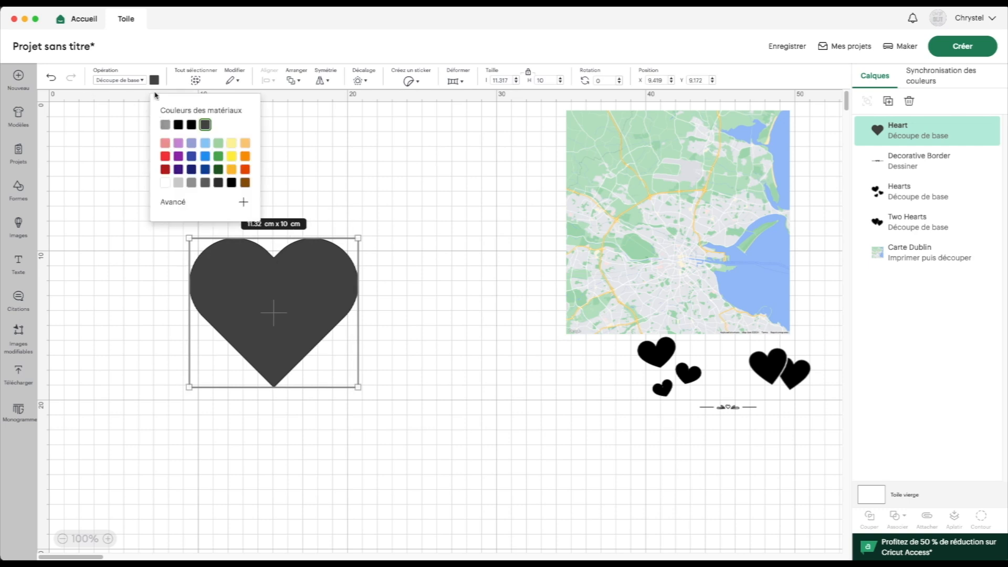
click(165, 170)
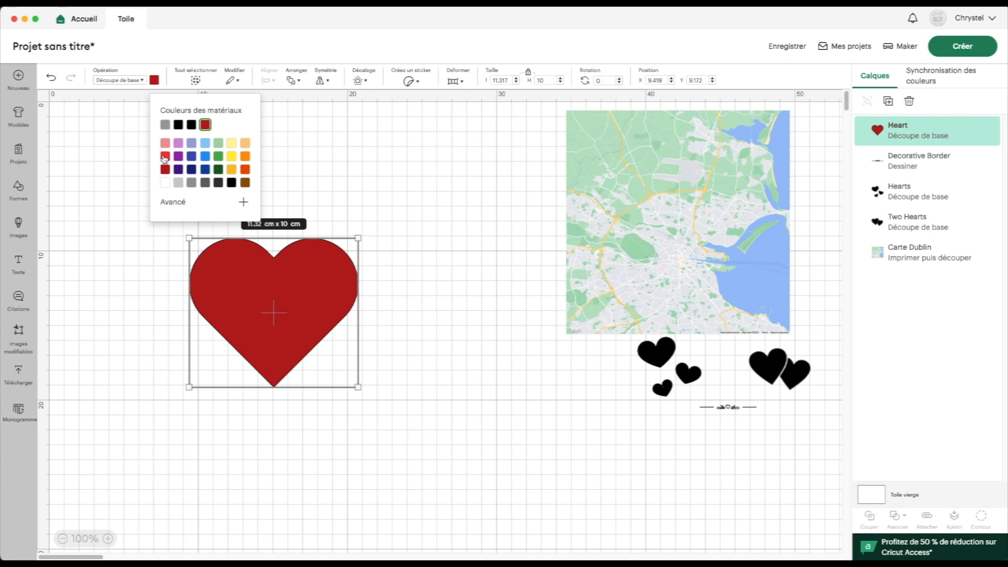
click(154, 80)
click(116, 159)
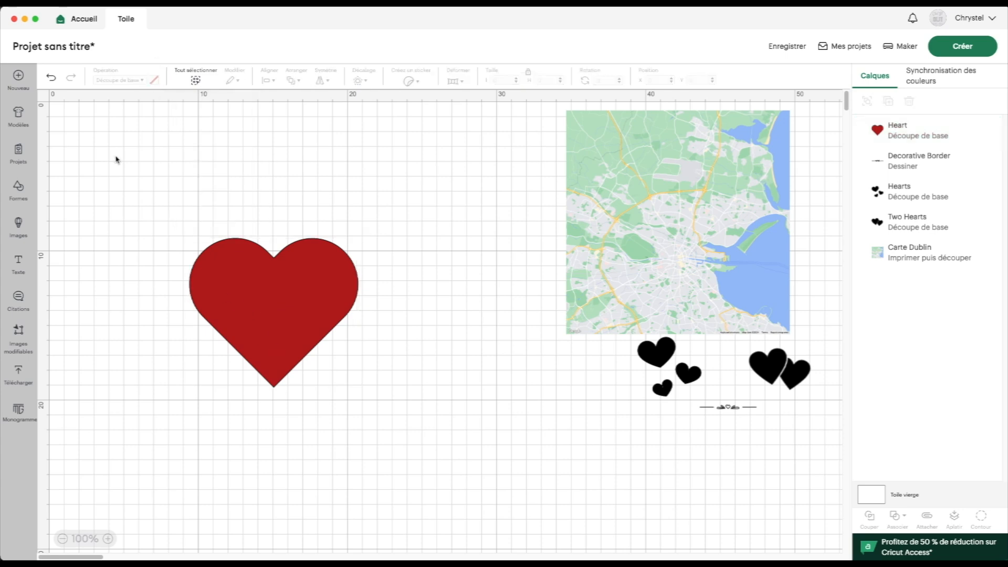
Add a basic circle shape and size it to 0.5 cm in diameter
click(19, 190)
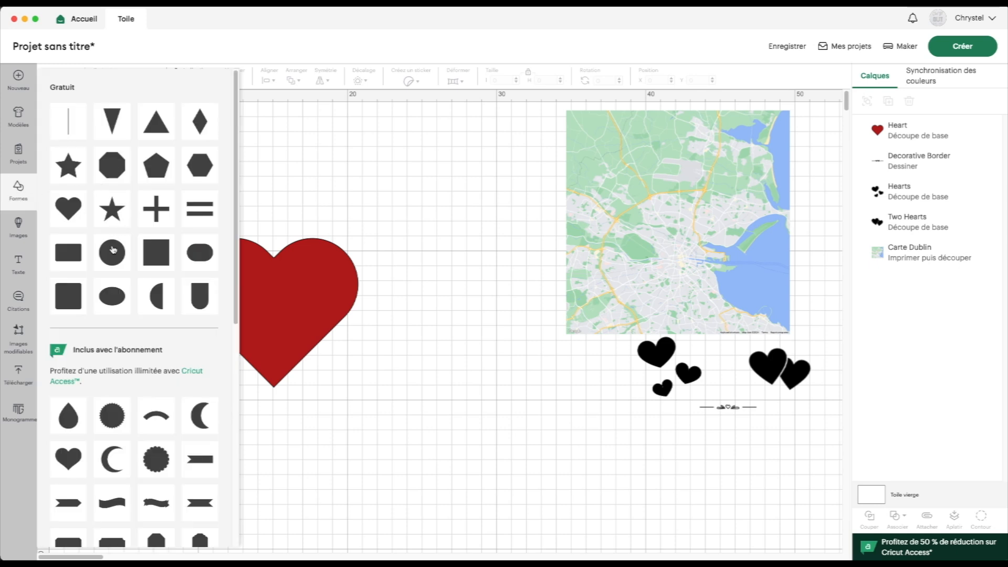
click(116, 255)
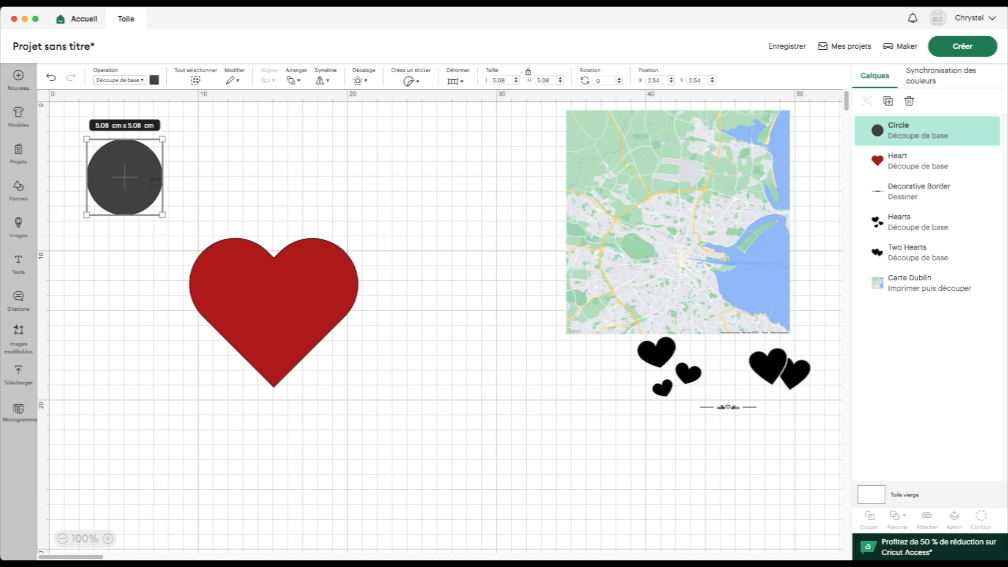
double_click(501, 80)
text(0.5)
key(Return)
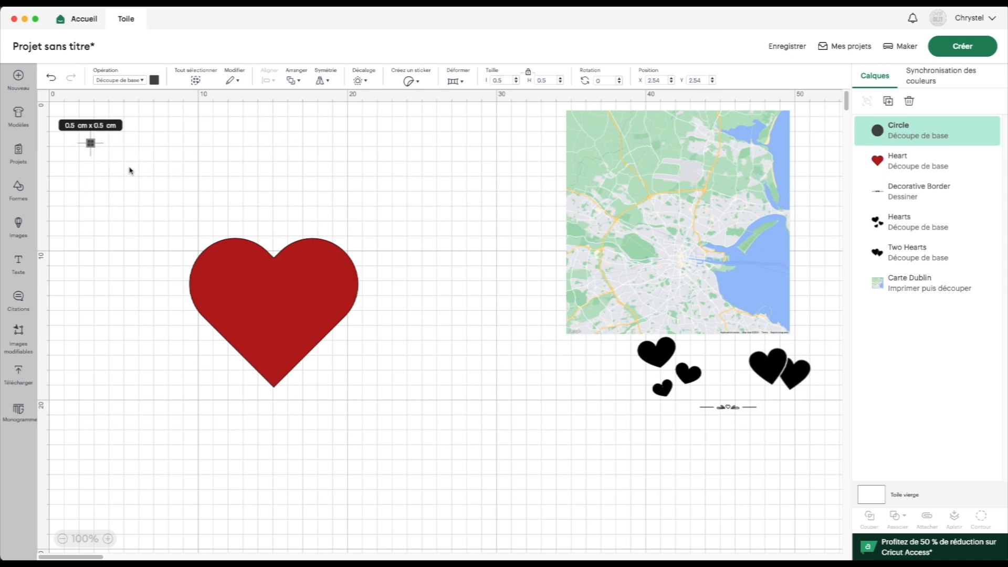
Place the small circle just below the red heart's upper notch and center it horizontally with the heart
drag(92, 145, 276, 269)
click(275, 270)
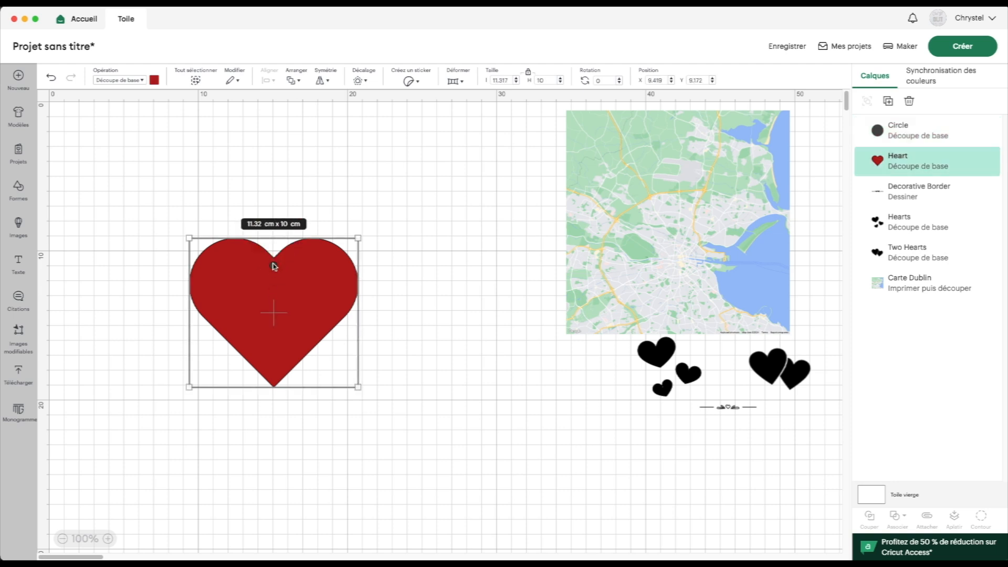
shift+click(275, 267)
click(264, 209)
drag(183, 190, 355, 347)
click(273, 84)
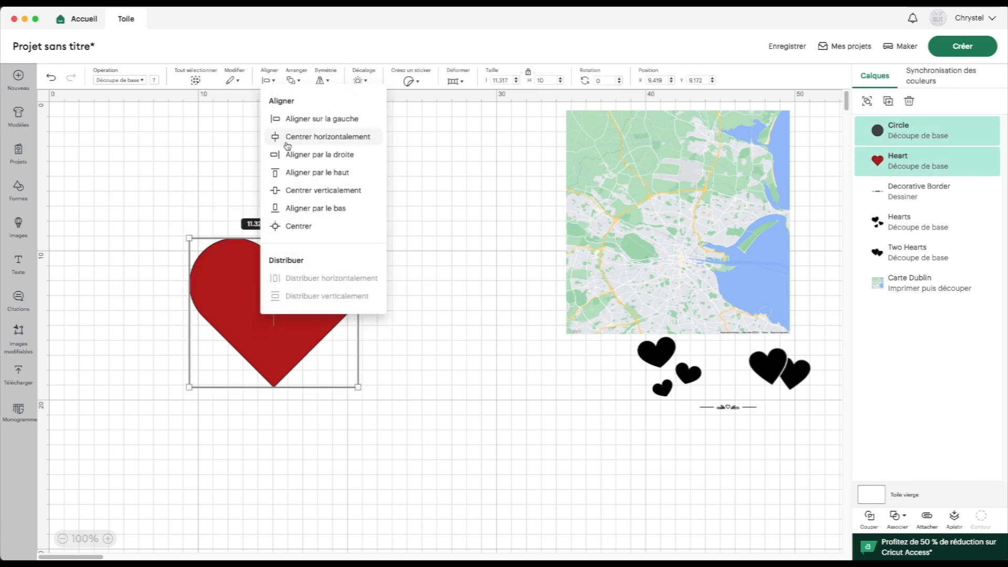
click(303, 137)
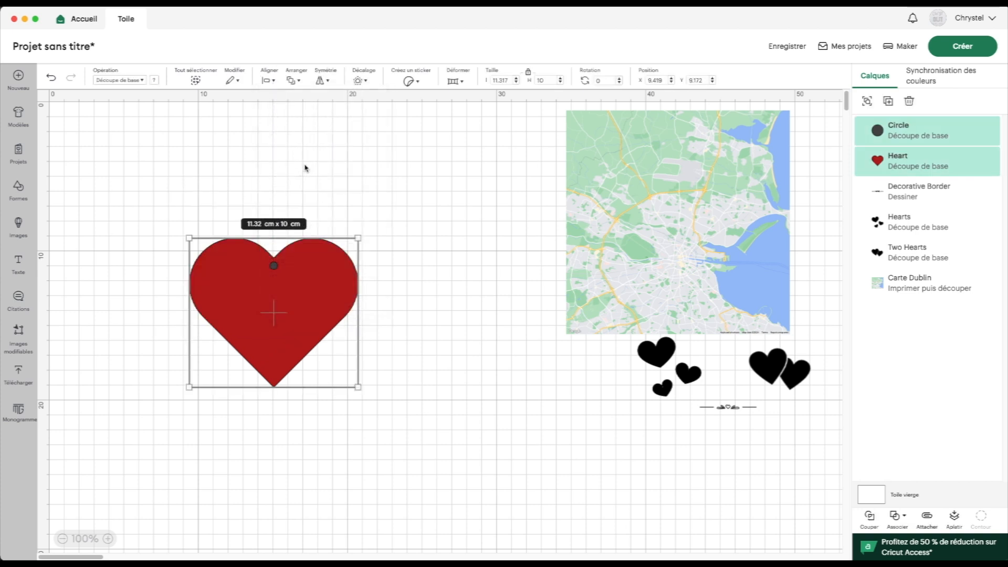
Subtract the small circle from the red heart with Retirer to make a hanging hole
click(902, 517)
click(939, 460)
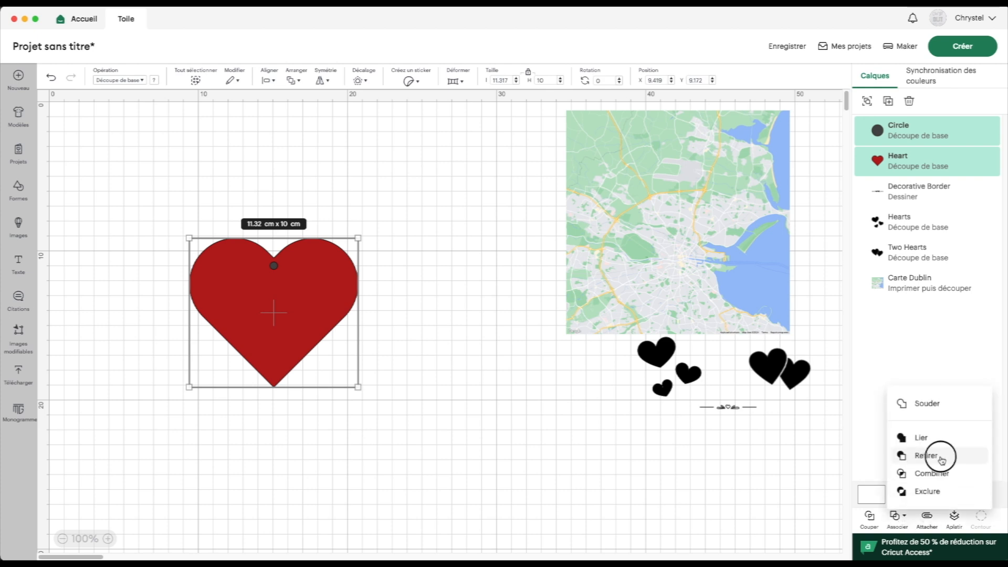
click(898, 517)
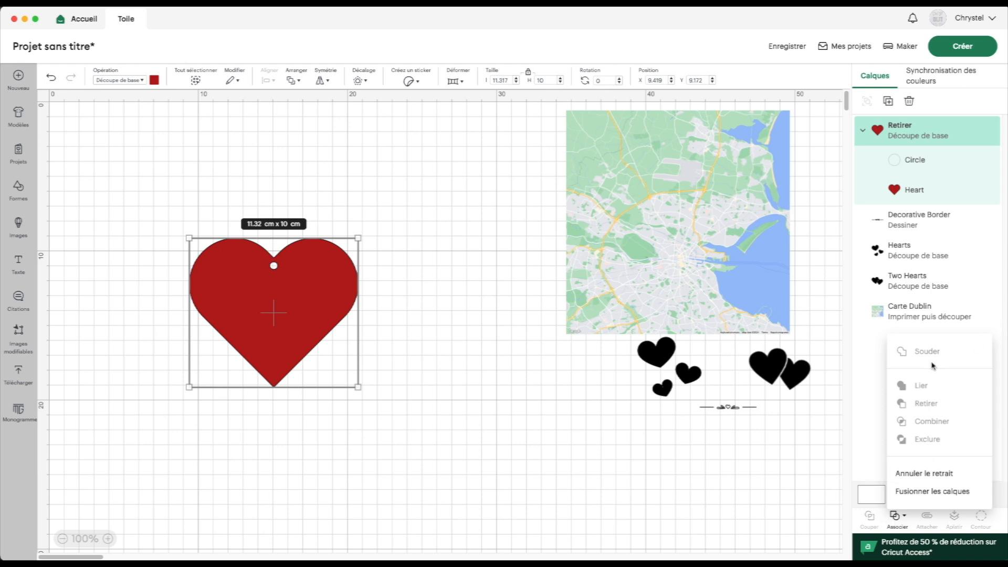
click(567, 480)
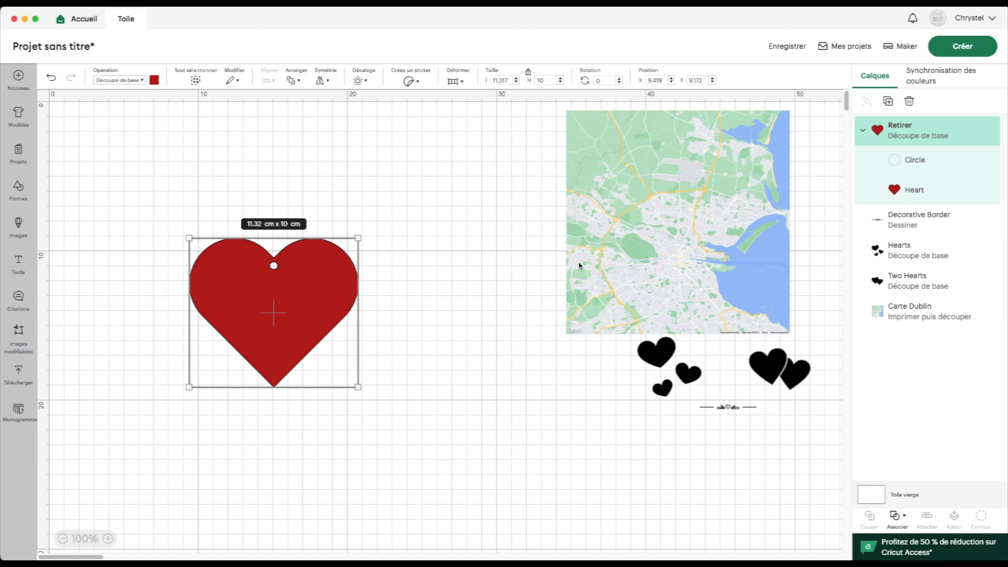
Create a -0.5 cm offset of the pierced heart with rounded corners and change the offset's operation to Guide
drag(694, 231, 504, 284)
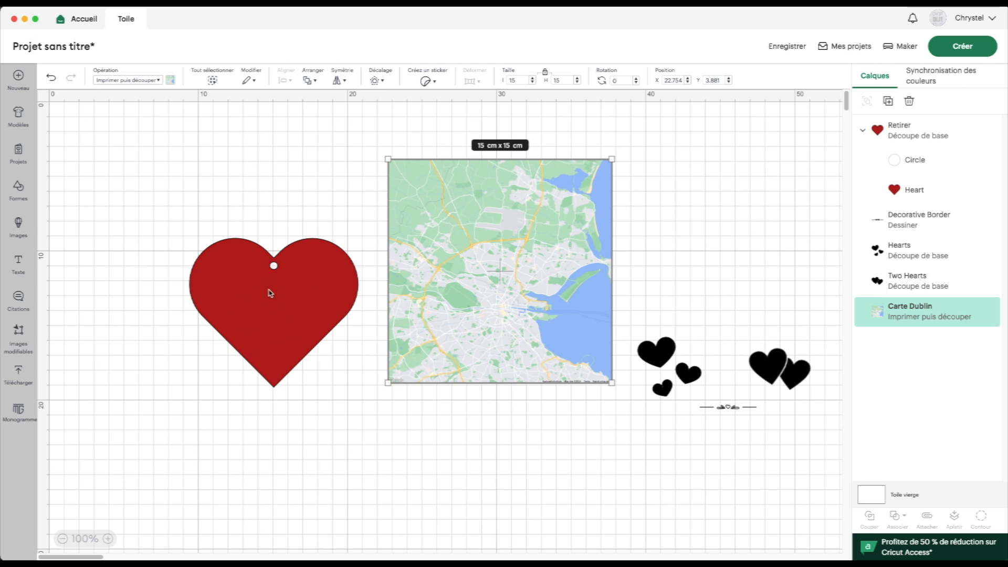
click(258, 271)
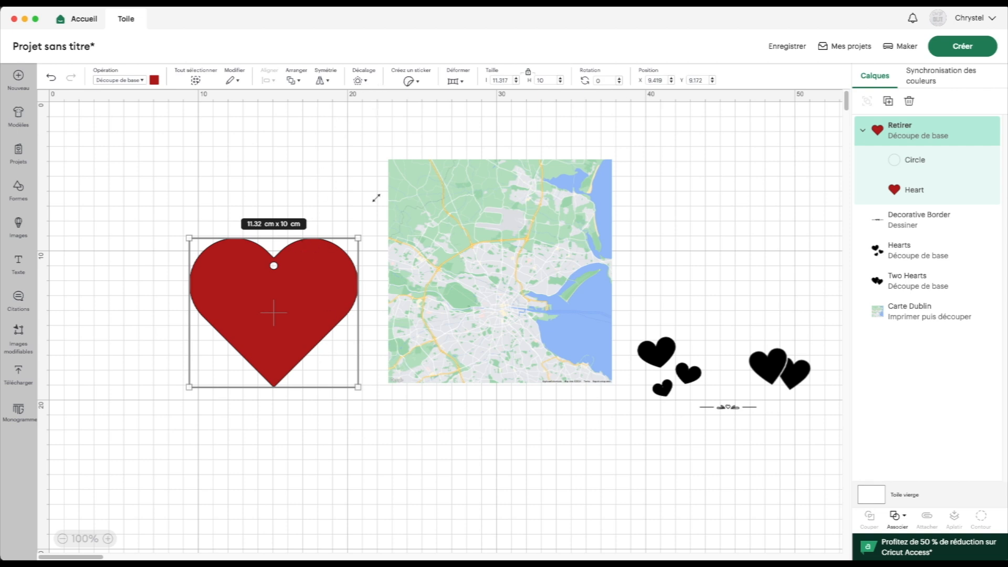
click(360, 81)
double_click(413, 105)
text(-0.5)
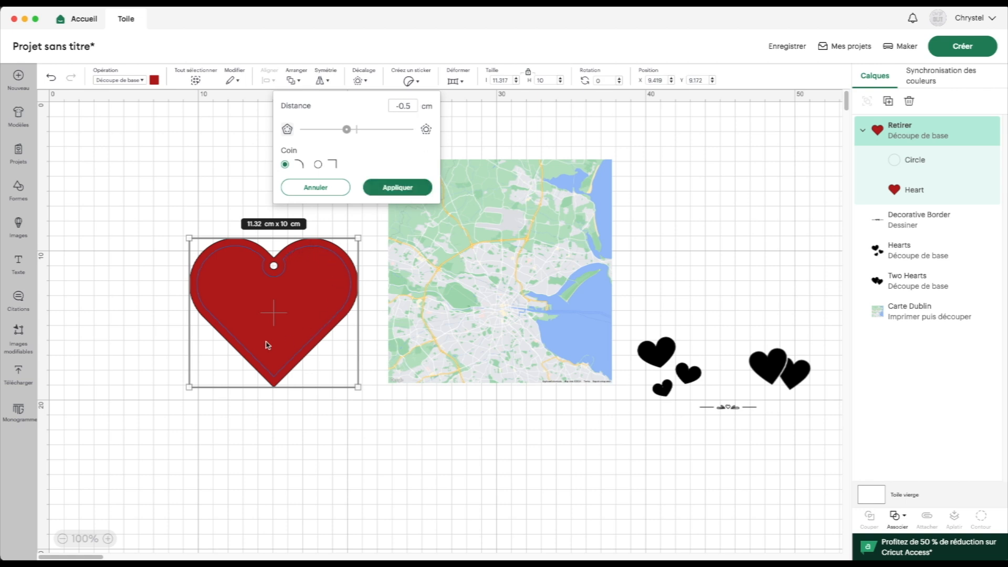
click(397, 188)
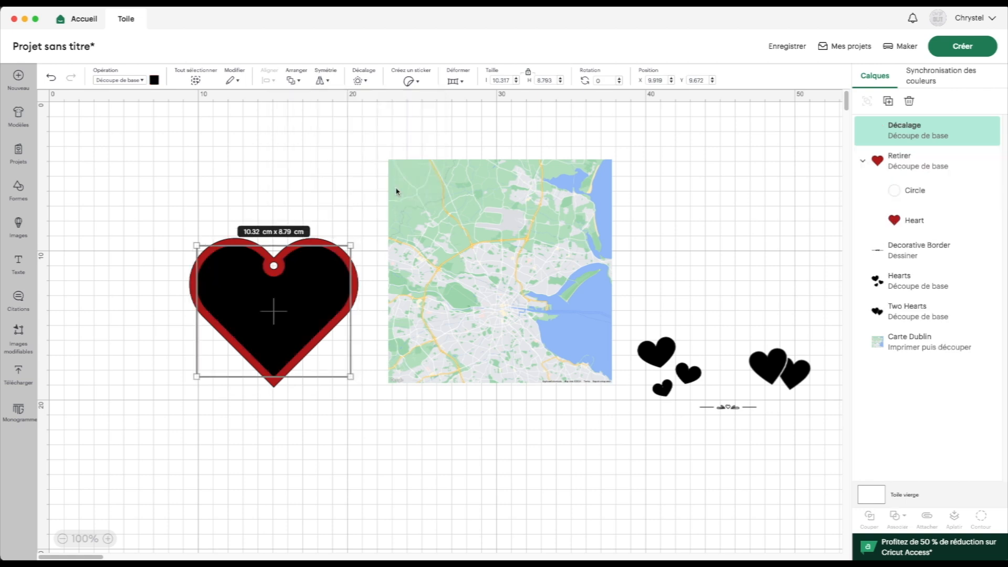
click(111, 80)
click(147, 347)
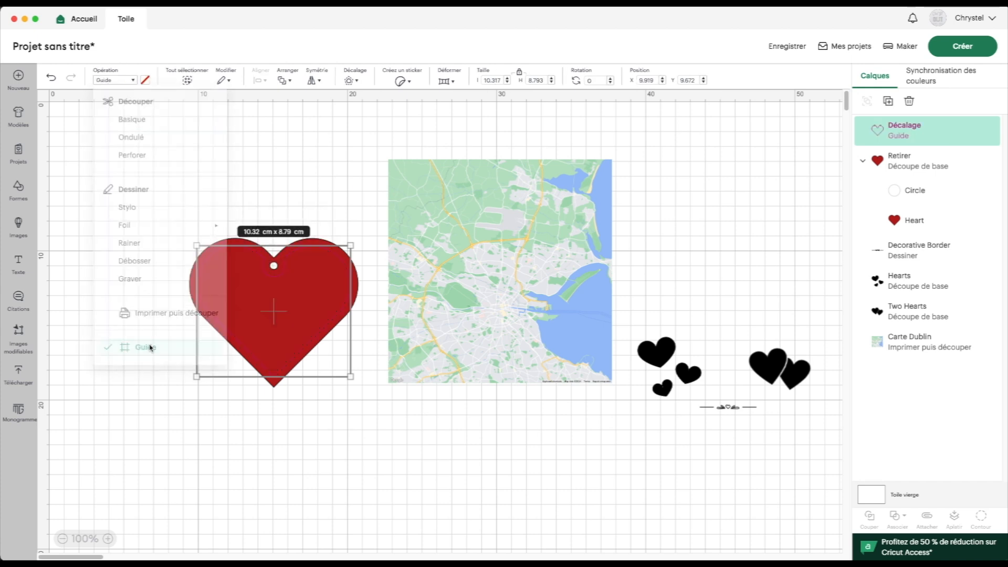
Move the red heart aside and lay the heart-shaped guide over the Dublin map
drag(274, 274, 512, 261)
drag(284, 292, 145, 168)
drag(506, 272, 192, 335)
drag(462, 289, 326, 334)
click(108, 538)
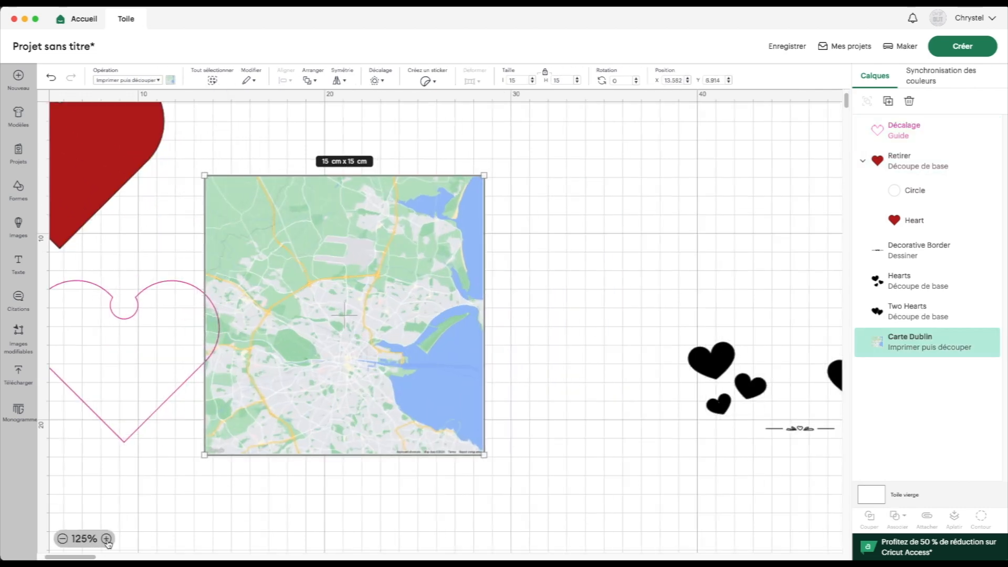
click(108, 539)
click(107, 539)
drag(74, 411, 355, 383)
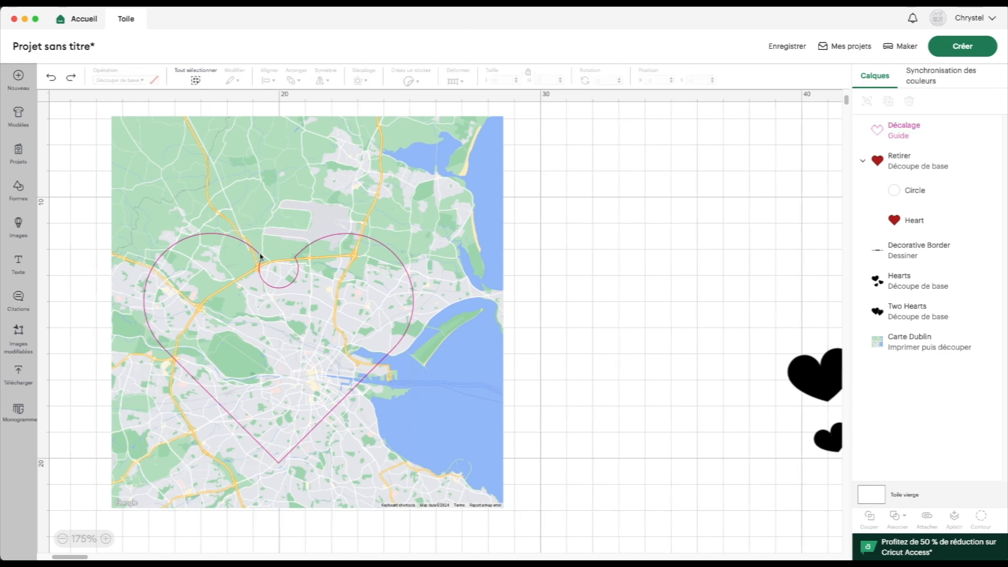
scroll(363, 278, left, 1)
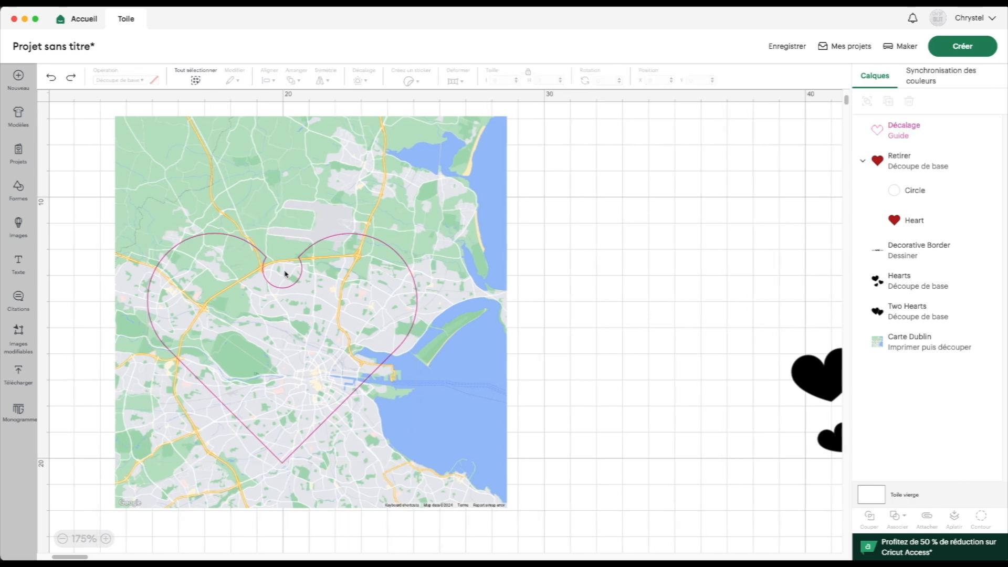
scroll(231, 298, left, 3)
scroll(232, 297, up, 1)
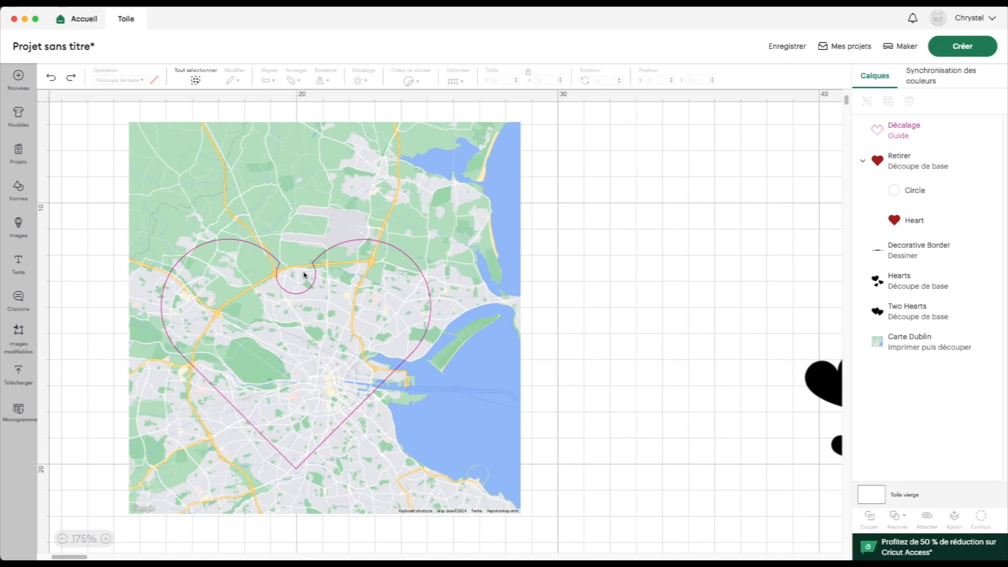
Scale the Dublin map down to about 11.66 × 11.66 cm and position it beneath the heart guide
click(497, 140)
drag(487, 157, 490, 180)
drag(525, 146, 412, 178)
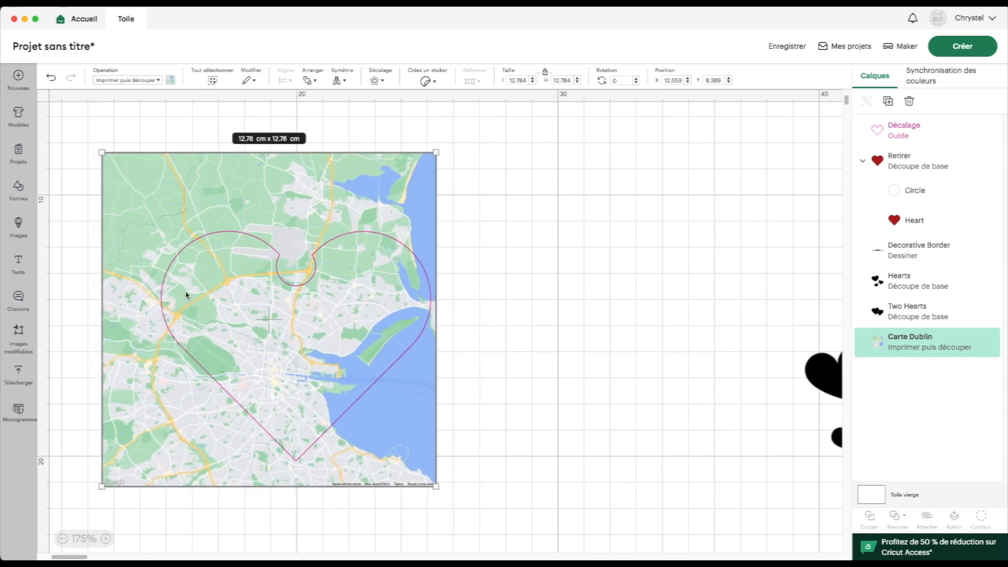
drag(102, 152, 130, 180)
mouse_move(144, 353)
mouse_down()
mouse_move(132, 346)
mouse_move(162, 356)
mouse_move(144, 339)
mouse_up()
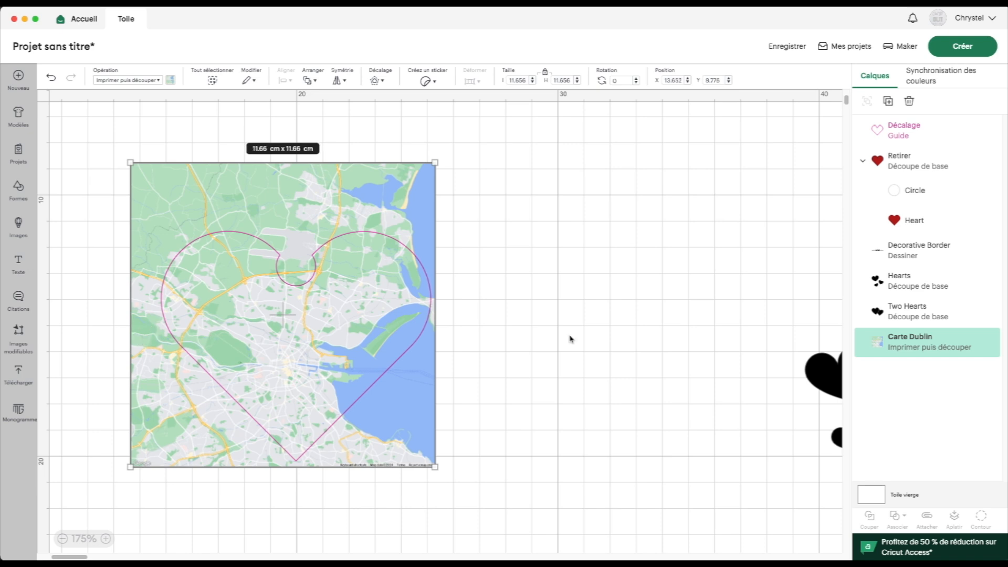
Slice the Dublin map with the heart guide, and delete the surplus map and the leftover guide
drag(84, 201, 219, 371)
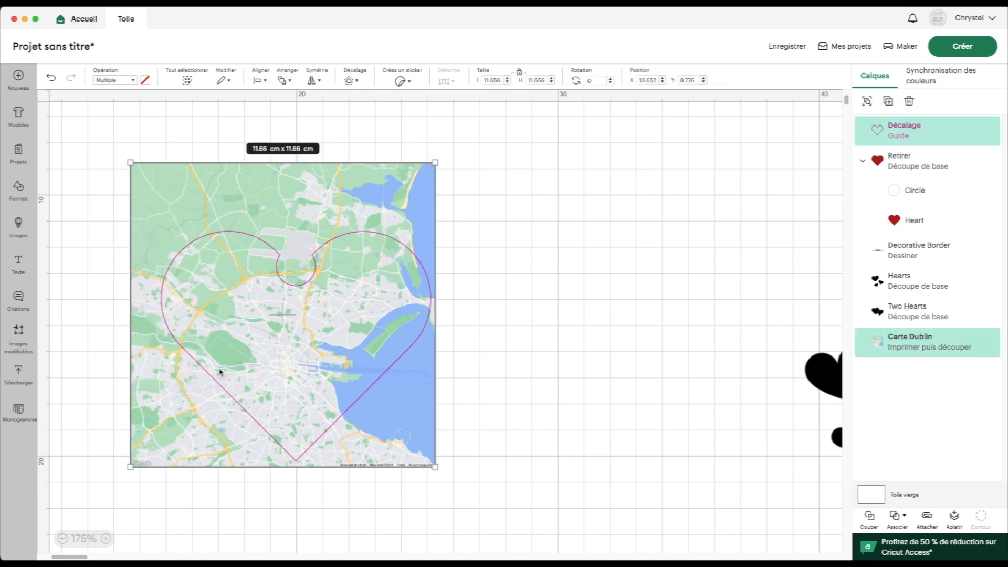
click(870, 517)
drag(397, 204, 546, 207)
key(Delete)
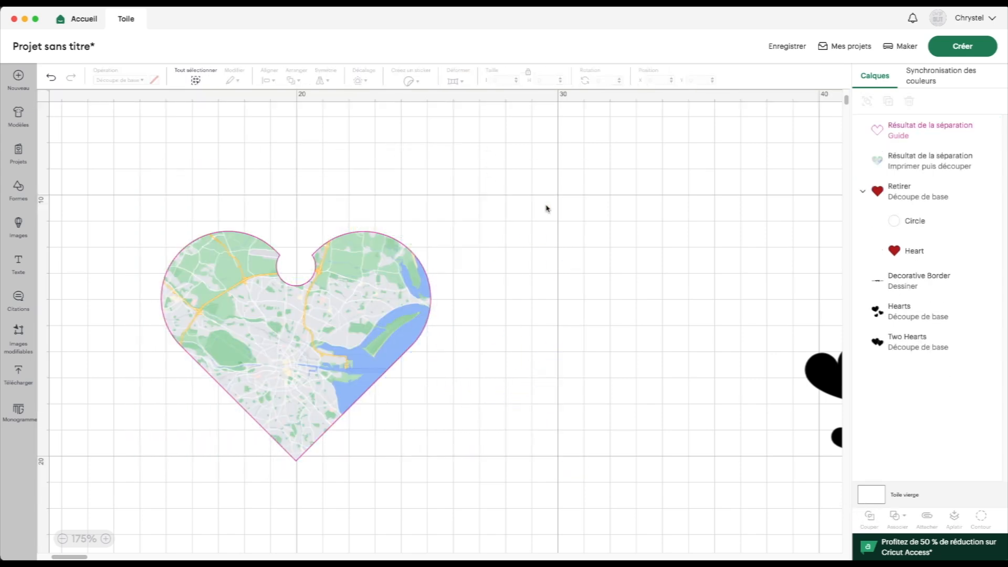
click(958, 129)
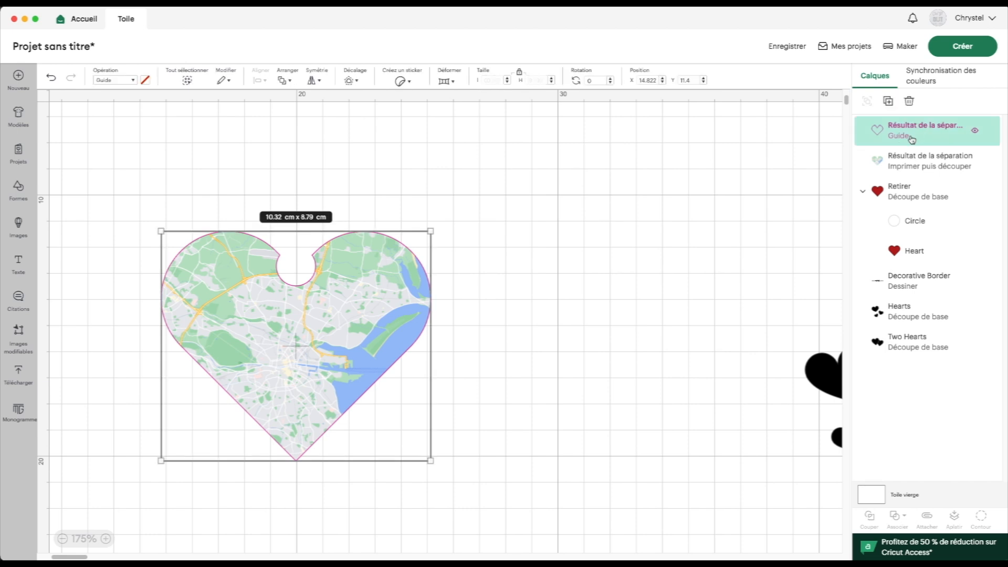
click(909, 101)
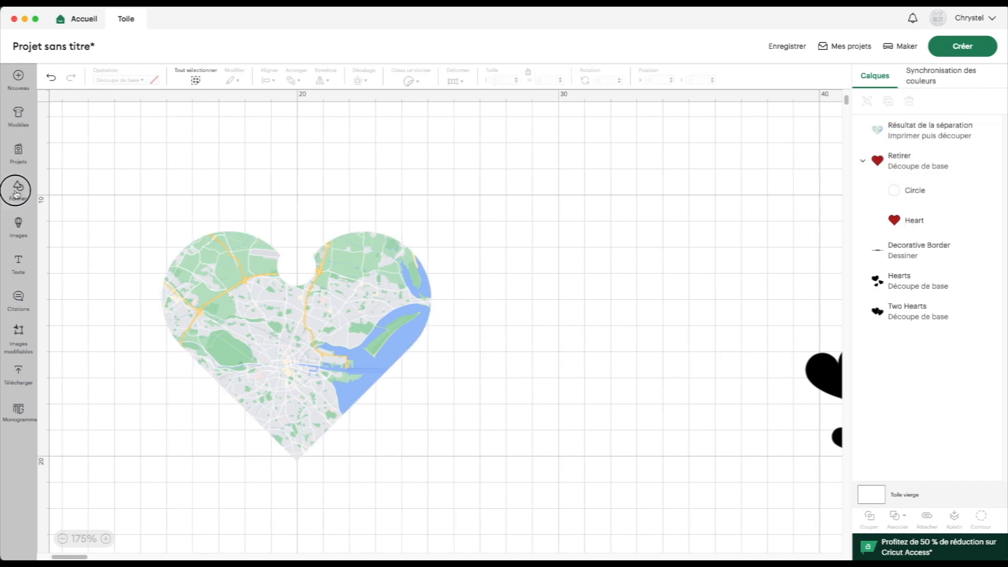
Place a small heart about 0.39 × 0.34 cm on the map's upper-left lobe and color it bright red
drag(211, 129, 207, 273)
click(153, 80)
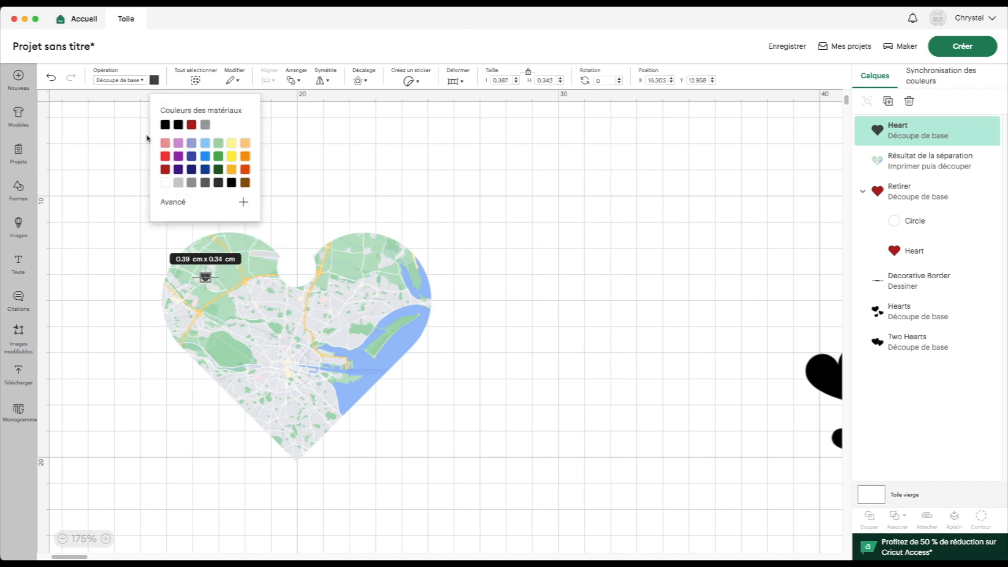
click(165, 155)
click(100, 194)
Flatten the small red heart and the heart-shaped map into one printable layer
drag(101, 160, 427, 414)
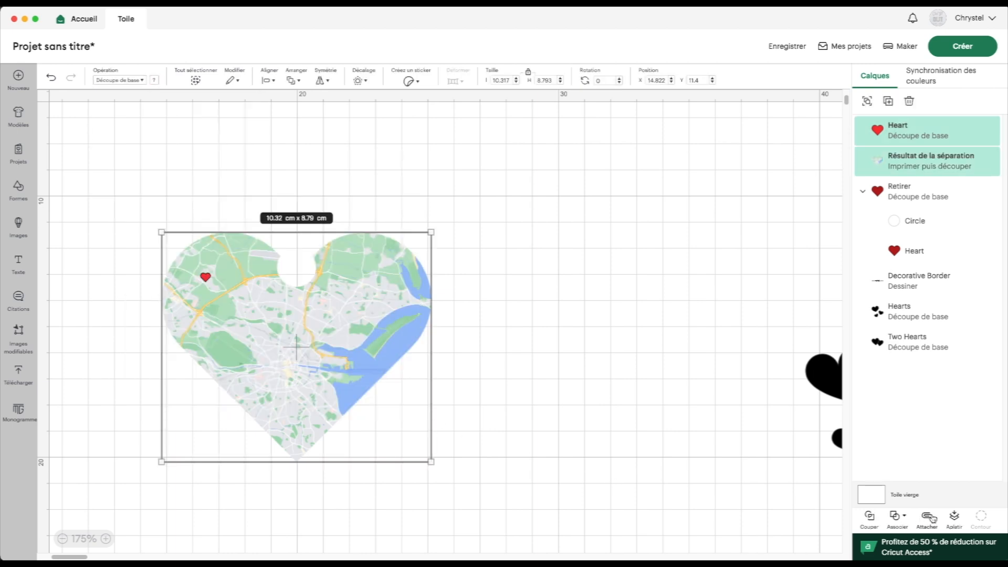
click(955, 517)
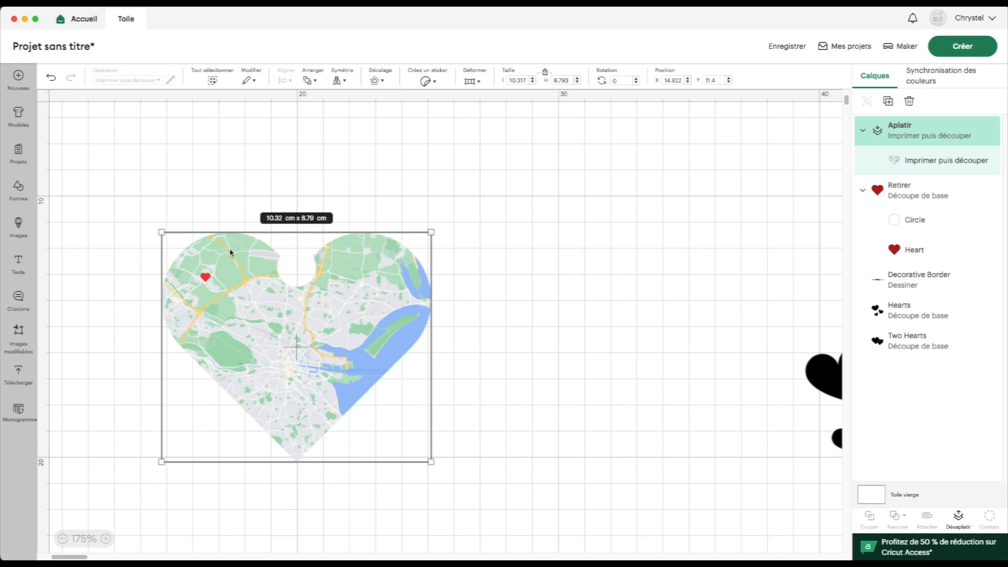
Position the flattened map on the dark red heart with an even border around it
click(81, 536)
drag(135, 241, 192, 374)
drag(397, 321, 223, 322)
drag(326, 384, 128, 261)
drag(180, 329, 317, 303)
click(317, 303)
click(209, 322)
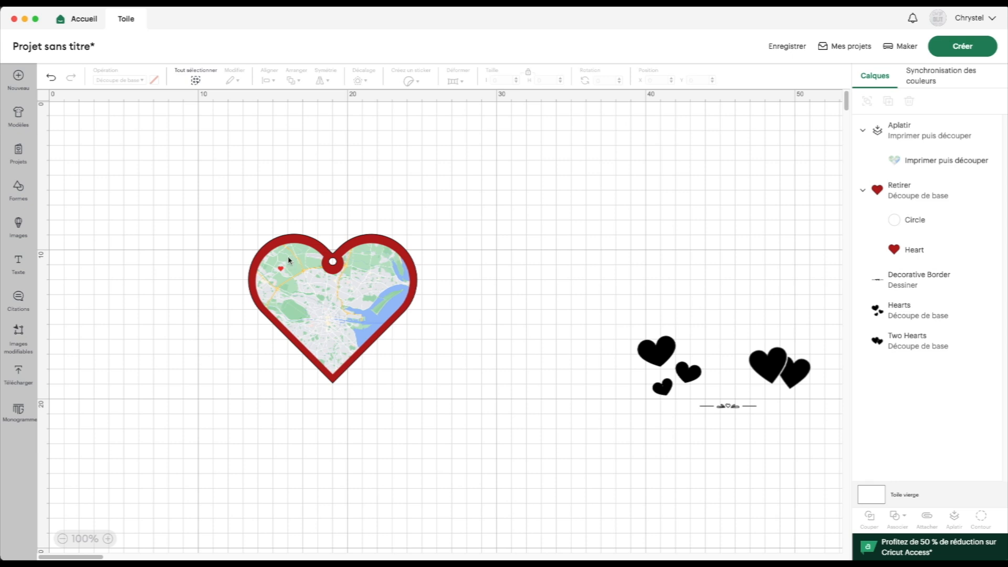
Duplicate the complete map ornament, unflatten the copy's map layer and delete its small red heart
drag(457, 351, 330, 266)
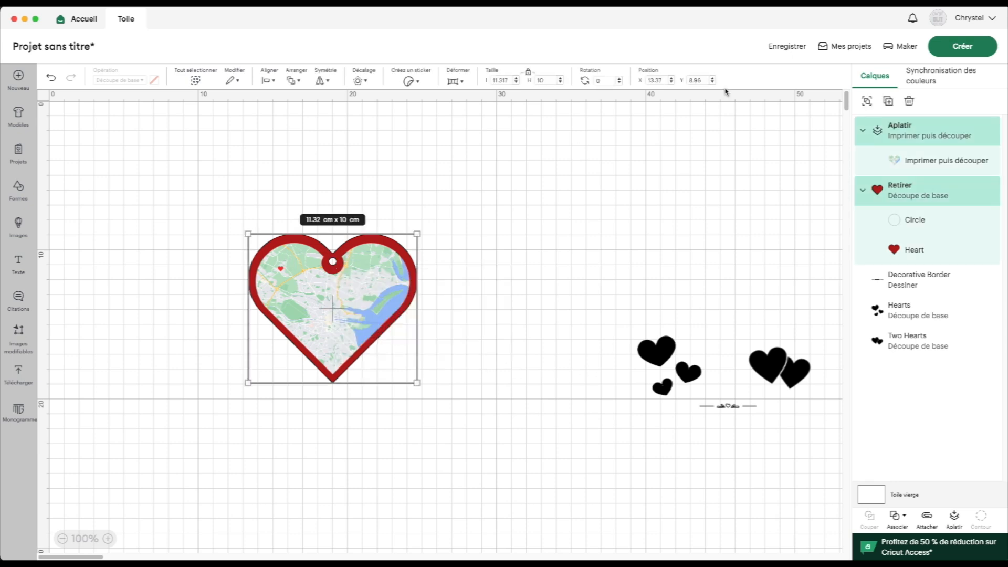
click(888, 100)
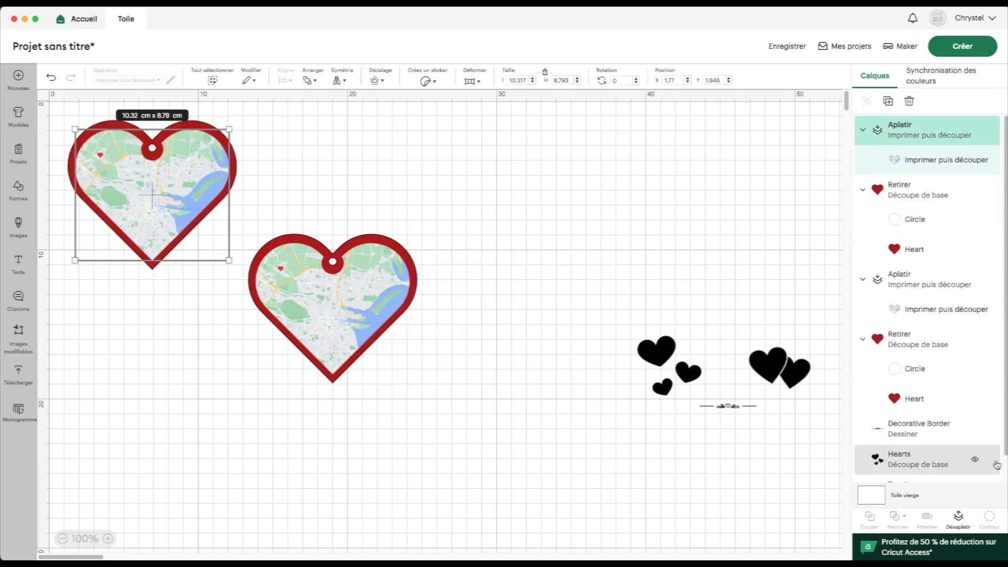
click(955, 516)
click(889, 133)
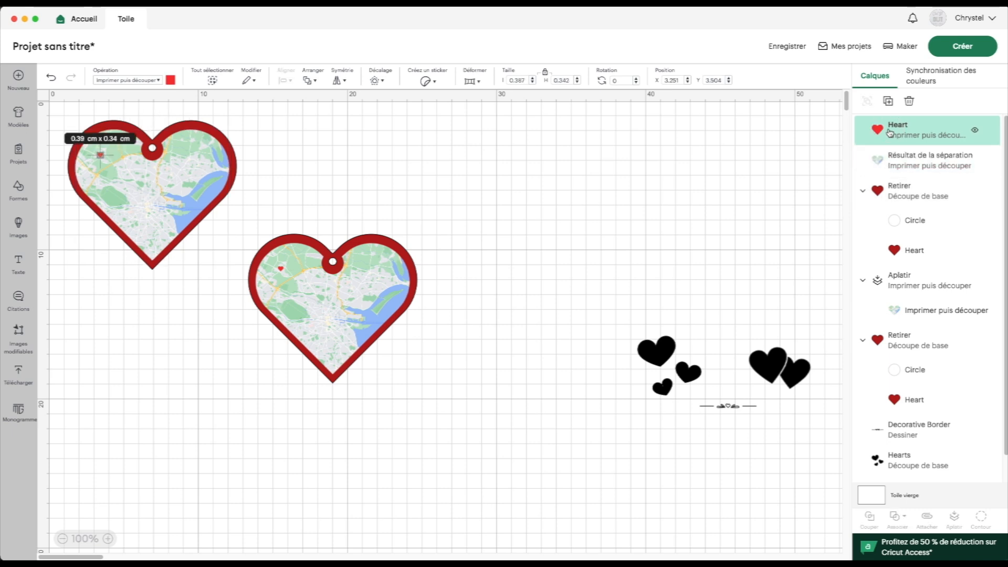
key(Delete)
Subtract the heart-shaped map from the duplicate's dark red heart to make an open frame, and move the frame beside the original ornament
drag(281, 141, 177, 179)
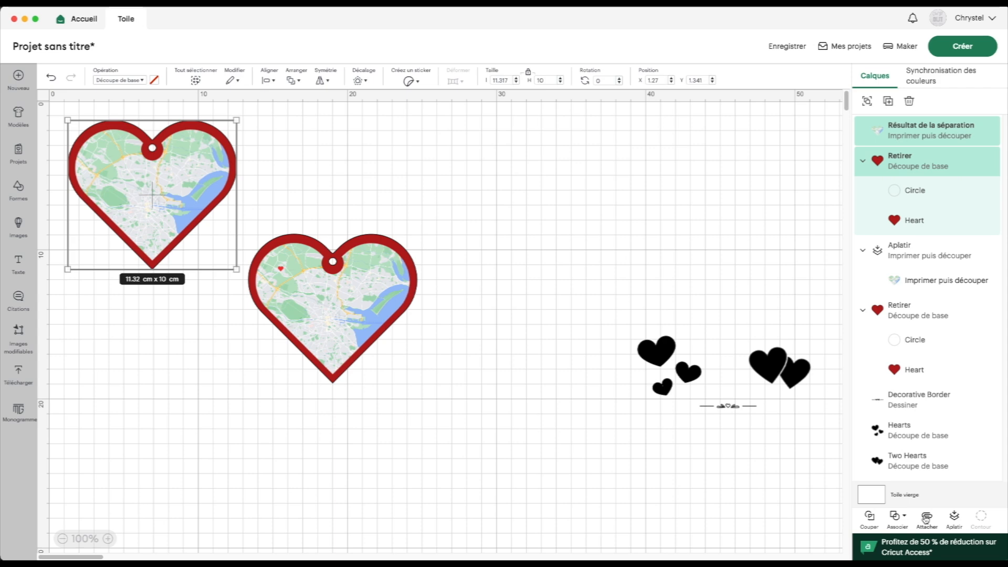
click(904, 517)
click(925, 421)
drag(148, 264, 527, 318)
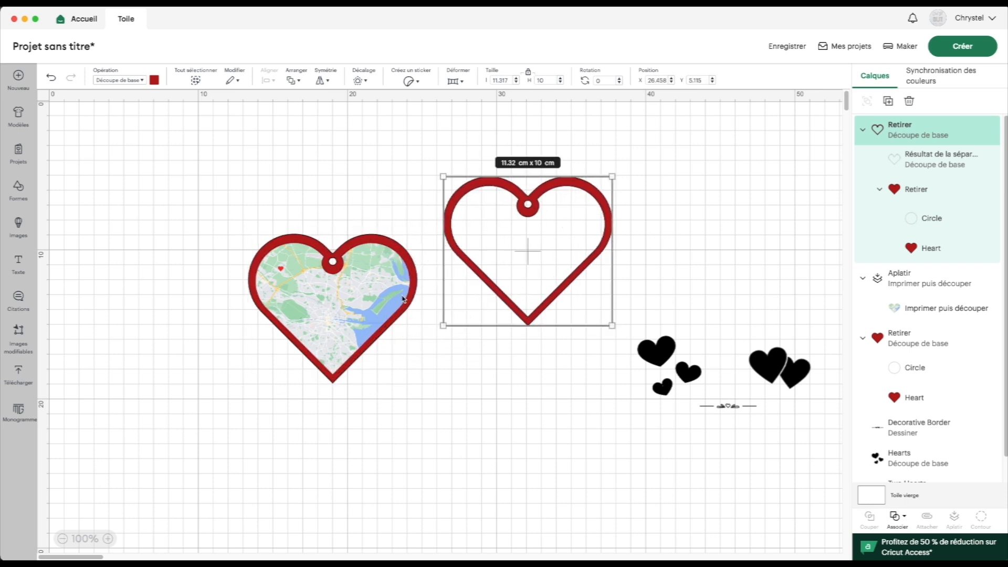
Move the red frame and the flattened map off the original base heart, fitting the map evenly inside the frame
click(382, 240)
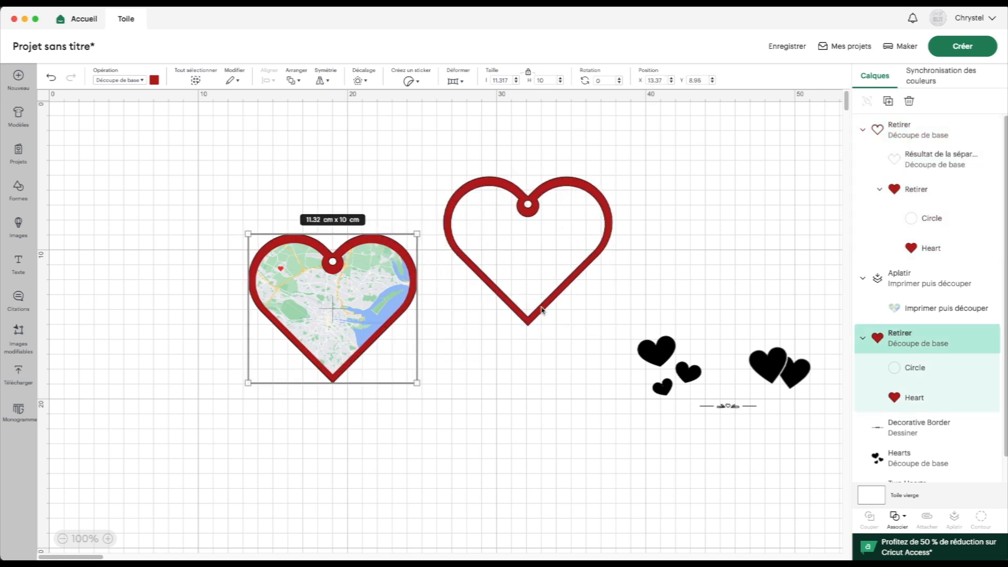
drag(597, 252, 403, 309)
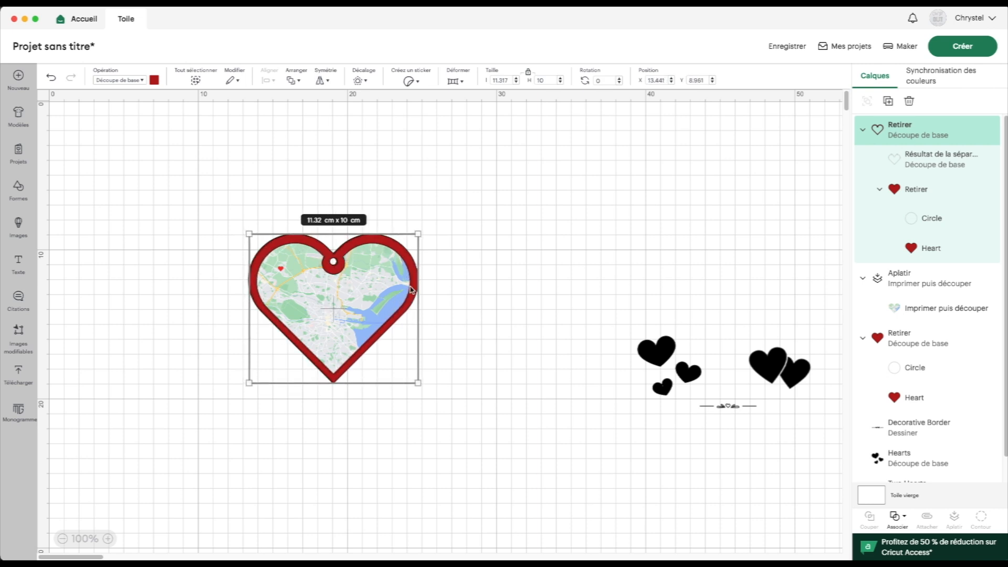
drag(334, 264, 636, 169)
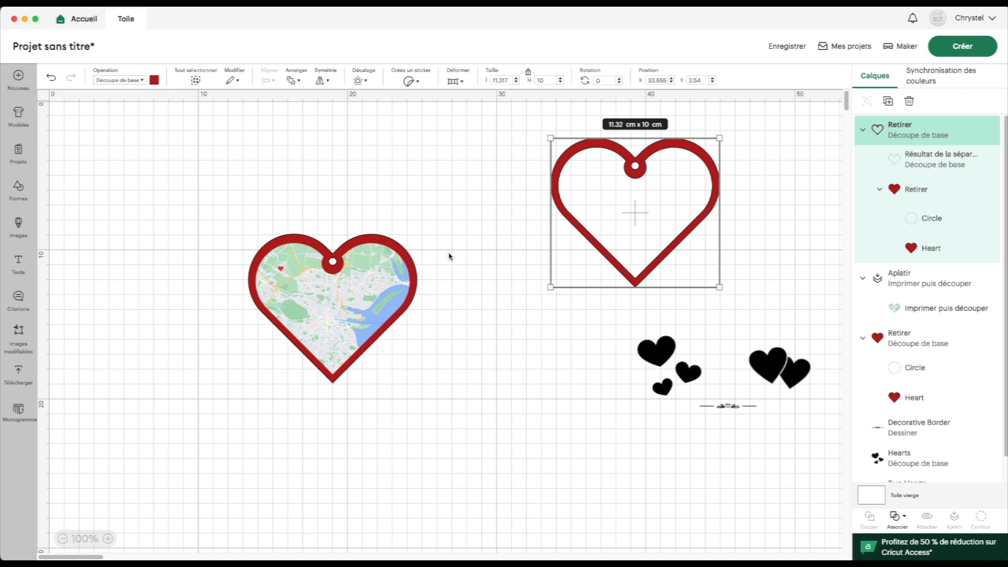
drag(342, 310, 645, 210)
Mirror the solid dark red base heart about the vertical axis and stack it behind the framed map
click(331, 290)
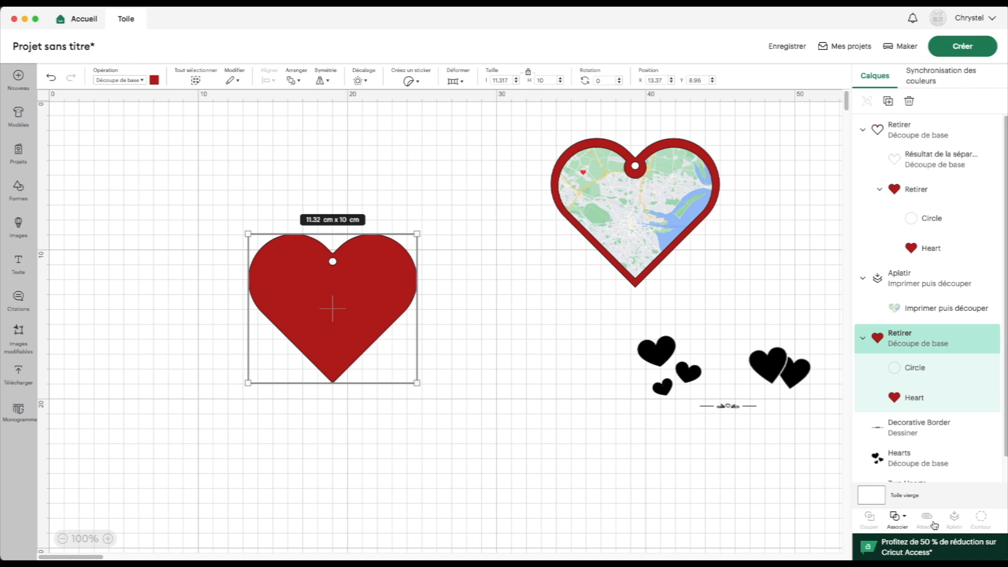
click(328, 81)
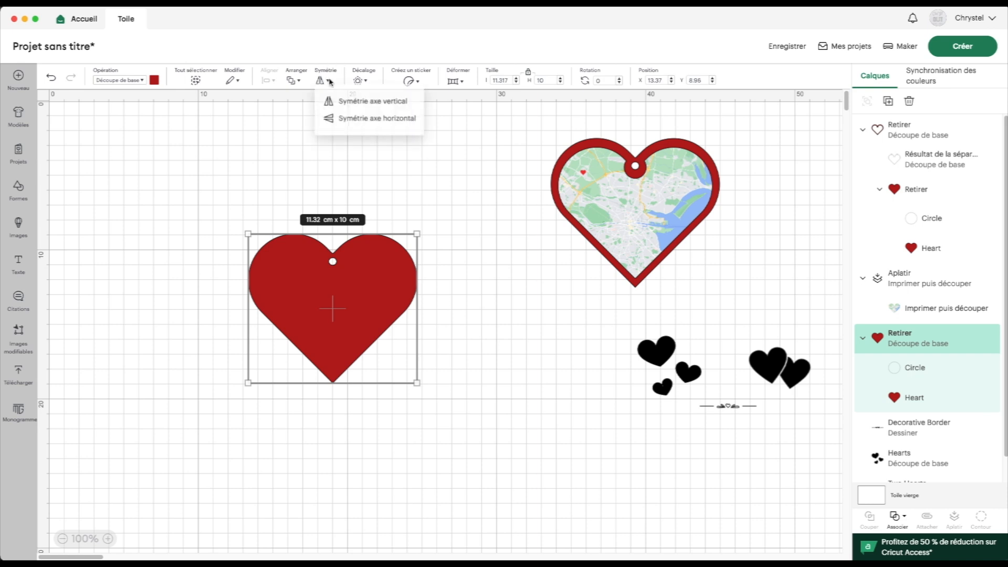
click(378, 101)
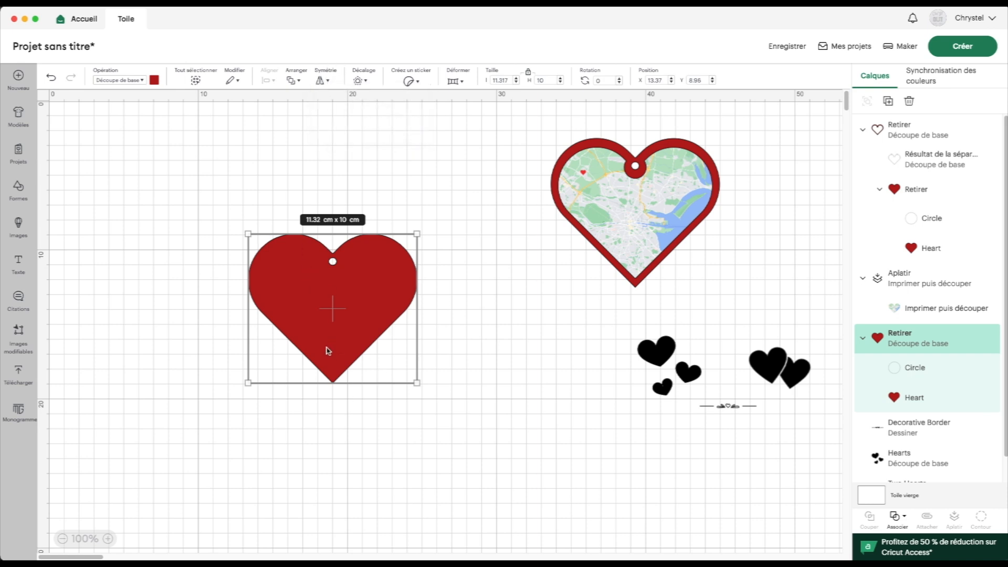
drag(332, 345, 628, 262)
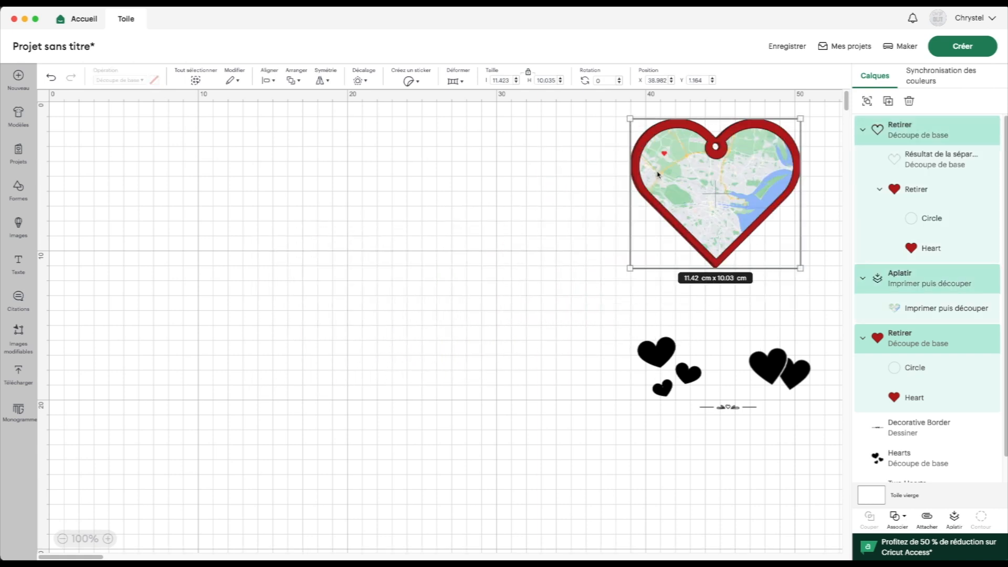
Duplicate the solid dark red heart, mirror the copy about the vertical axis and move it to the empty canvas area
click(894, 341)
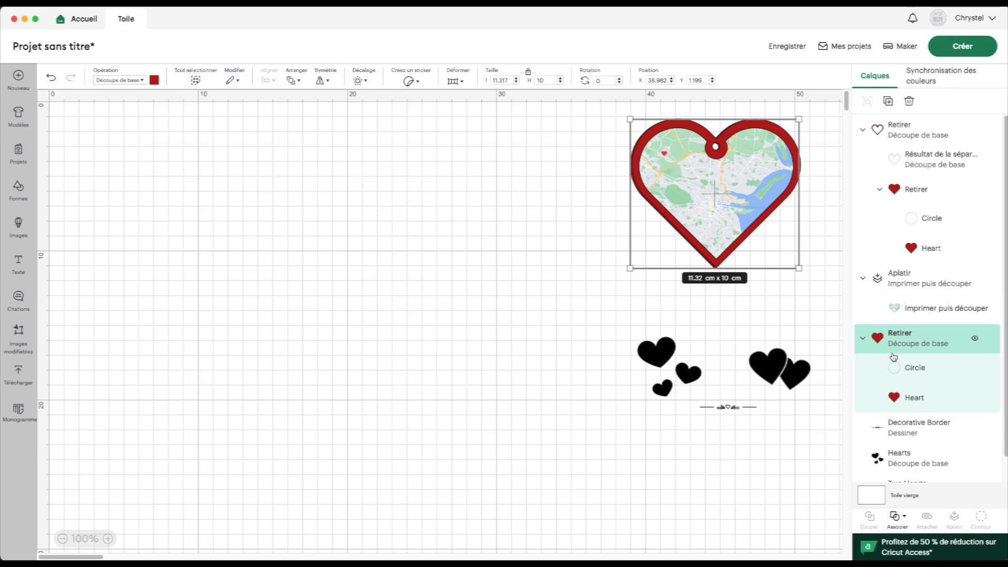
click(887, 101)
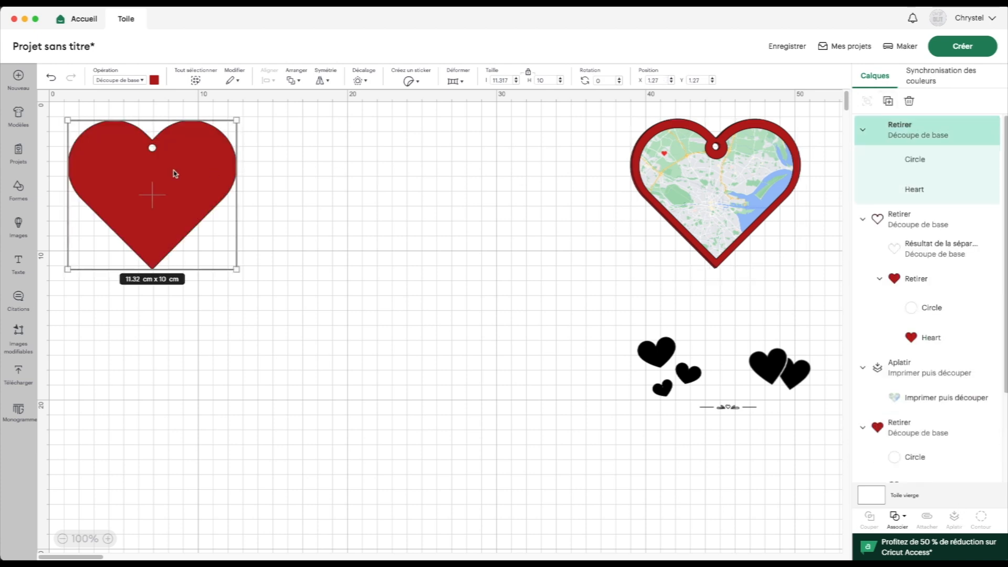
click(320, 81)
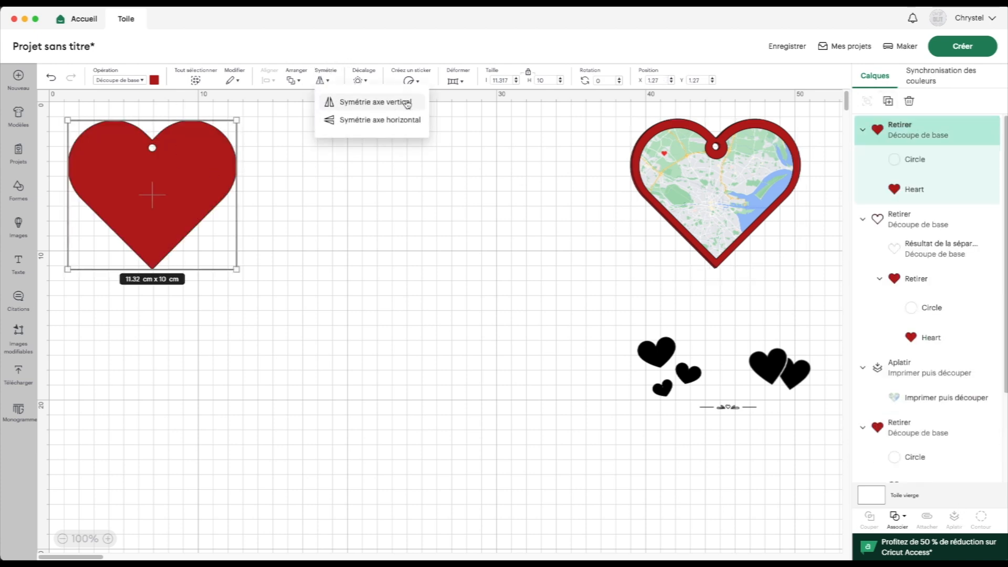
click(407, 103)
drag(228, 163, 455, 264)
Color the duplicated heart white and reposition it in the empty area of the canvas
click(153, 80)
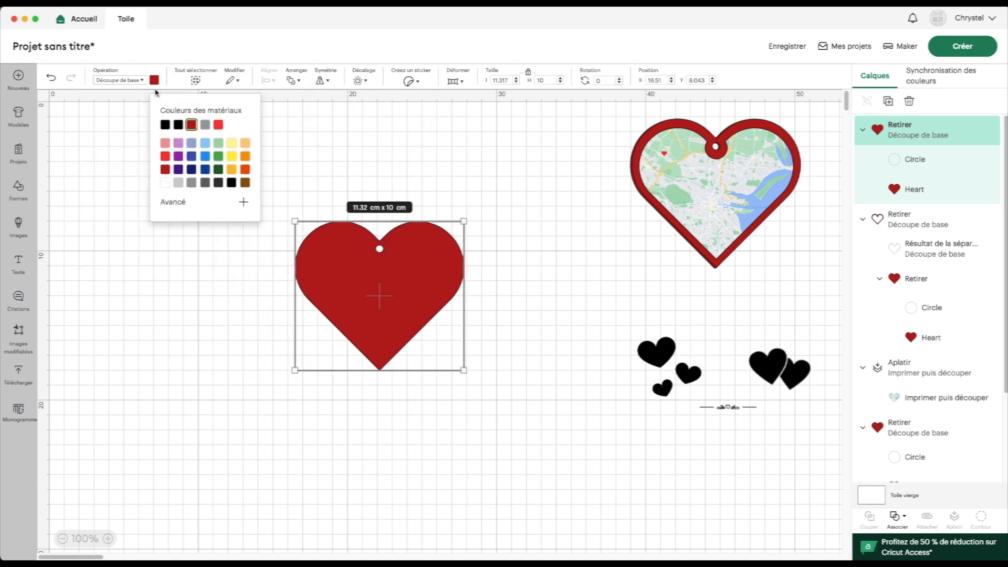
click(168, 183)
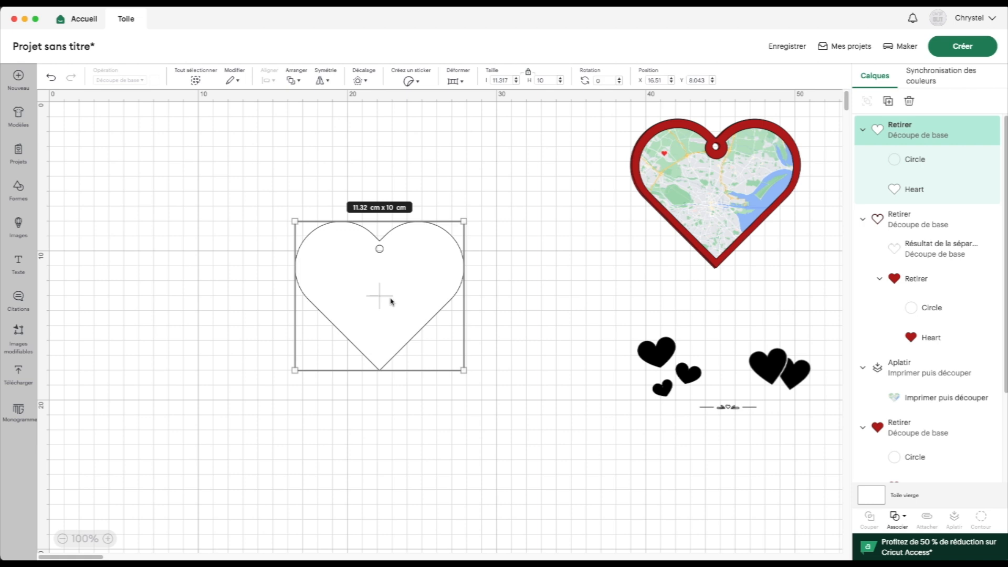
drag(380, 287, 339, 262)
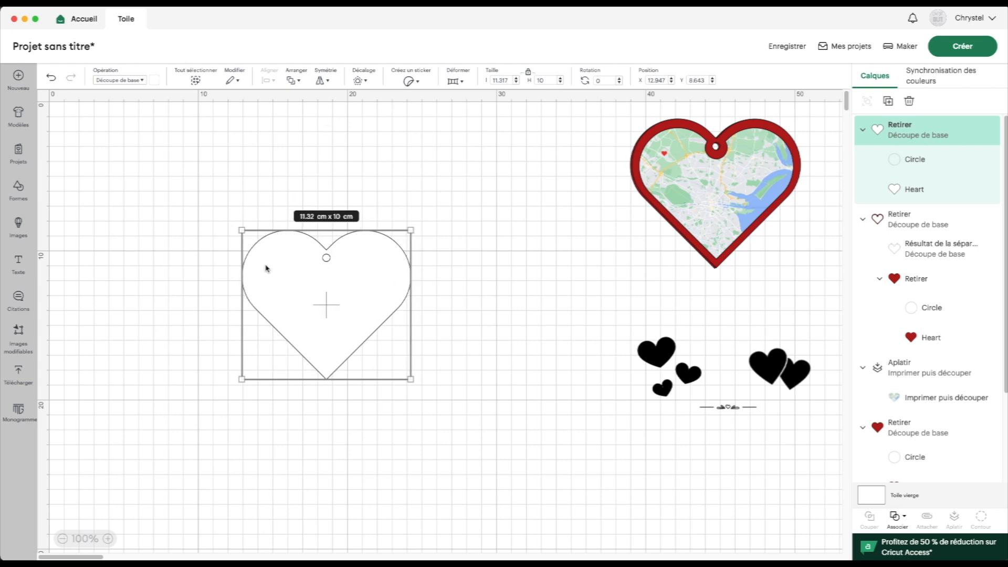
Create an inward offset of -0.212 cm with rounded corners on the white heart, and set the offset's operation to Stylo
click(367, 84)
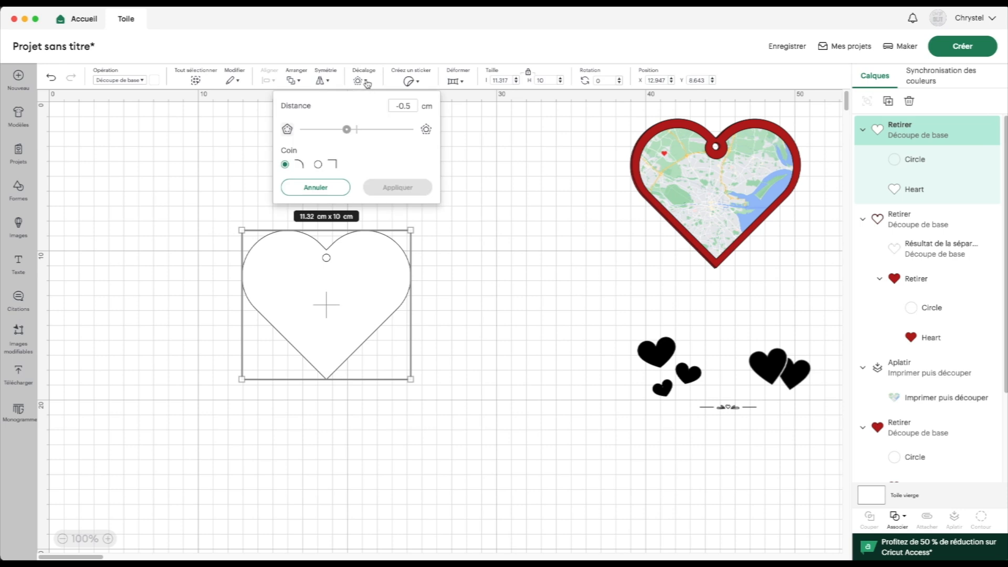
drag(351, 132, 354, 133)
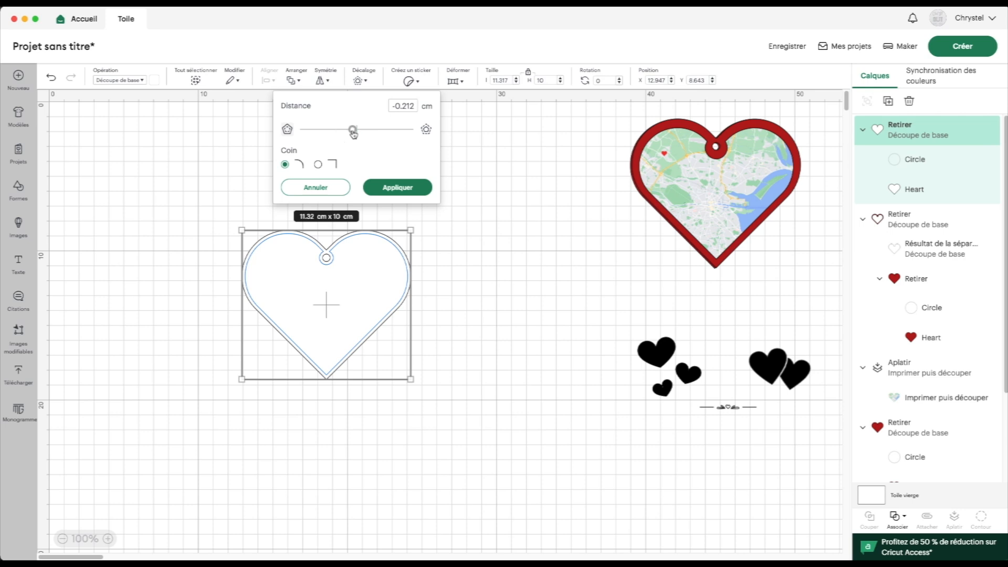
click(384, 190)
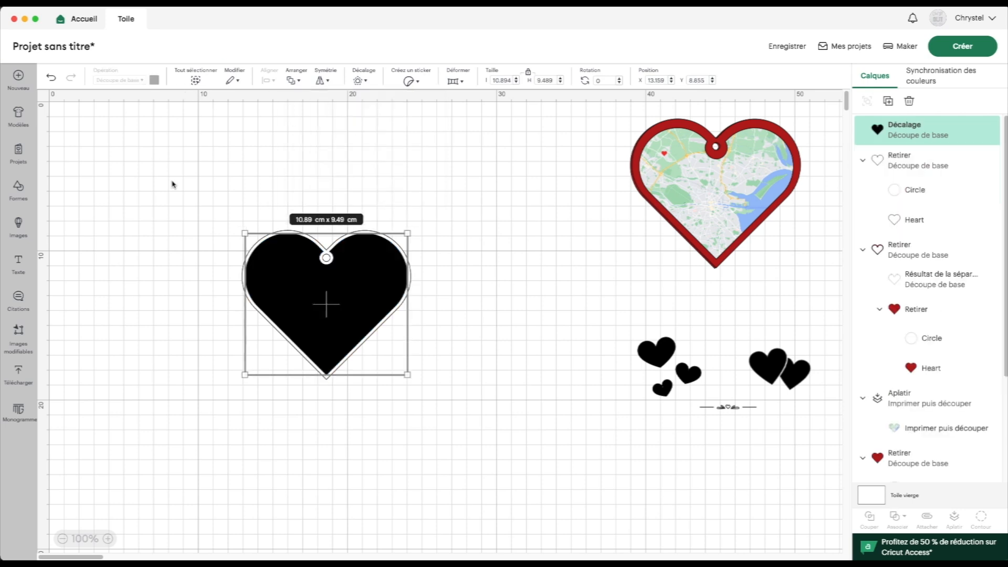
click(132, 81)
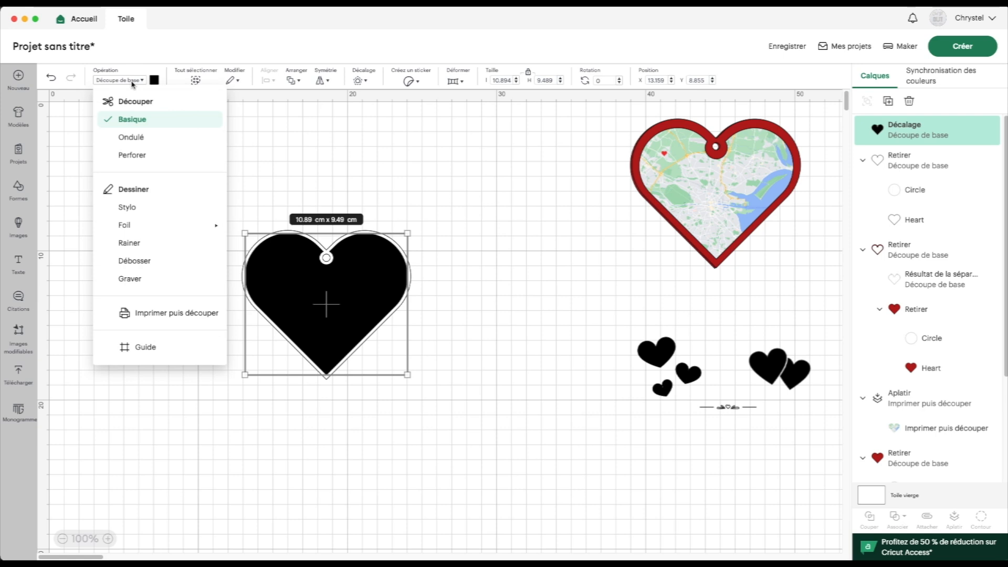
click(131, 209)
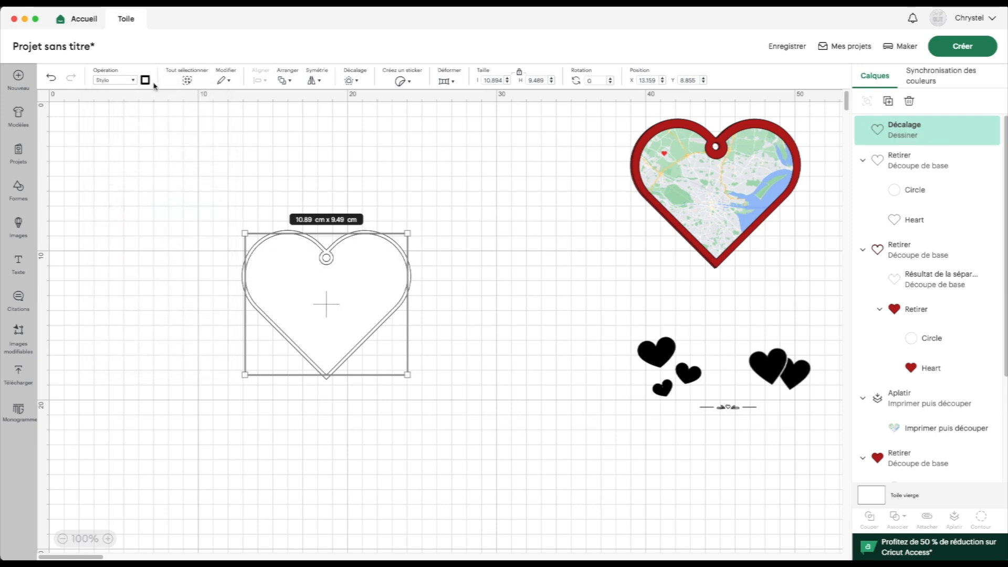
Move the decorative border onto the white heart's lower tip, and place the two black heart images just outside the heart
click(737, 408)
drag(728, 411, 327, 363)
drag(670, 382, 206, 281)
drag(779, 365, 309, 202)
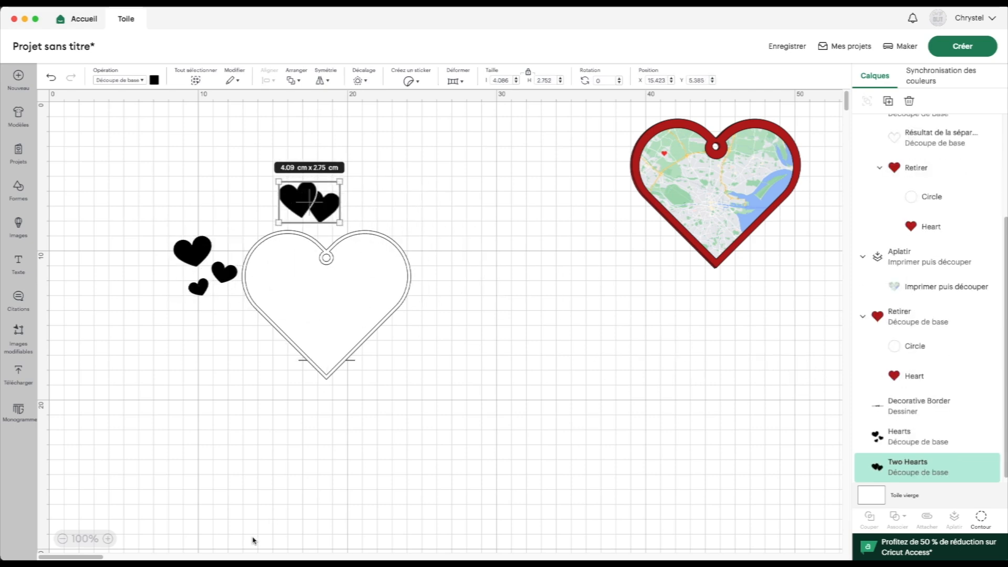
Bring the decorative border to the front of the white heart
click(108, 539)
click(108, 538)
scroll(216, 488, left, 1)
scroll(216, 488, up, 1)
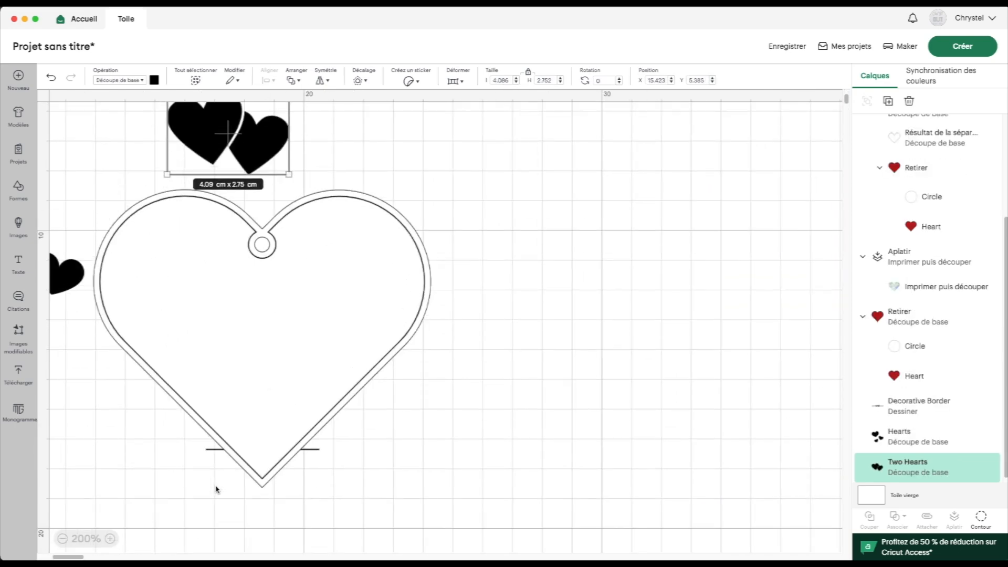
click(931, 416)
click(283, 80)
click(326, 108)
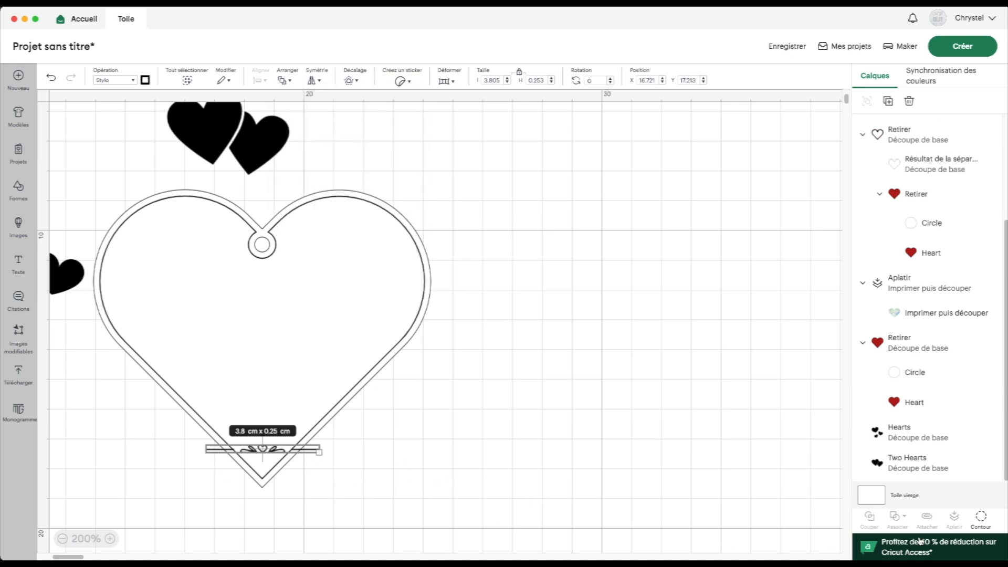
Hide the two straight side lines of the decorative border's contours, keeping only the leaves and the small heart
click(981, 519)
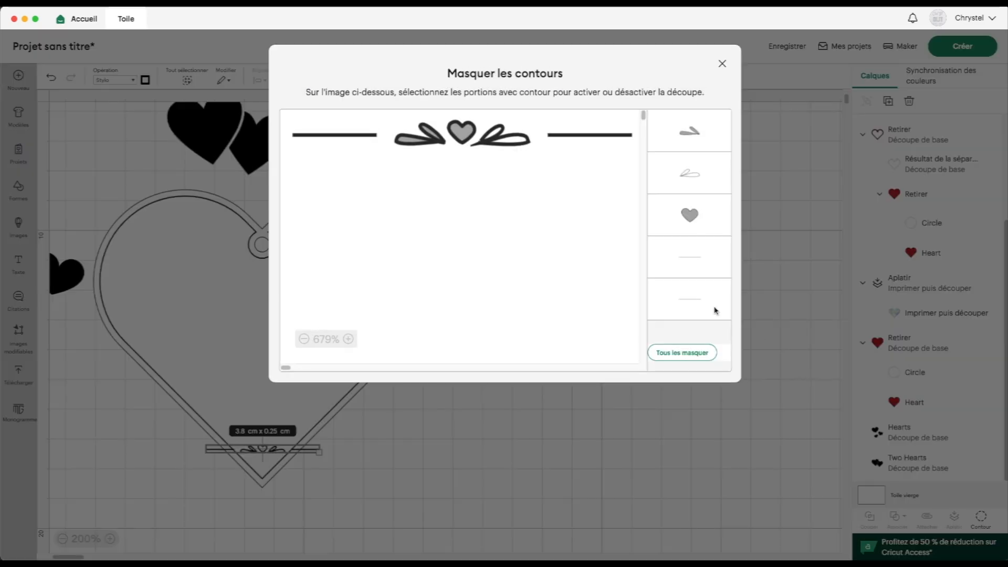
click(582, 136)
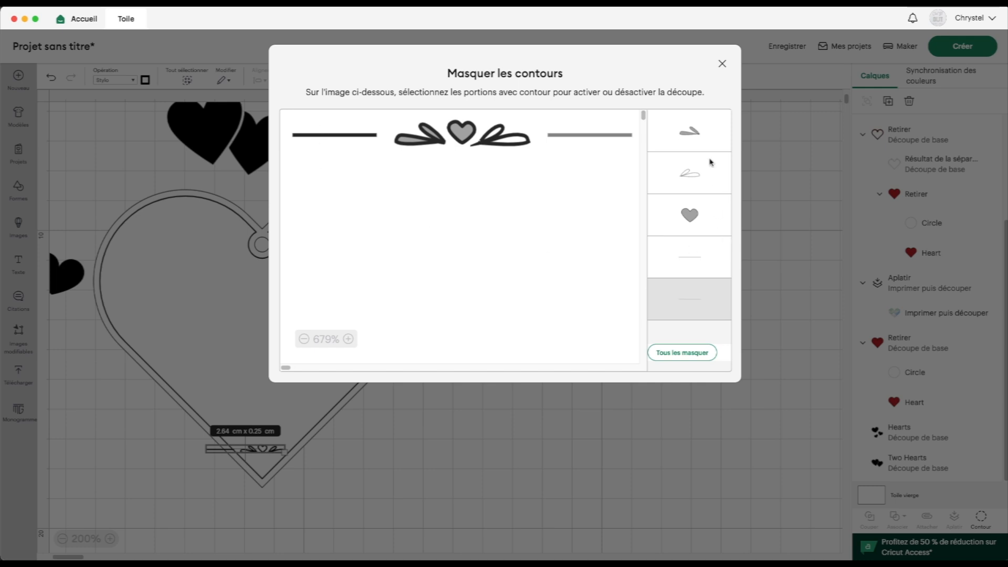
click(683, 258)
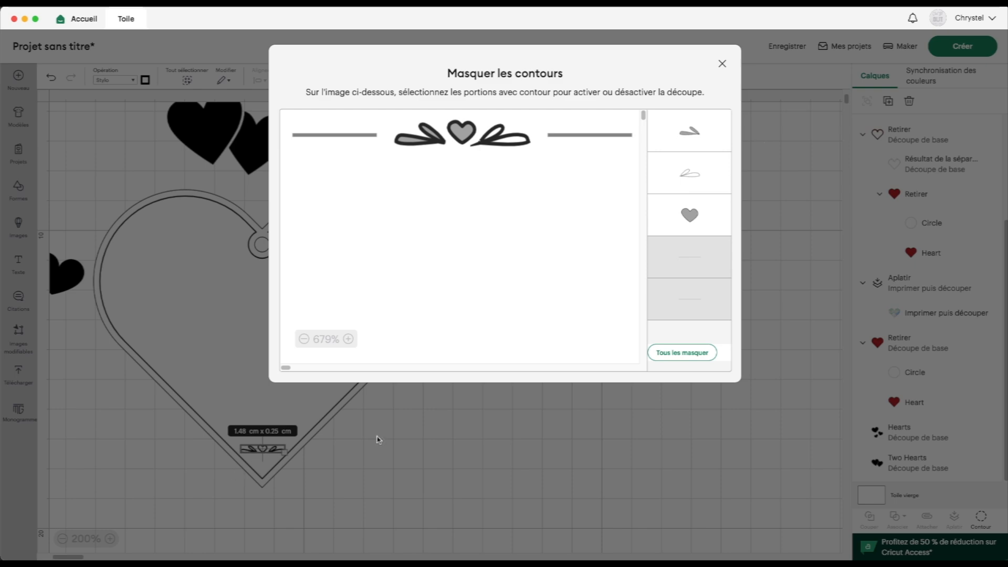
click(722, 63)
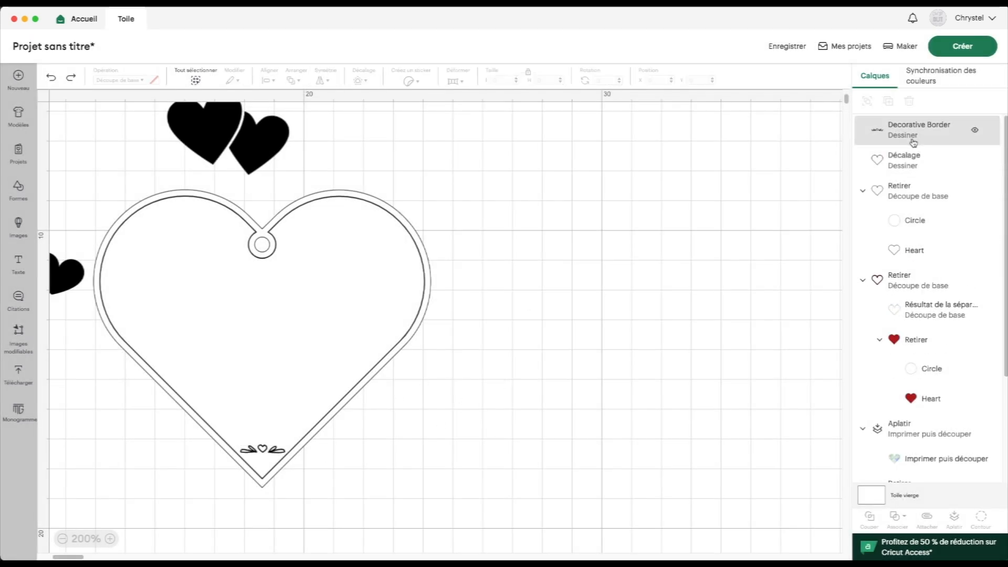
Move the decorative border up about 0.1 cm within the white heart's lower tip
click(913, 138)
drag(265, 453, 262, 450)
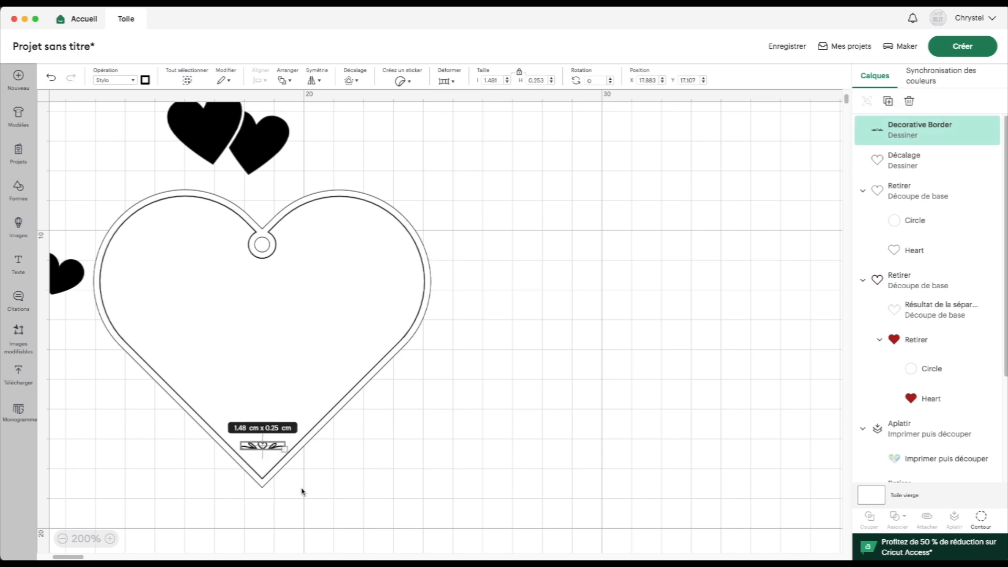
click(304, 501)
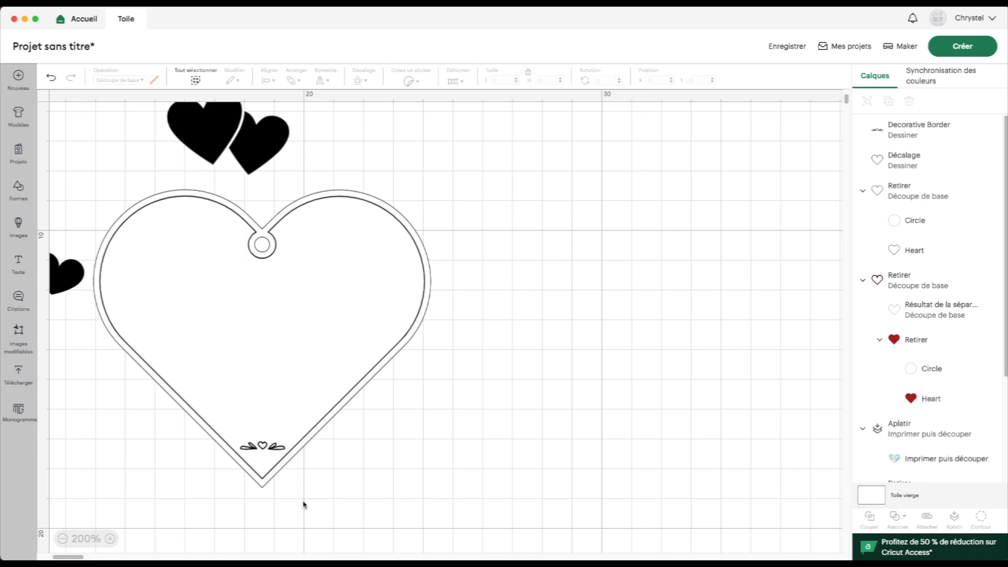
Center the decorative border horizontally on the white heart, and group the border, the offset outline and the heart together
click(898, 129)
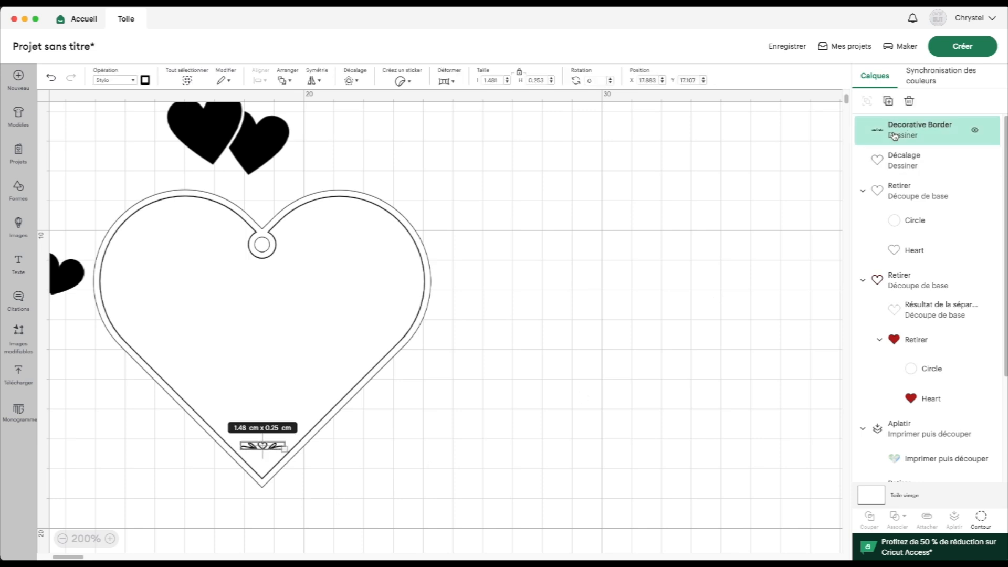
shift+click(902, 197)
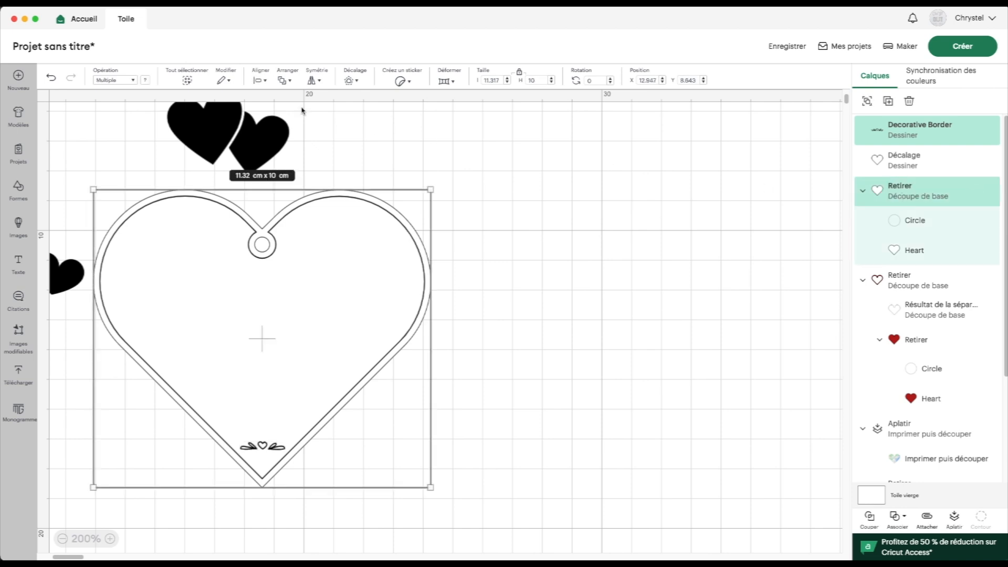
click(261, 80)
click(292, 137)
drag(360, 504, 206, 407)
click(867, 100)
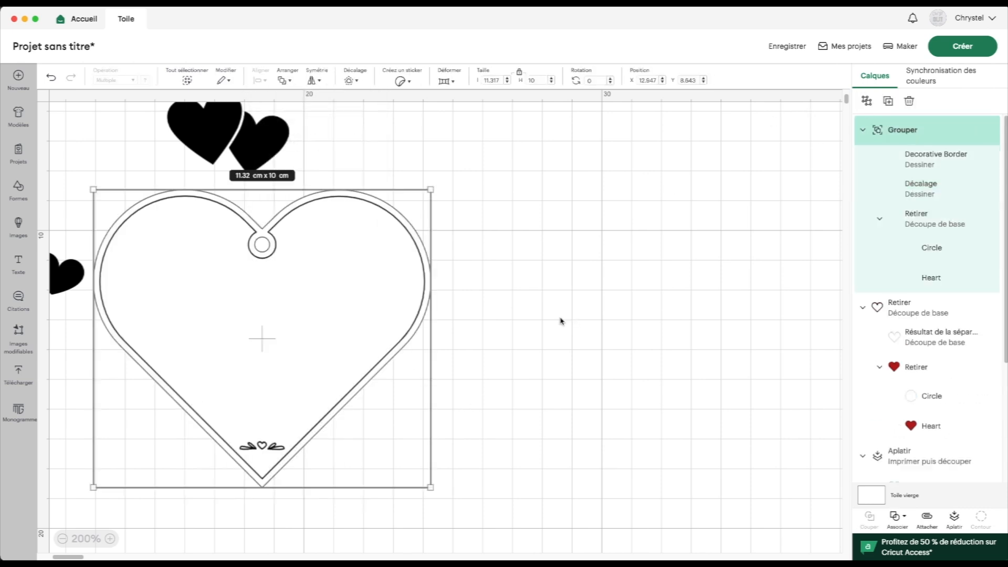
Shrink the three-heart cluster to about 0.8 × 0.74 cm over the white heart and bring it to the front
scroll(387, 287, left, 2)
drag(72, 234, 587, 256)
drag(669, 218, 430, 225)
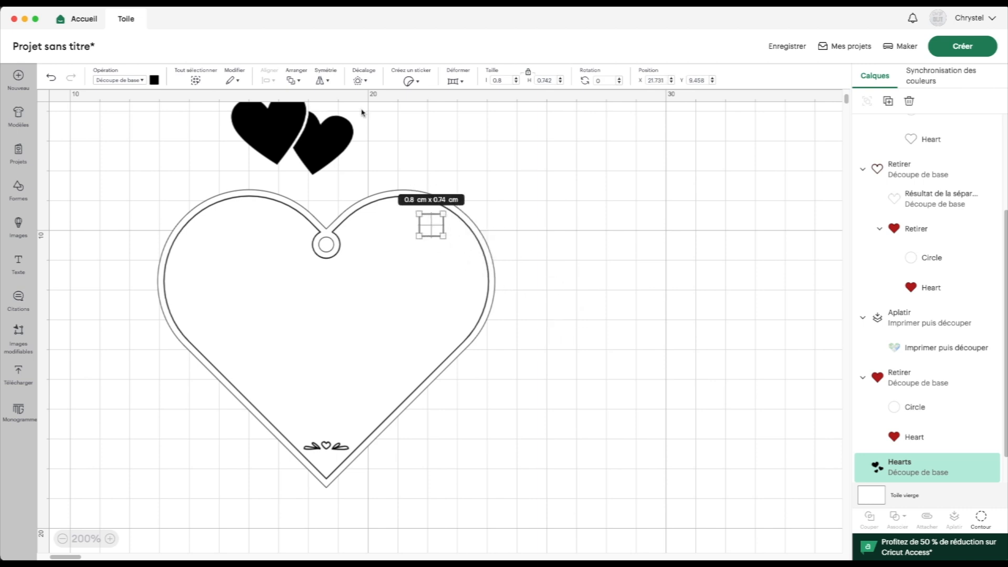
click(289, 78)
click(315, 103)
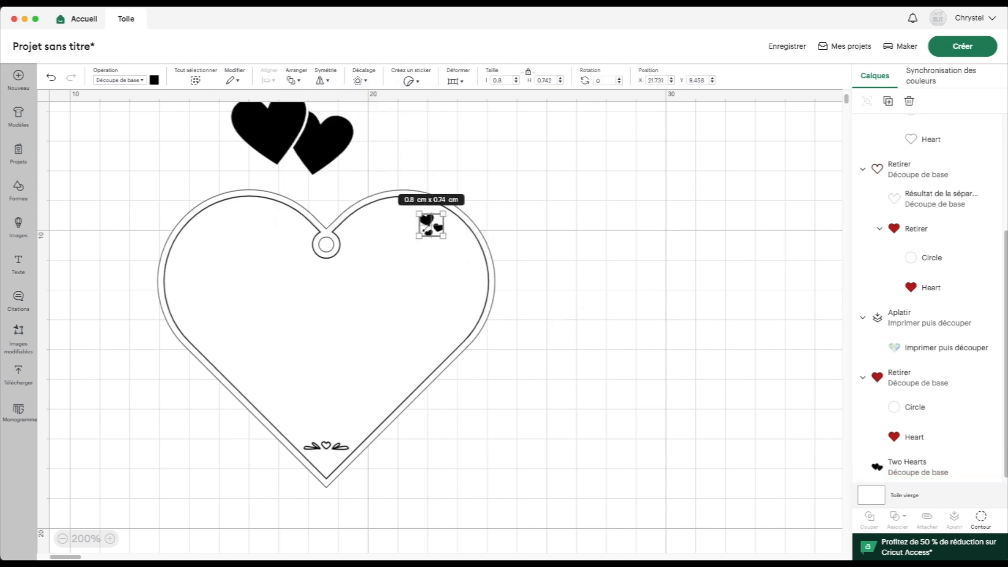
Place the small heart cluster near the white heart's right edge and set its operation to Stylo
drag(434, 227, 465, 276)
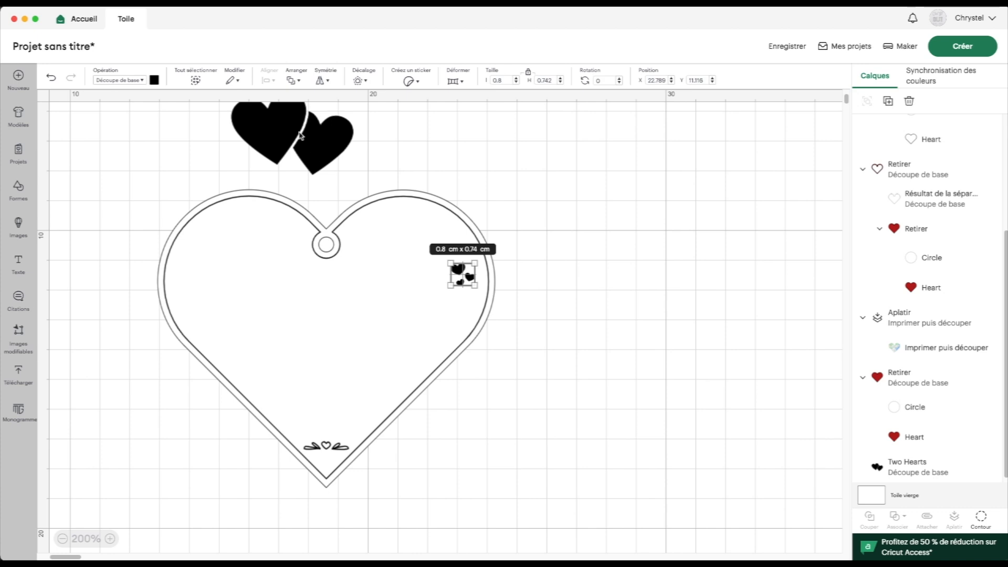
click(137, 80)
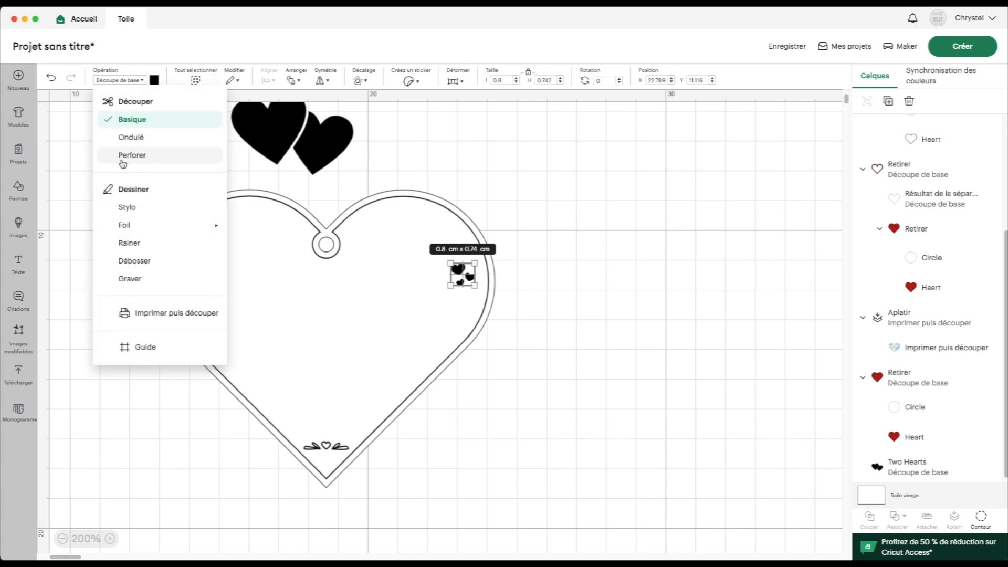
click(122, 205)
Bring the two-heart motif to the front, shrink it to about 1.68 × 1.13 cm and tilt it in the white heart's upper left lobe
drag(270, 124, 239, 257)
click(303, 82)
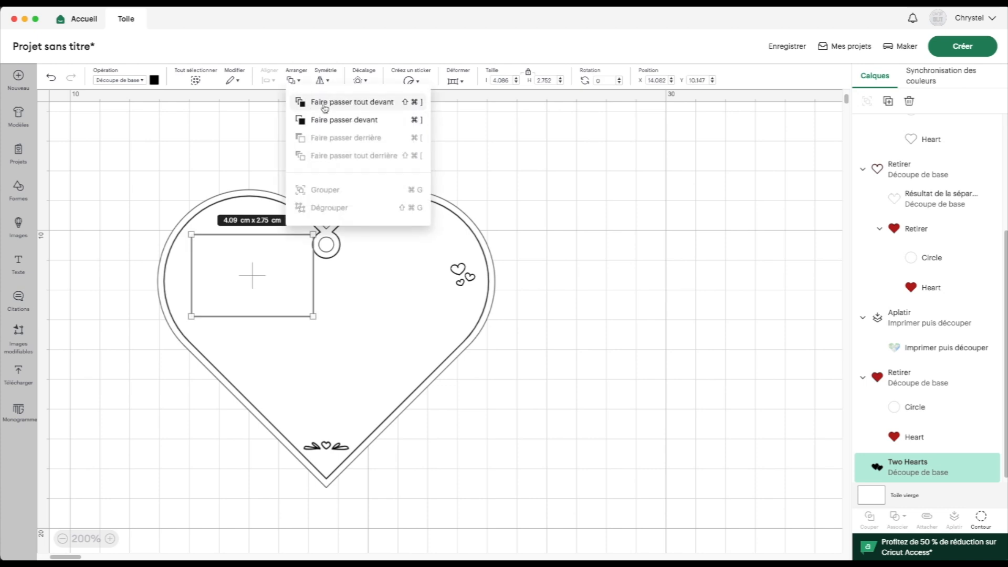
click(325, 104)
drag(314, 235, 242, 249)
drag(236, 291, 227, 235)
drag(197, 274, 192, 262)
Set the two-heart motif's operation to Stylo and deselect it
click(141, 81)
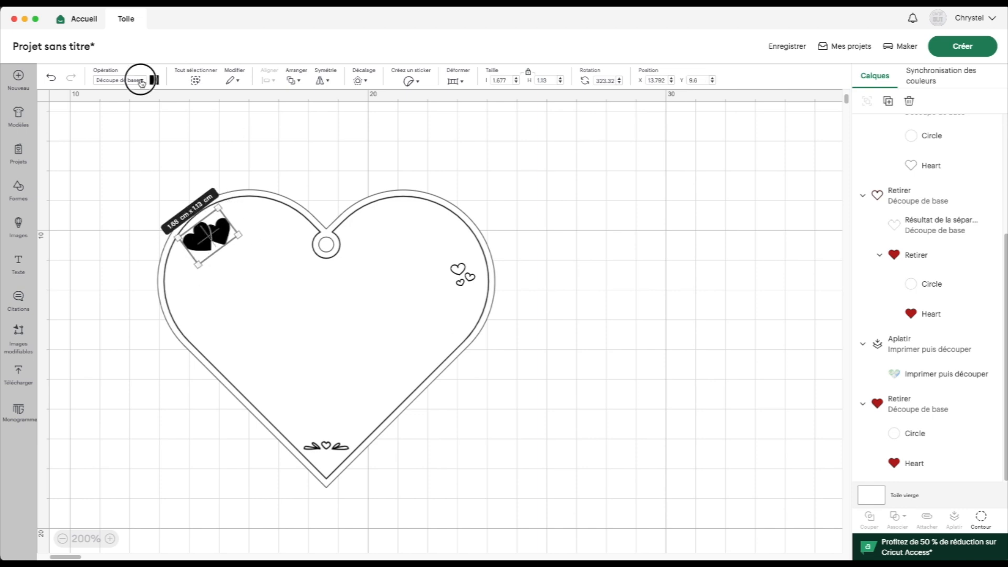
click(145, 212)
click(141, 155)
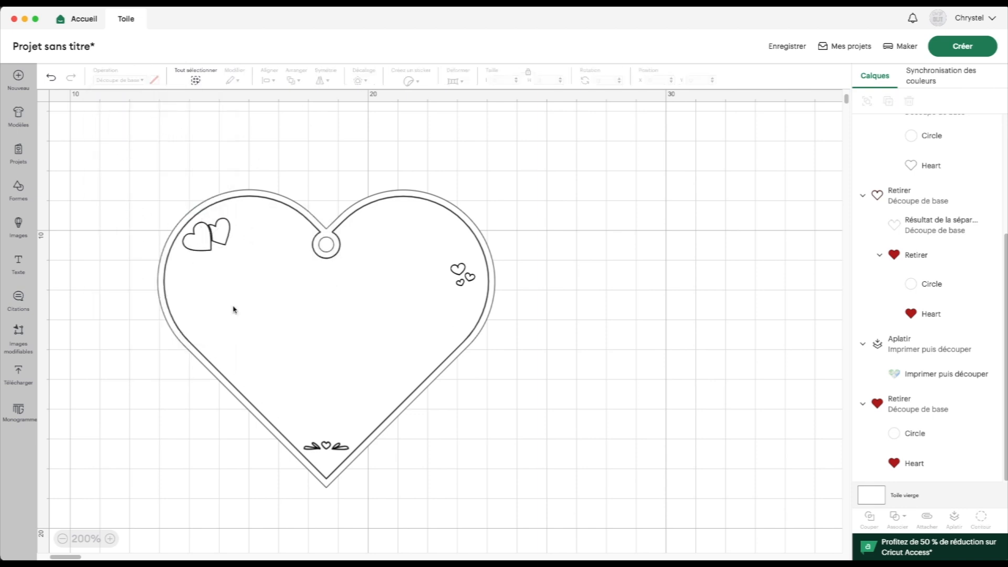
Add the text "Votre texte" on two lines and place it over the middle of the white heart
click(19, 263)
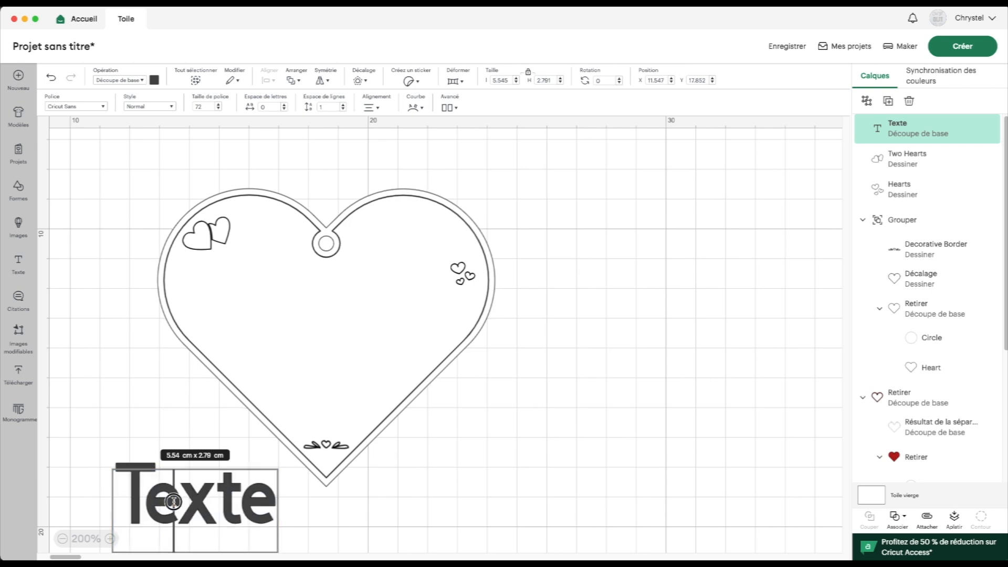
text(Votre)
key(Return)
click(128, 408)
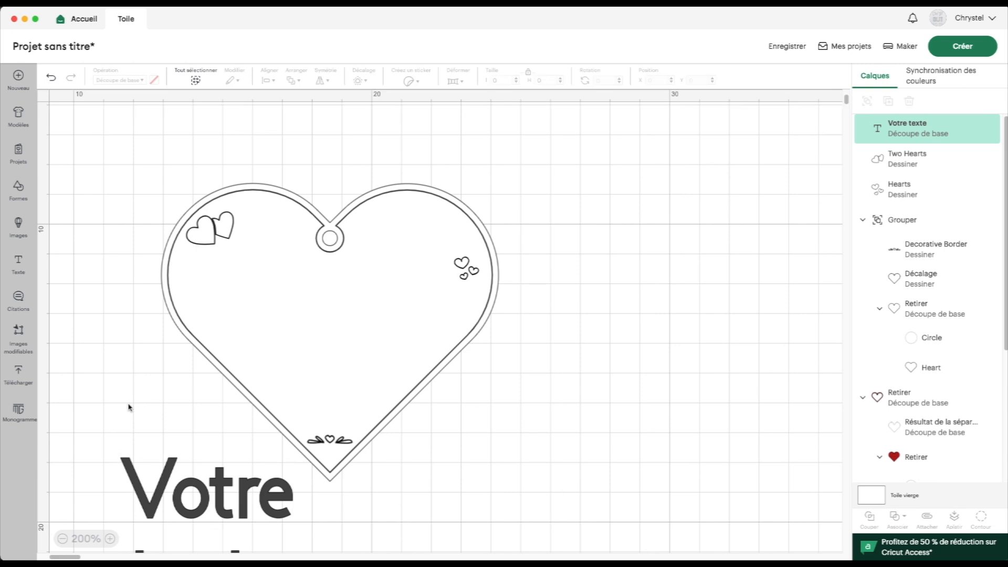
drag(167, 481, 302, 258)
Set the text to Stylo with the Écriture style, and scale it to about 4.4 × 3.28 cm in the heart's center
click(109, 80)
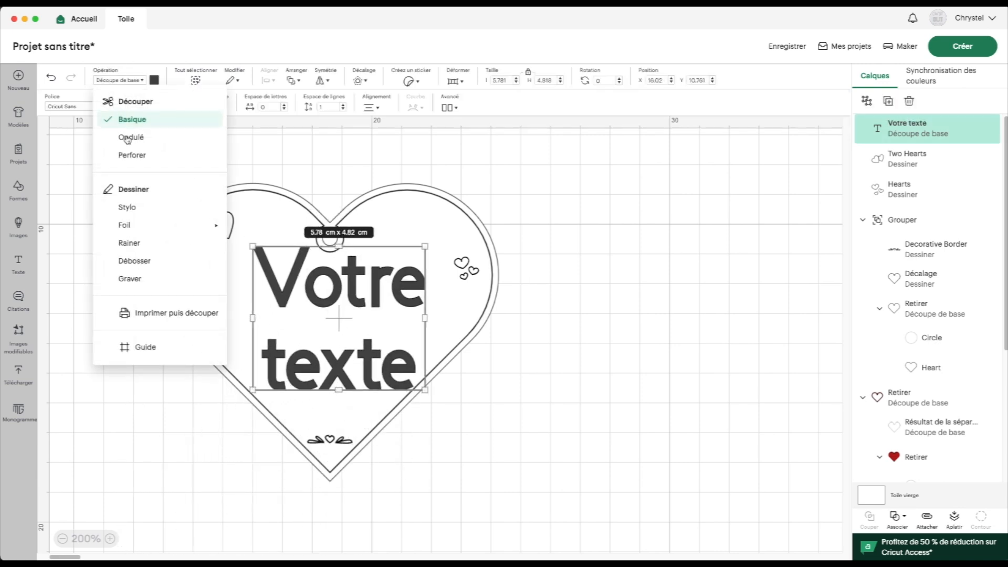
click(124, 207)
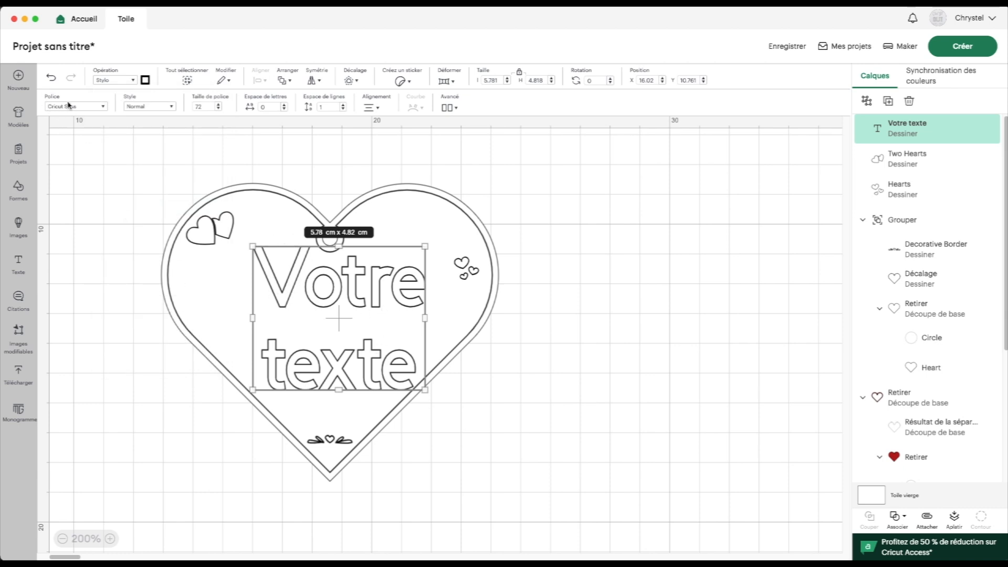
click(138, 107)
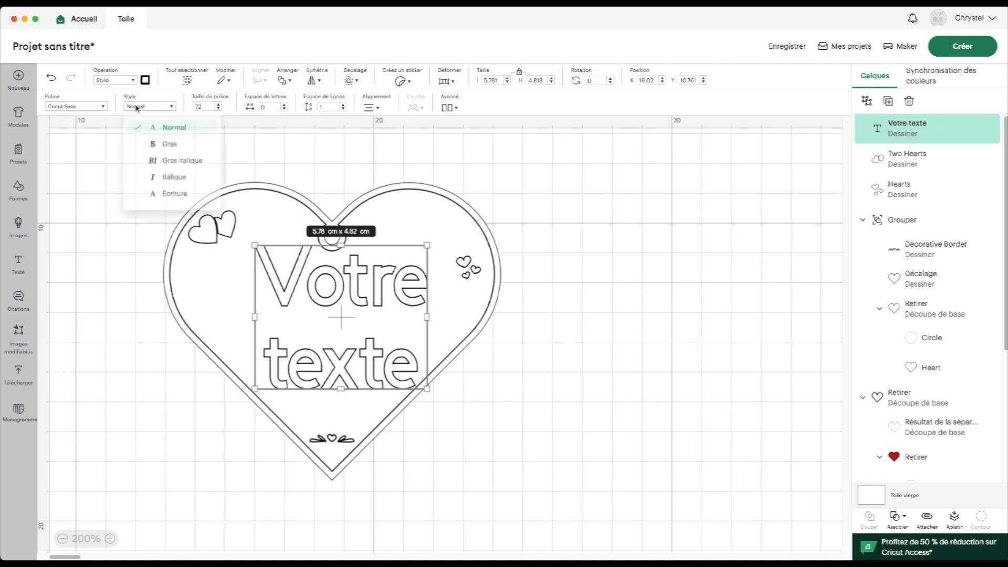
click(155, 200)
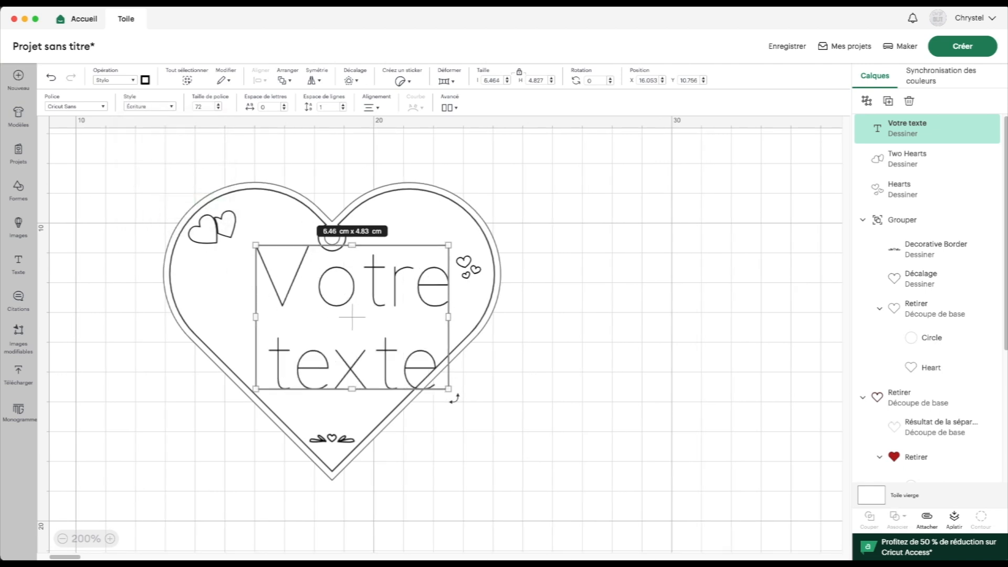
drag(448, 389, 387, 343)
drag(331, 273, 345, 311)
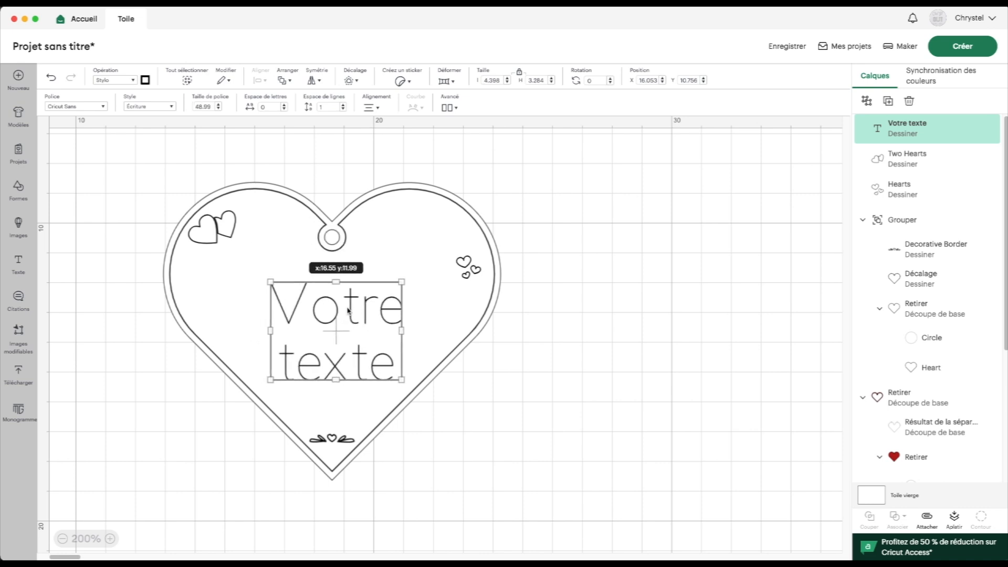
Filter the text's font choices to Écriture and Gratuit
click(76, 108)
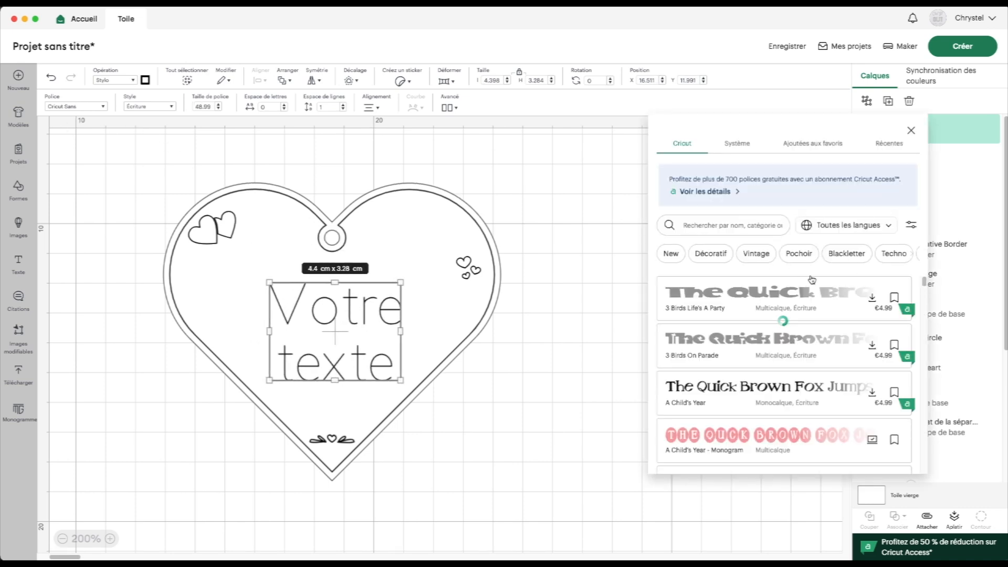
click(911, 225)
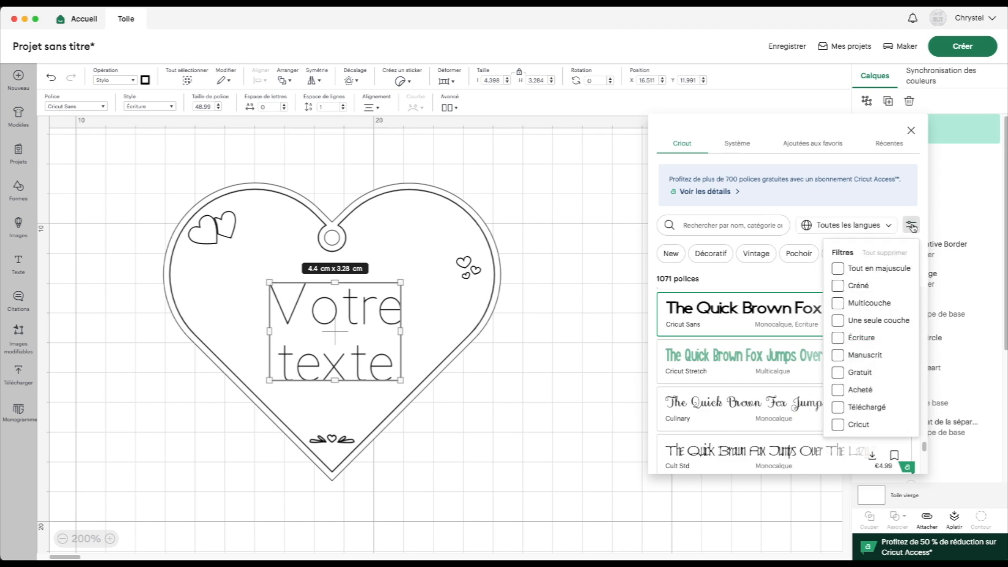
click(839, 338)
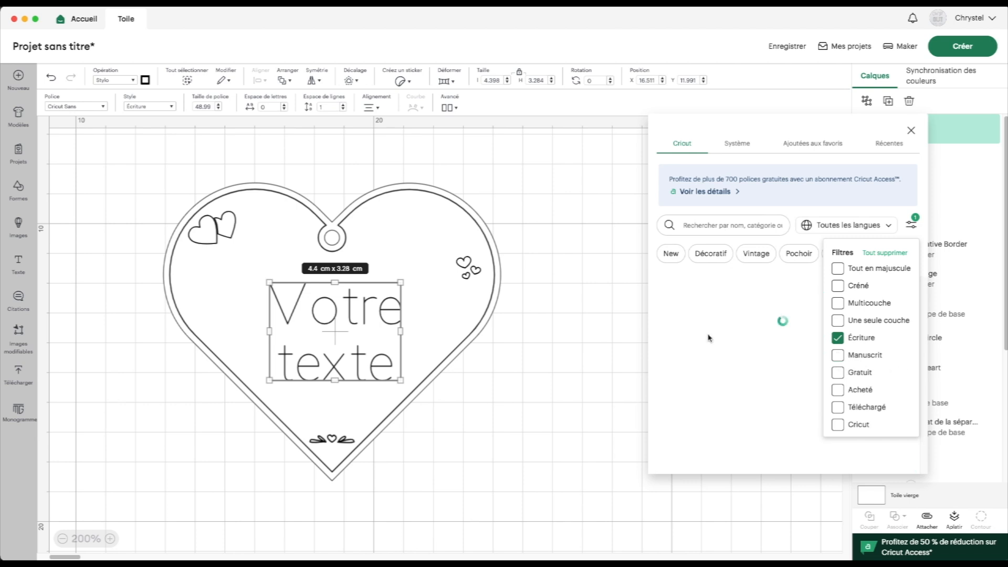
click(837, 373)
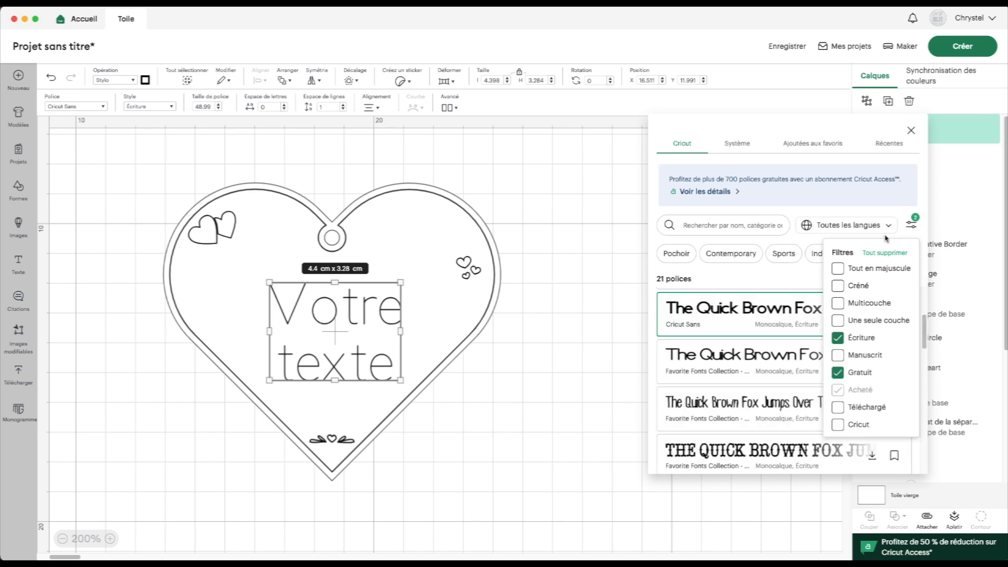
click(911, 224)
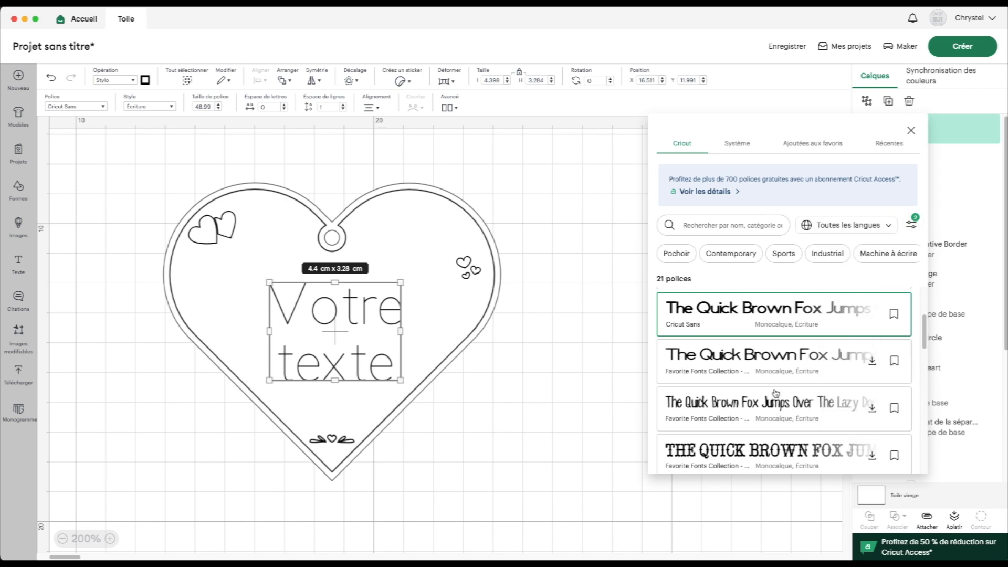
Apply the Alyssa Stencil Script font to the text and close the font list
scroll(776, 393, down, 3)
scroll(776, 394, up, 5)
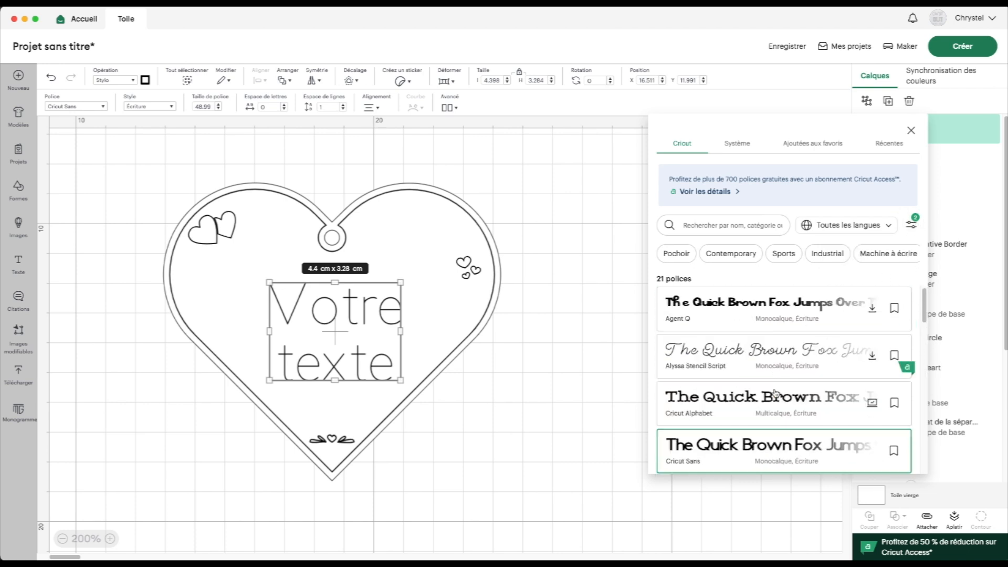
click(685, 351)
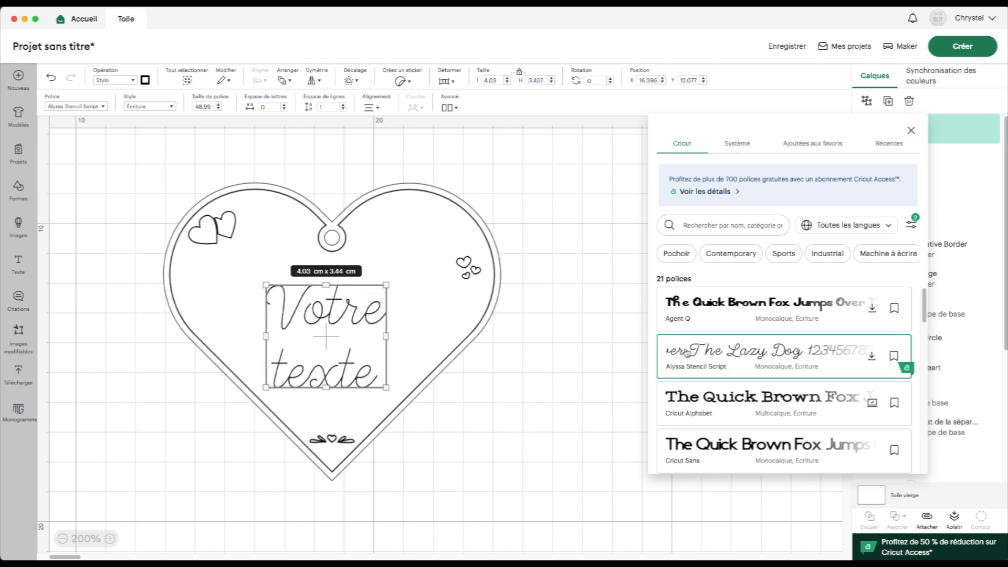
click(909, 133)
Attach the text, the two-heart motif, the heart cluster and the white heart group together
click(129, 172)
drag(129, 171, 600, 495)
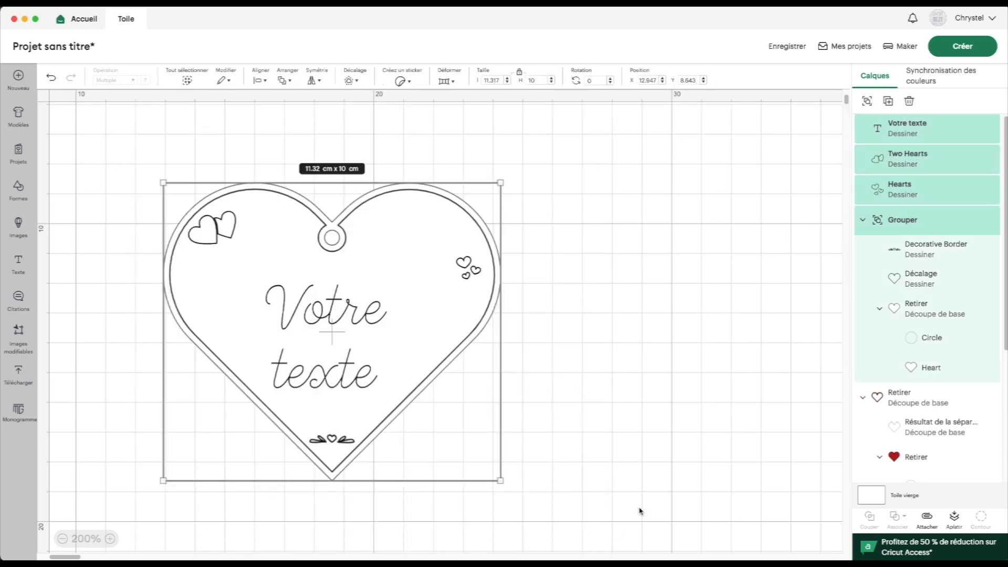
click(927, 519)
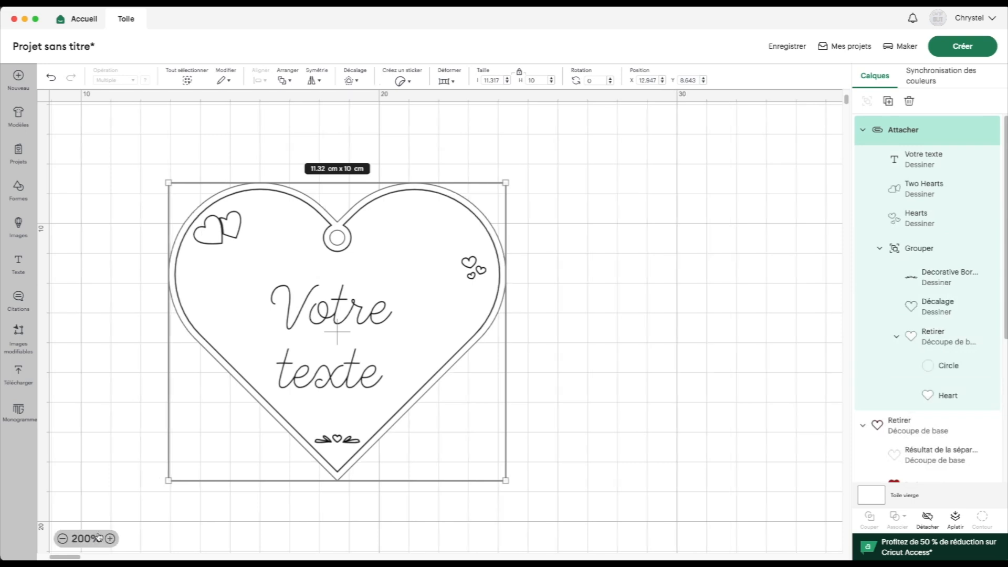
Zoom out and move the attached white heart on top of the framed map heart
click(83, 539)
drag(332, 290, 725, 209)
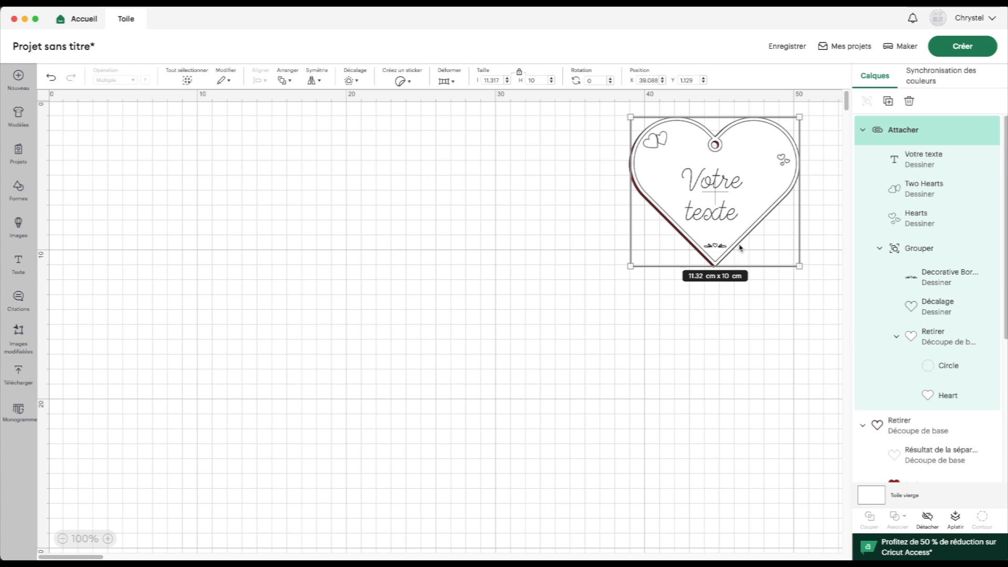
scroll(772, 326, right, 1)
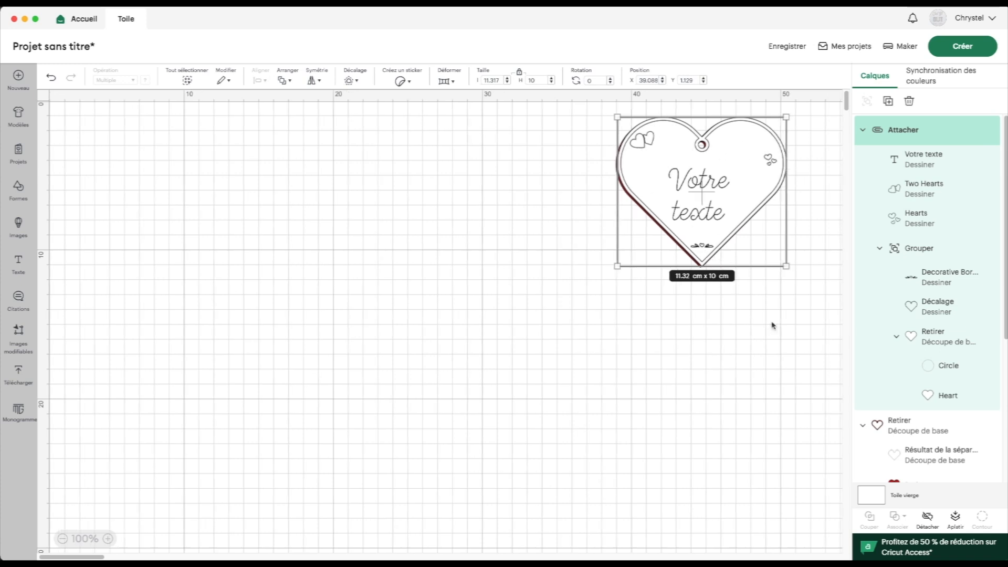
Duplicate the white heart with its hanging hole, place the copy on empty canvas and color it bright red
click(936, 338)
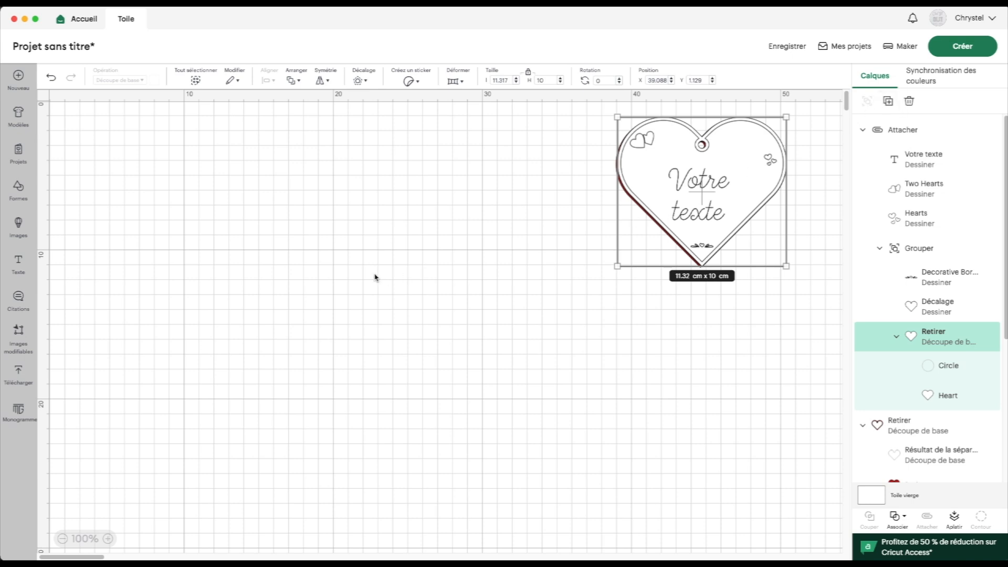
key(super+c)
key(super+v)
drag(177, 149, 350, 247)
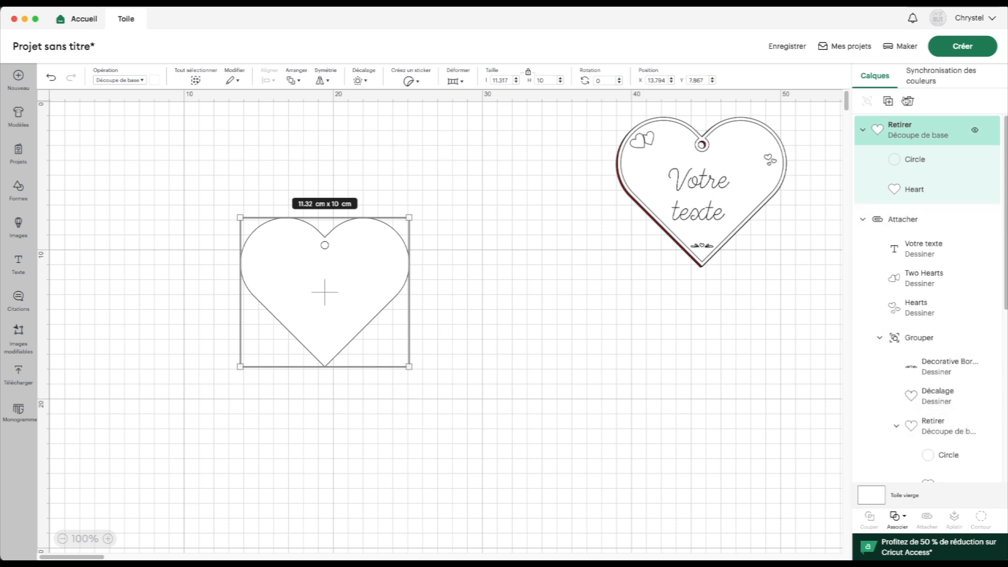
click(153, 79)
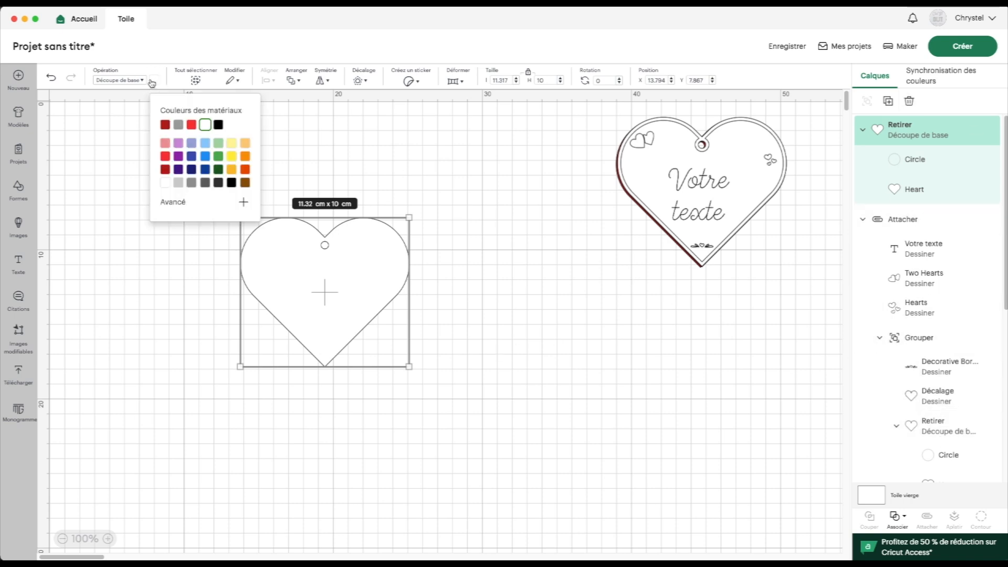
click(165, 156)
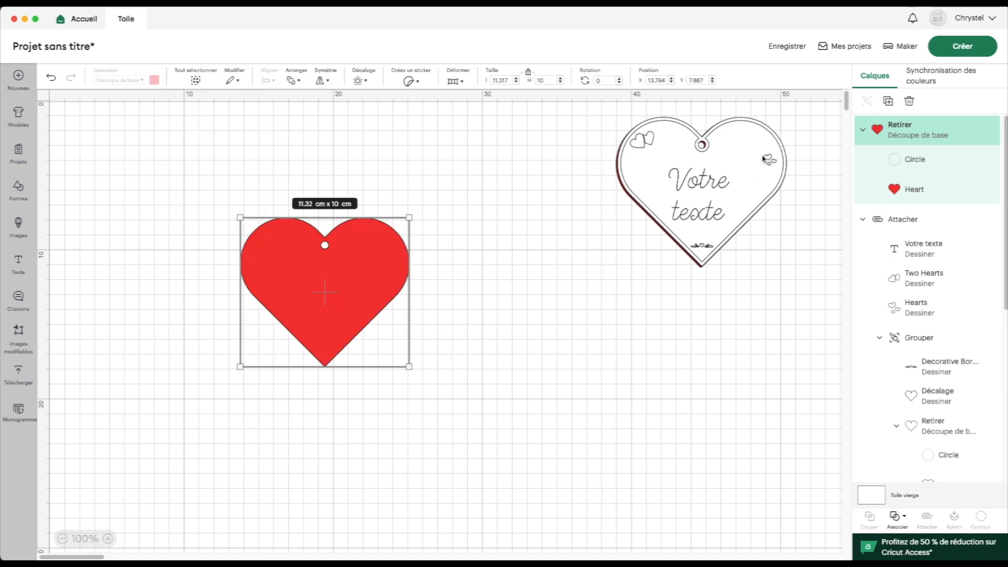
Move the attached white heart off the framed map heart and back over it
drag(748, 156, 785, 246)
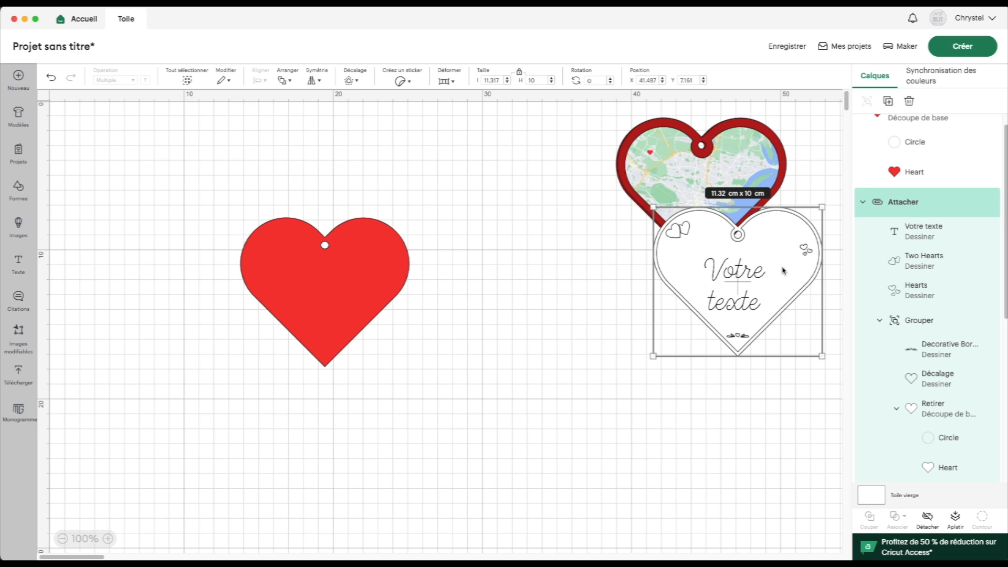
drag(783, 270, 736, 175)
Offset the red heart with its hanging hole by -0.5 cm, keeping rounded corners
click(364, 255)
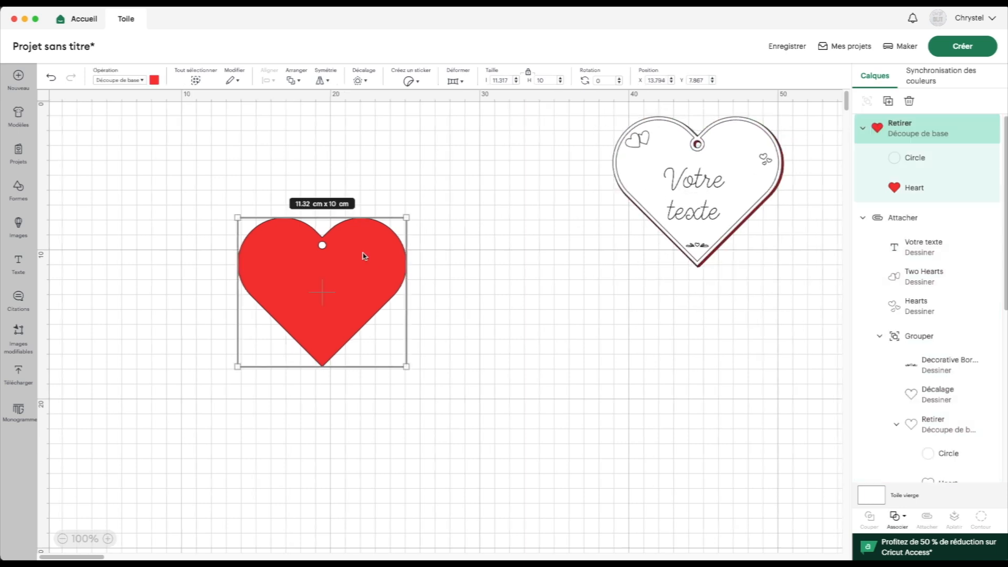
click(107, 538)
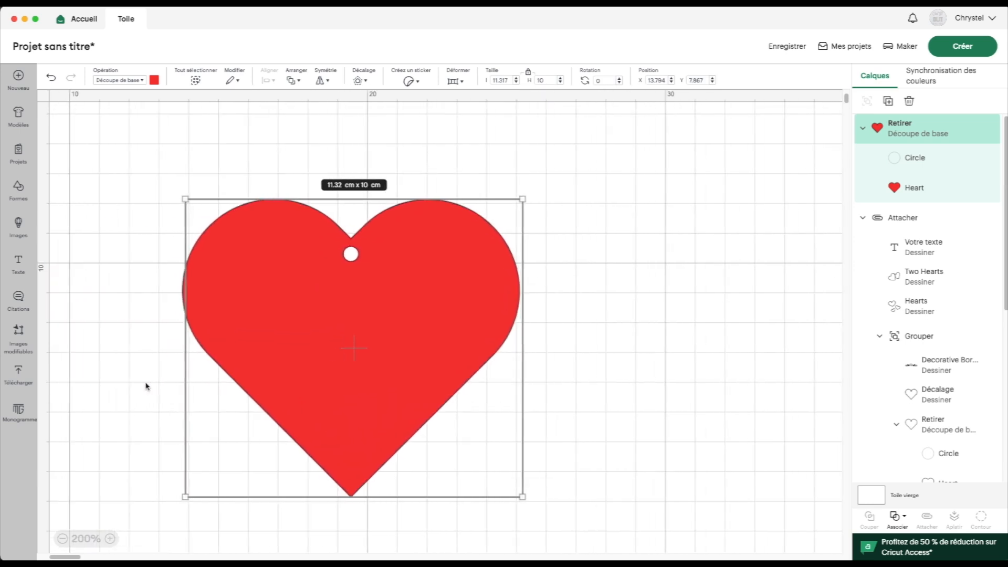
click(110, 538)
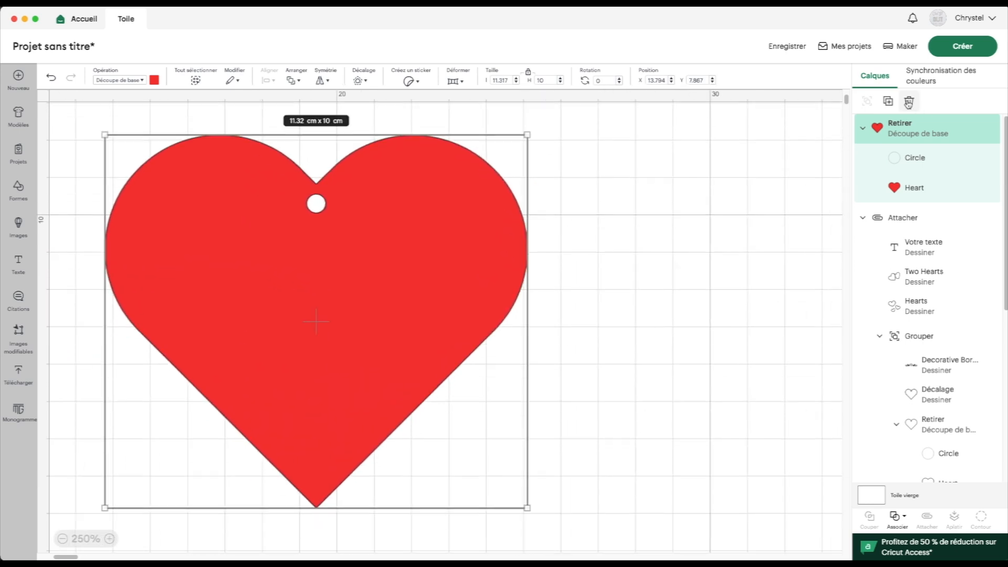
click(360, 81)
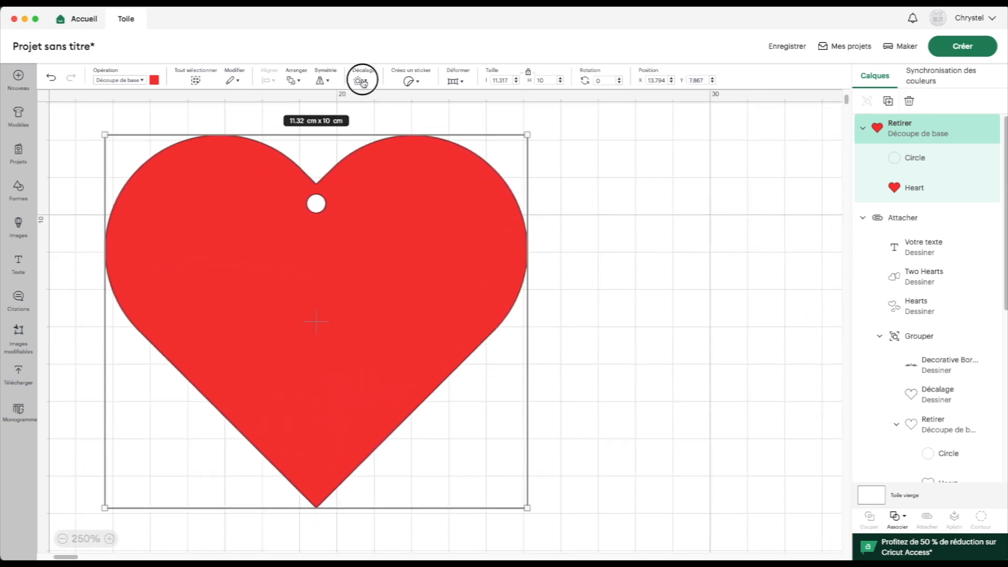
triple_click(410, 105)
text(-.5)
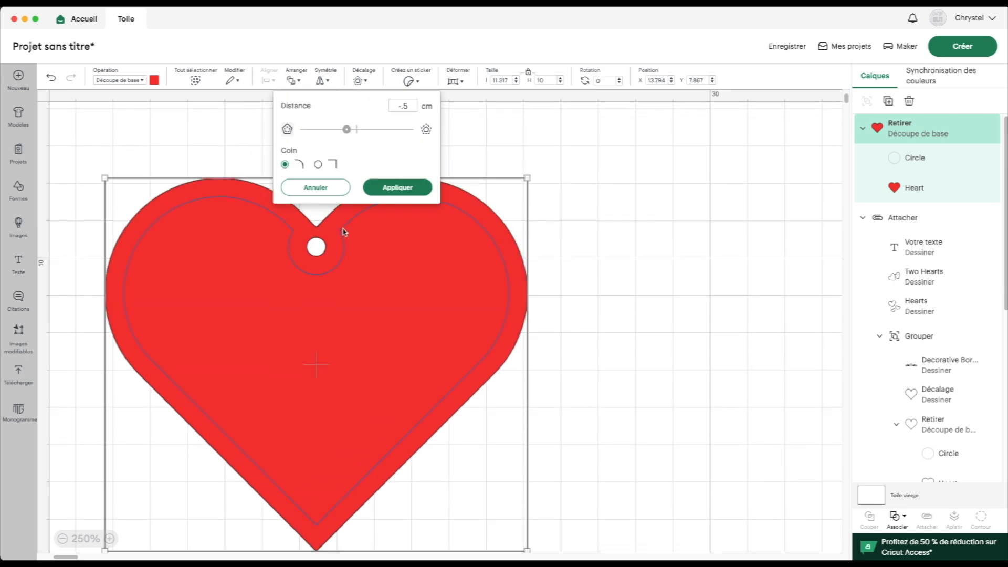
click(416, 189)
Subtract the inner offset from the red heart with Retirer to leave only the outer frame
drag(90, 145, 206, 285)
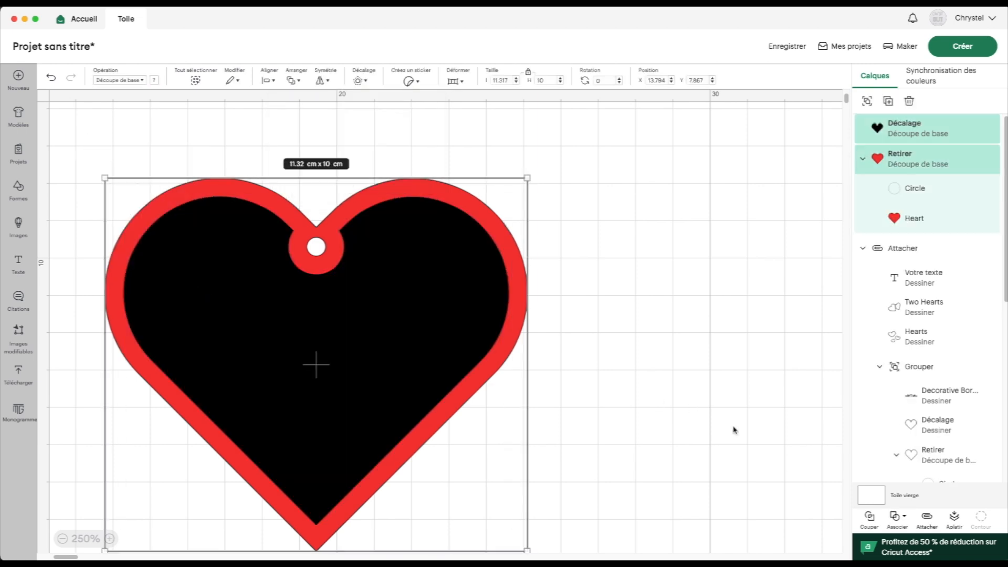
click(897, 517)
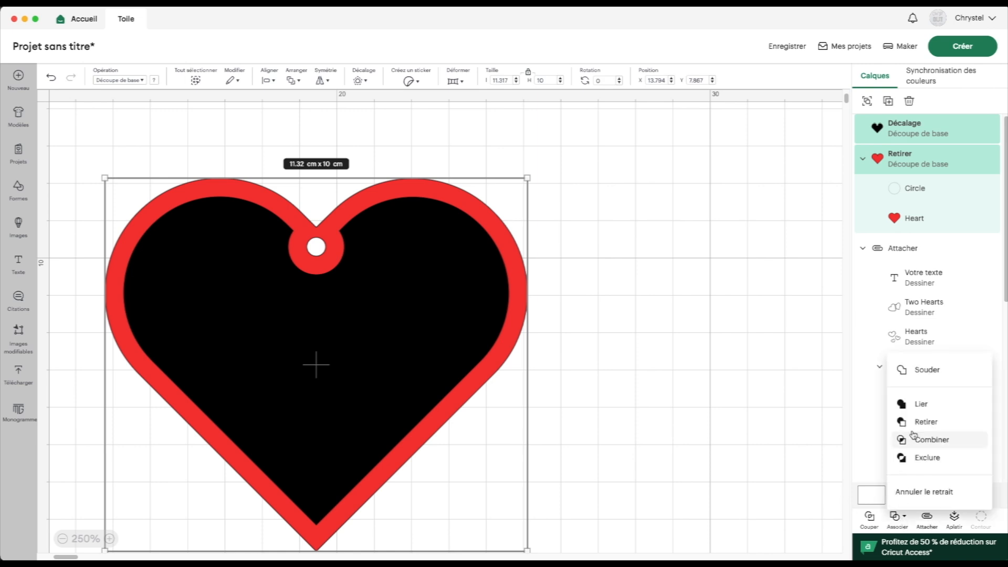
click(918, 420)
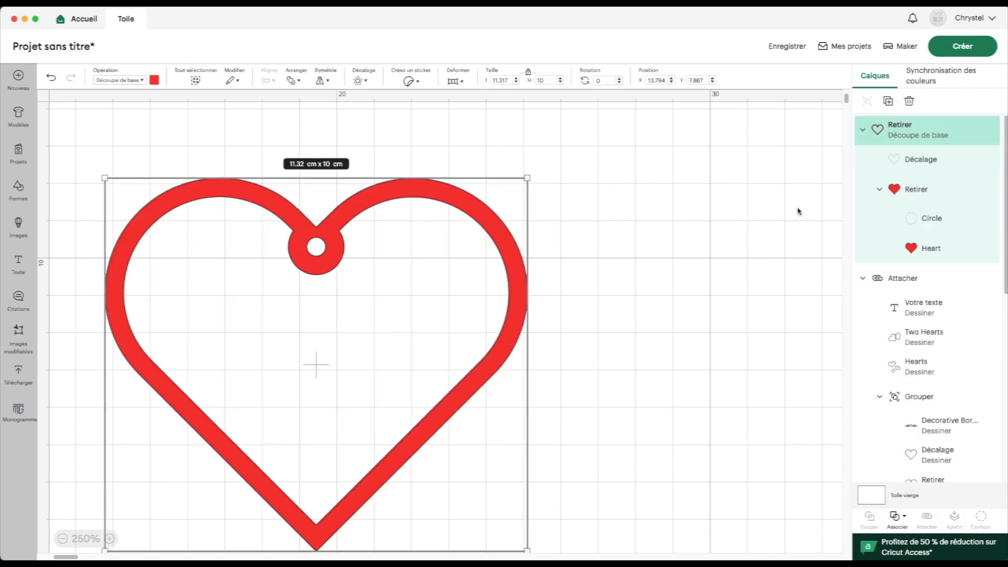
Offset the frame's original Heart layer by -1.5 cm with square corners
click(935, 249)
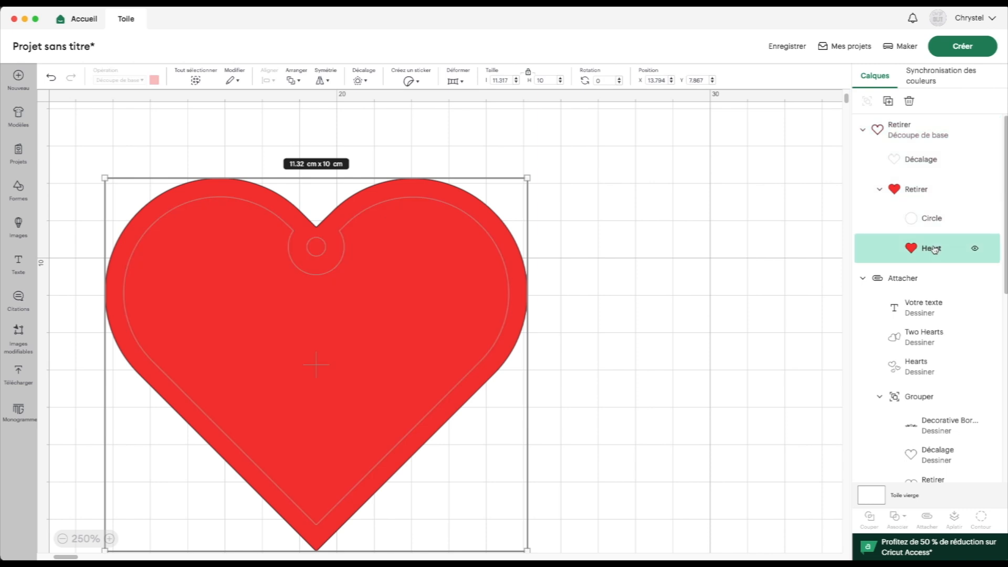
click(365, 81)
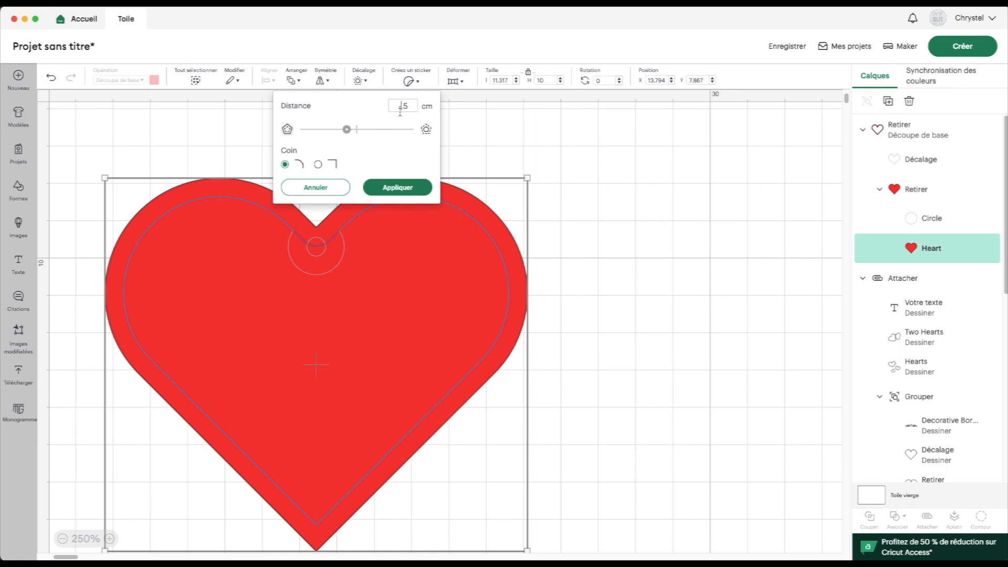
drag(347, 129, 325, 129)
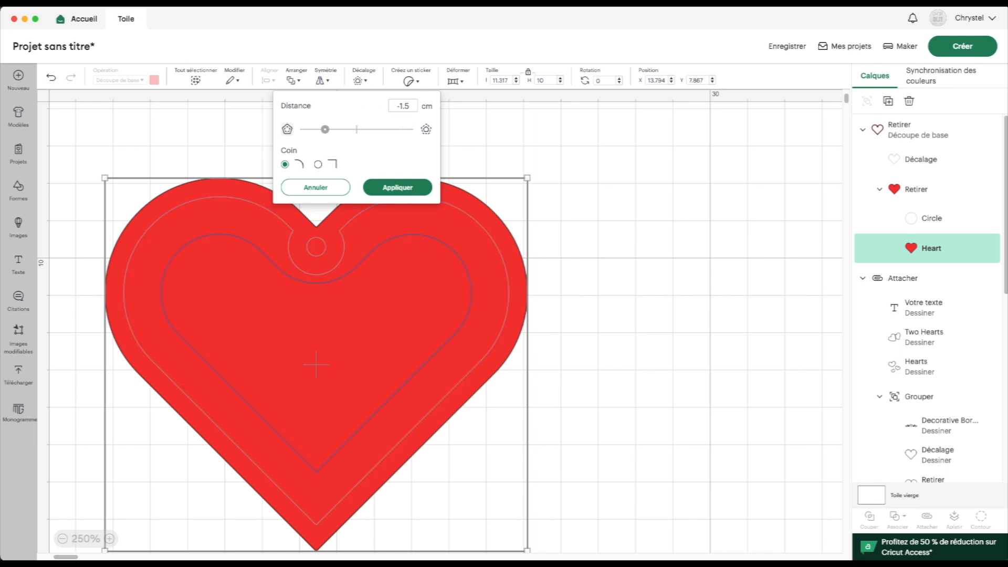
click(319, 165)
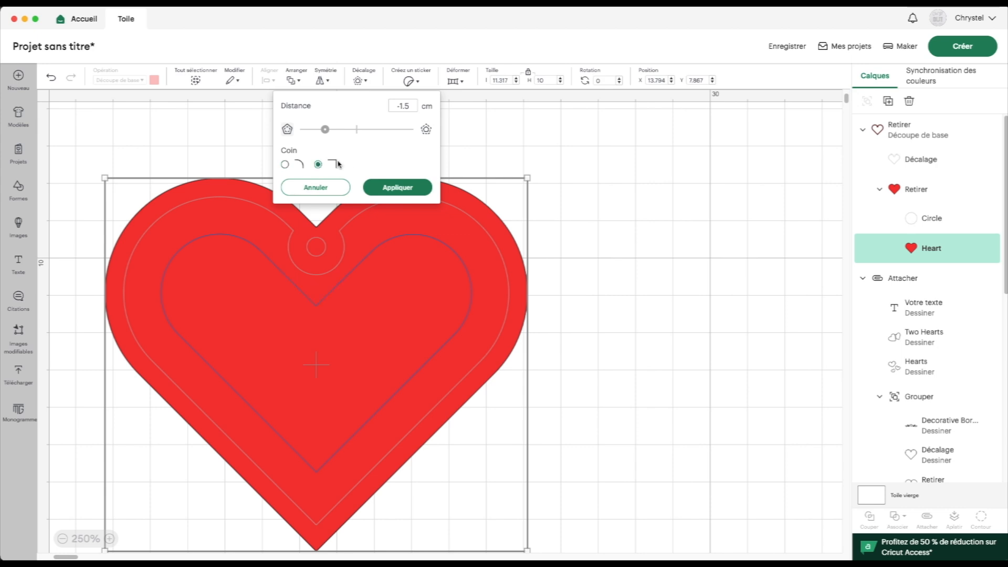
click(398, 187)
Unite the small inner heart with the red heart frame using Lier, and shift the combined shape slightly upward
drag(97, 177, 303, 331)
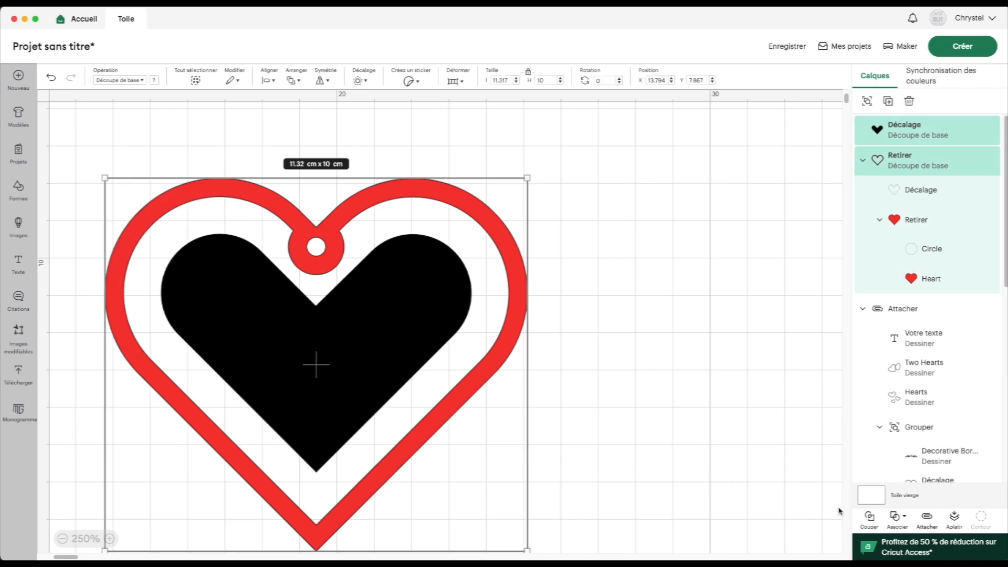
click(899, 518)
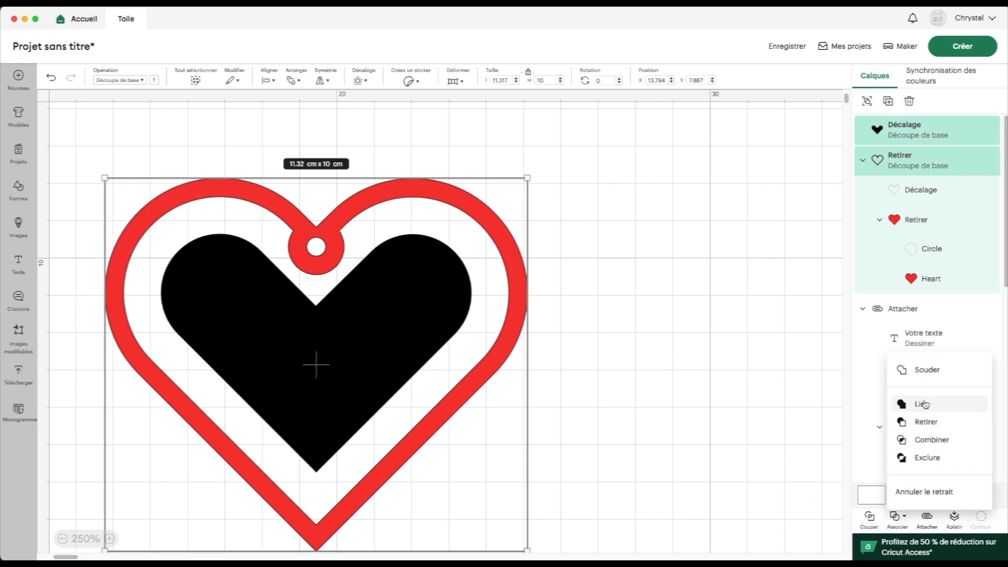
click(922, 403)
drag(336, 342, 323, 303)
drag(213, 287, 232, 283)
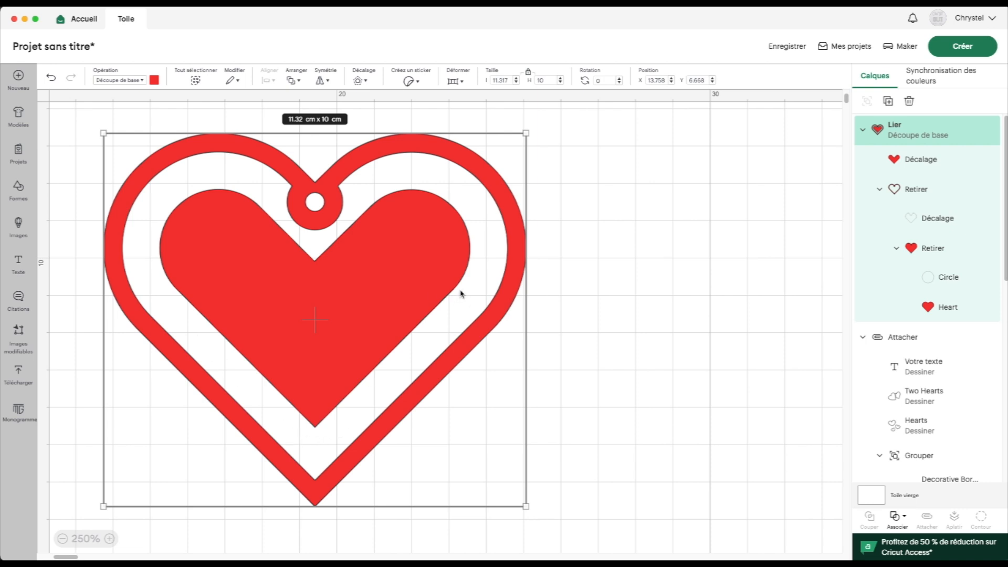
Add a text below the red heart with the dates 24/09/2011 and 7/06/2009 on two lines
click(19, 263)
click(904, 128)
double_click(432, 313)
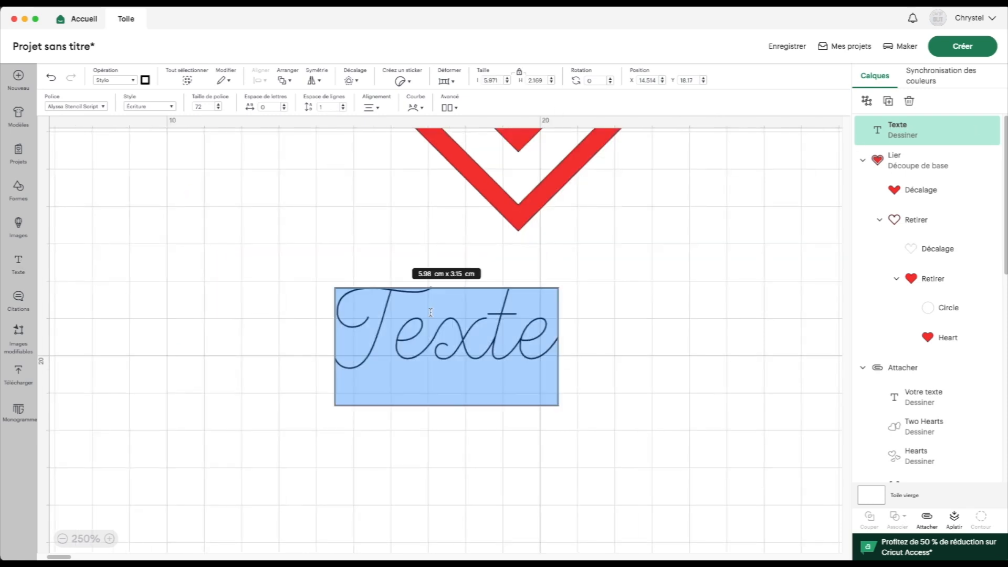
text(24)
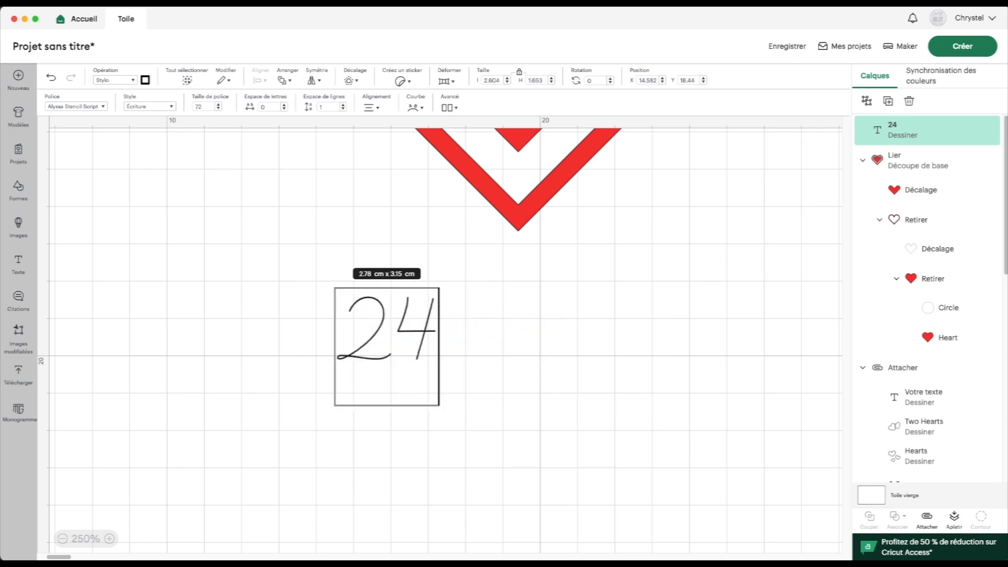
text(/09/2011)
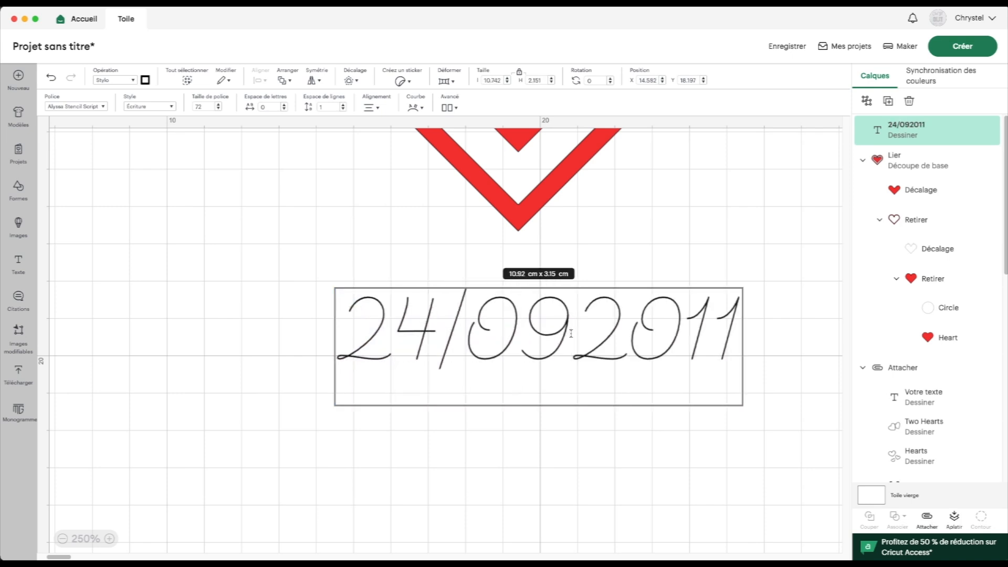
key(Return)
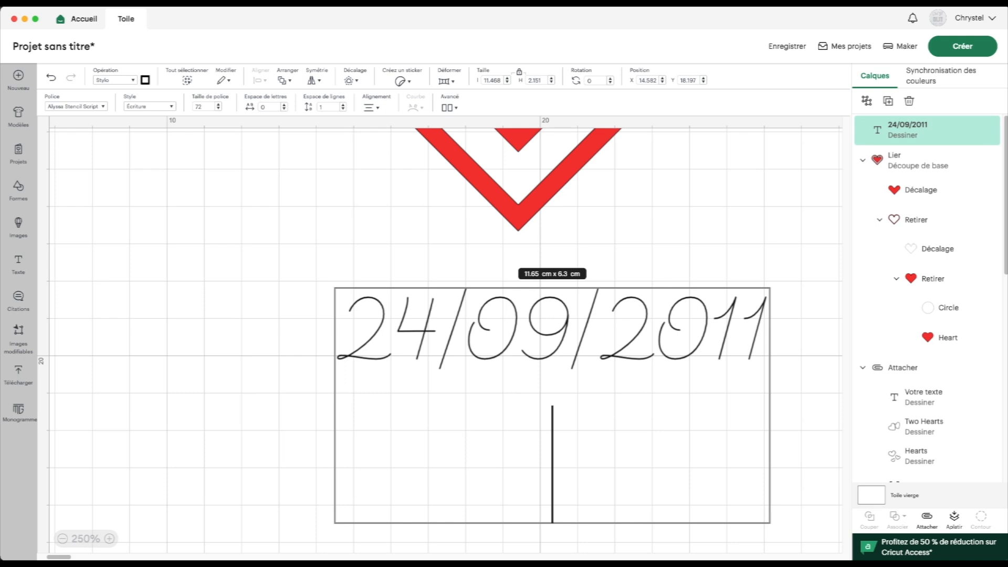
text(7/)
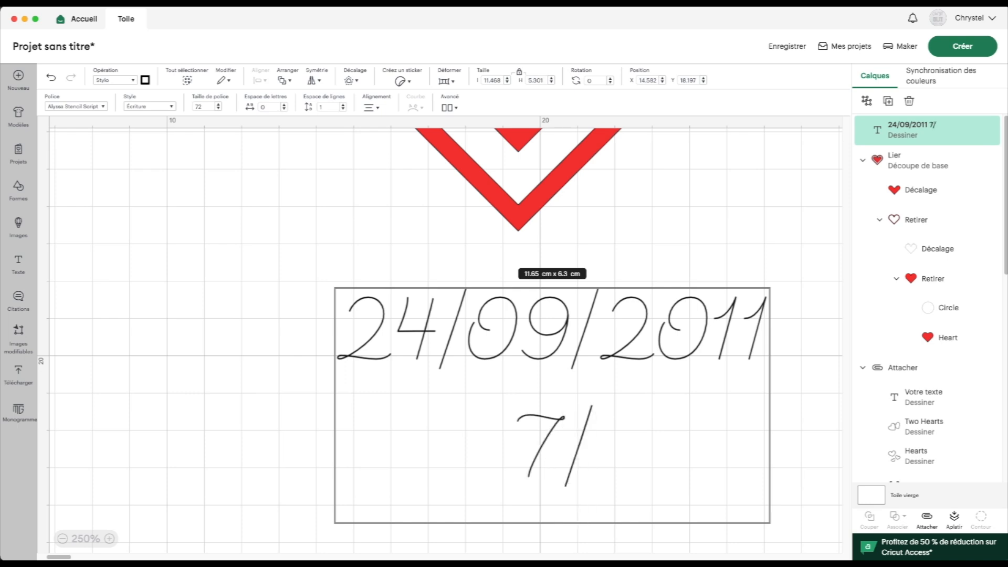
text(06/2009)
Move the two-line date text onto the red heart
drag(525, 337, 309, 214)
scroll(304, 232, up, 5)
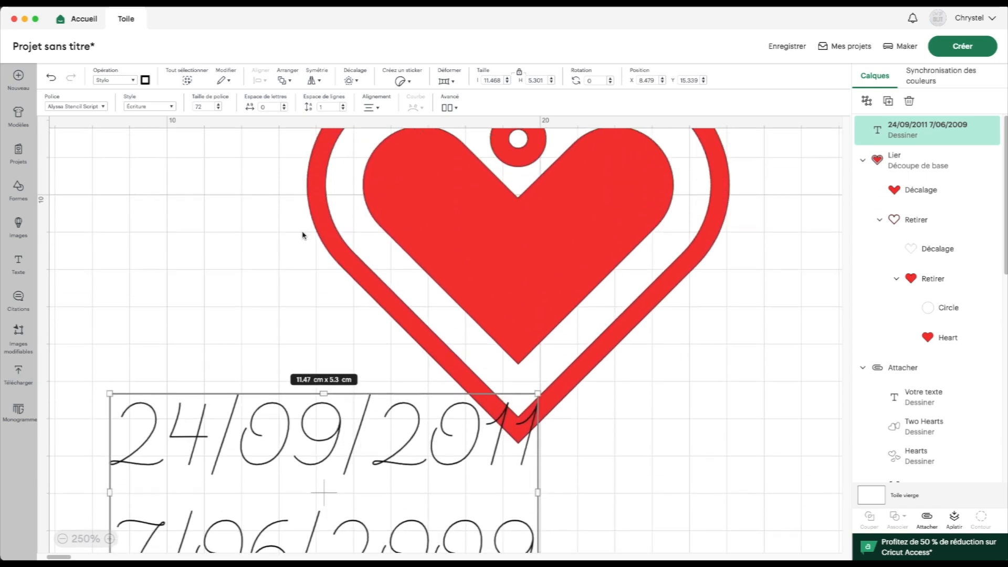
drag(263, 461, 443, 237)
scroll(443, 237, right, 5)
scroll(443, 237, up, 3)
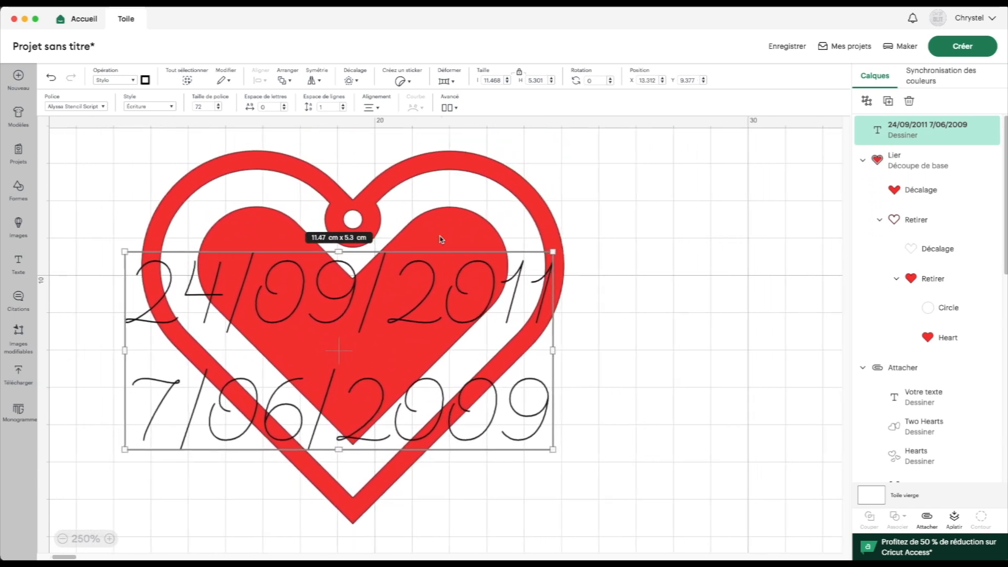
Set the date text's style to Normal and its operation to Découpe de base
click(172, 107)
click(172, 129)
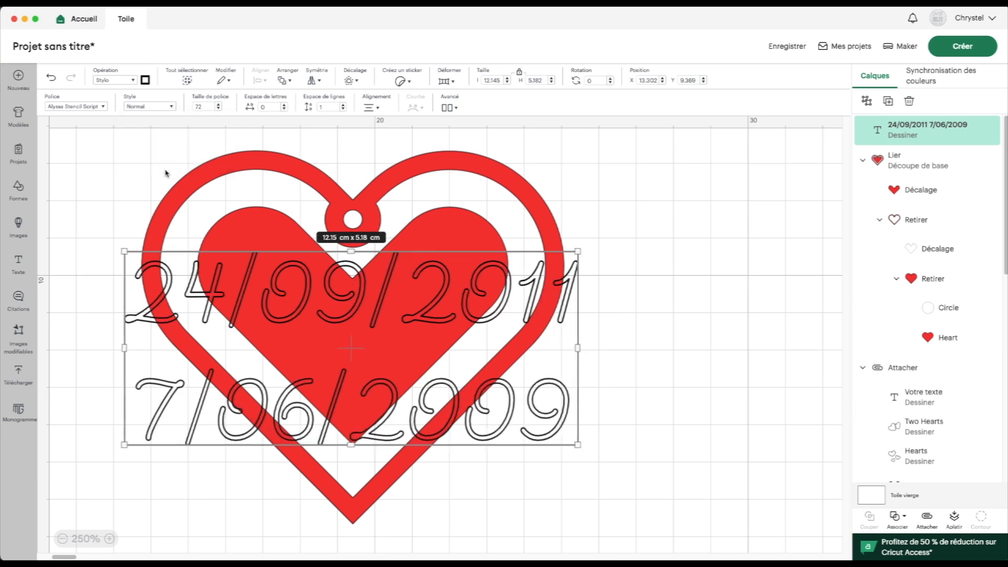
click(122, 80)
click(120, 118)
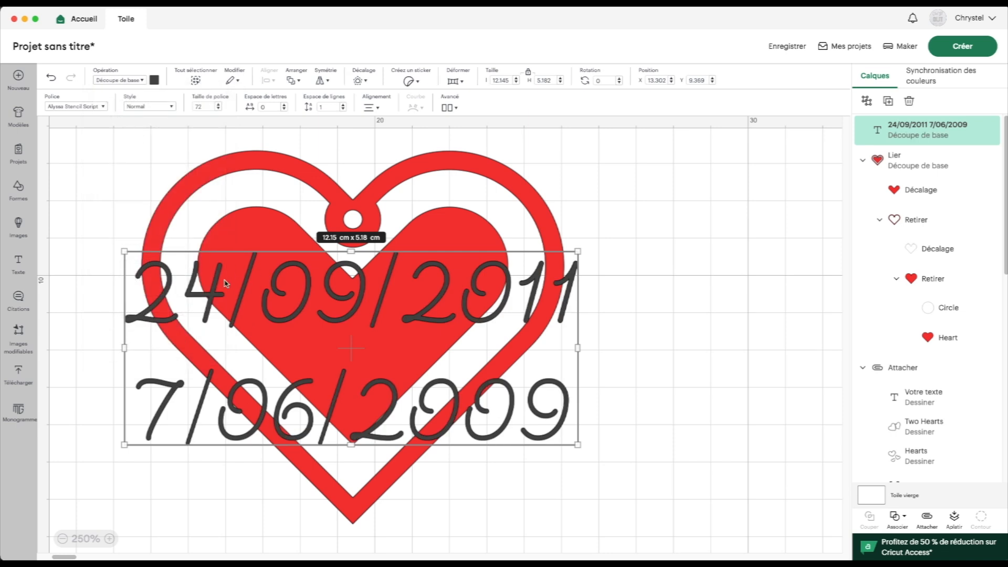
Remove the Écriture filter from the font list and set the date text's font to Cricut Craft Room Basics
click(68, 108)
click(912, 224)
click(837, 339)
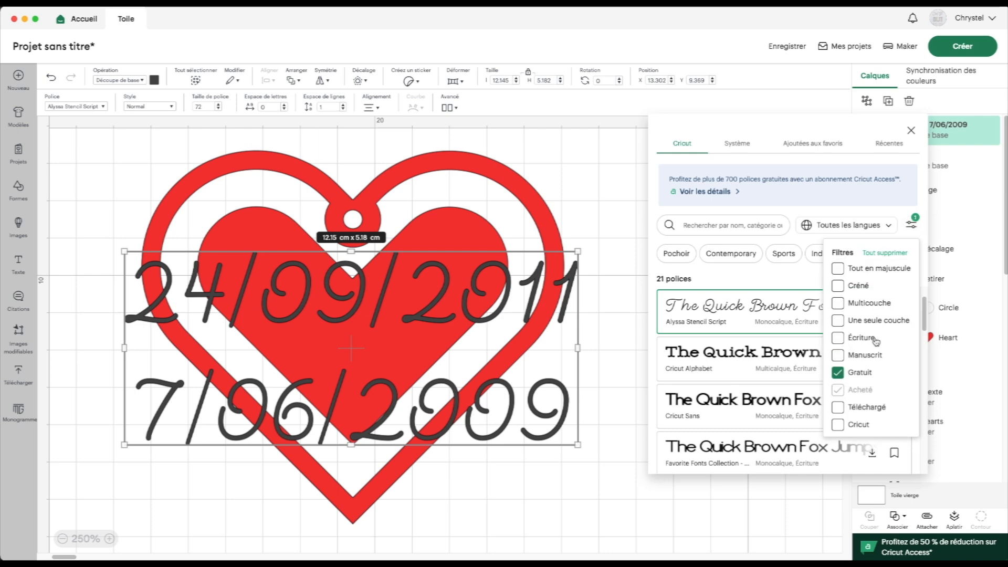
click(911, 224)
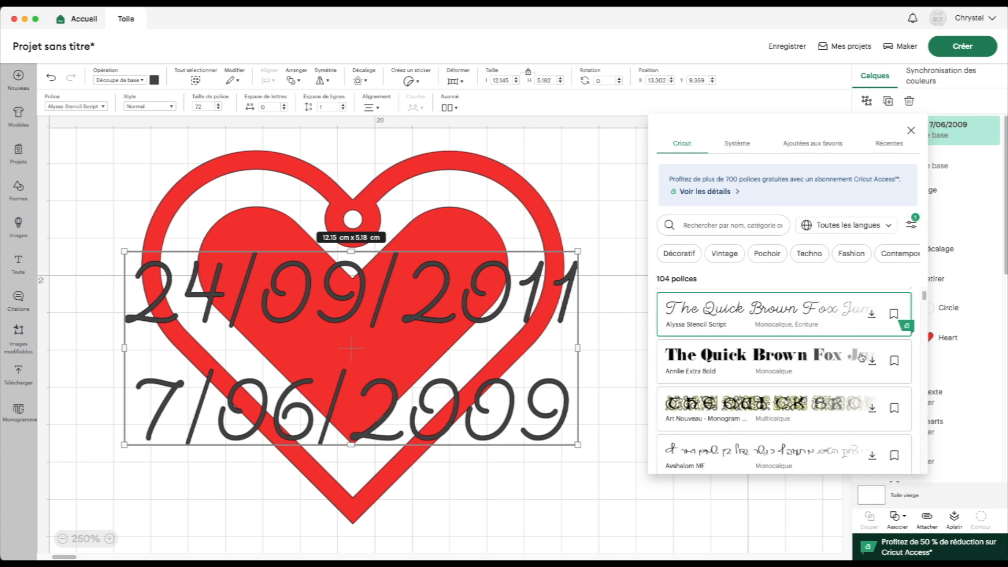
scroll(746, 373, down, 15)
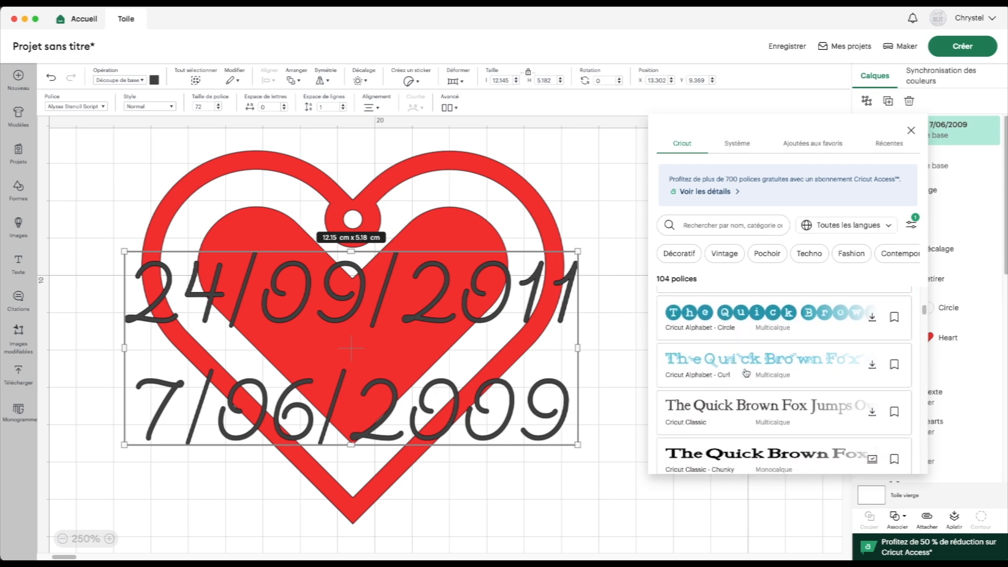
scroll(746, 373, down, 3)
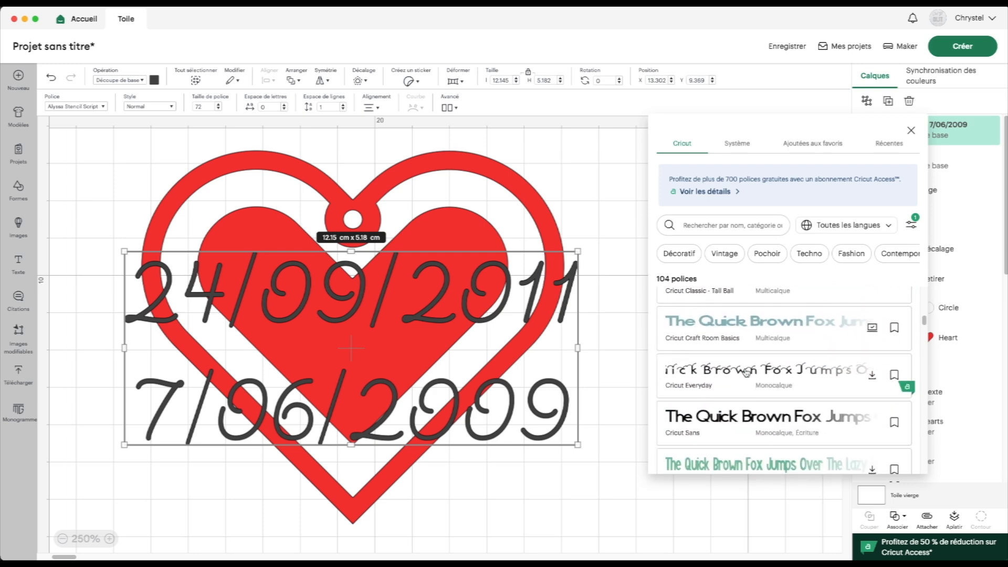
click(693, 326)
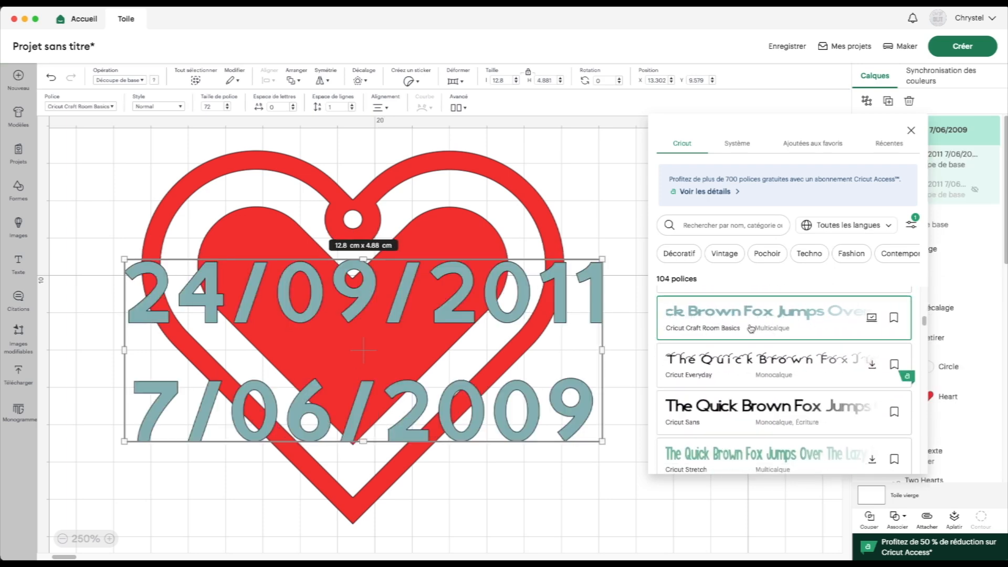
click(911, 130)
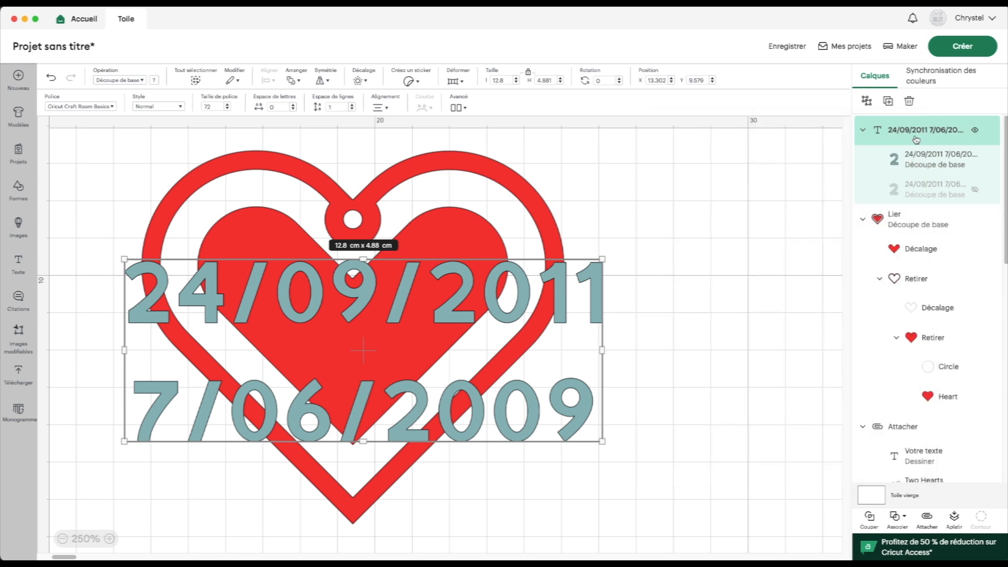
Delete the hidden second layer of the date text and ungroup the text into lines
click(975, 191)
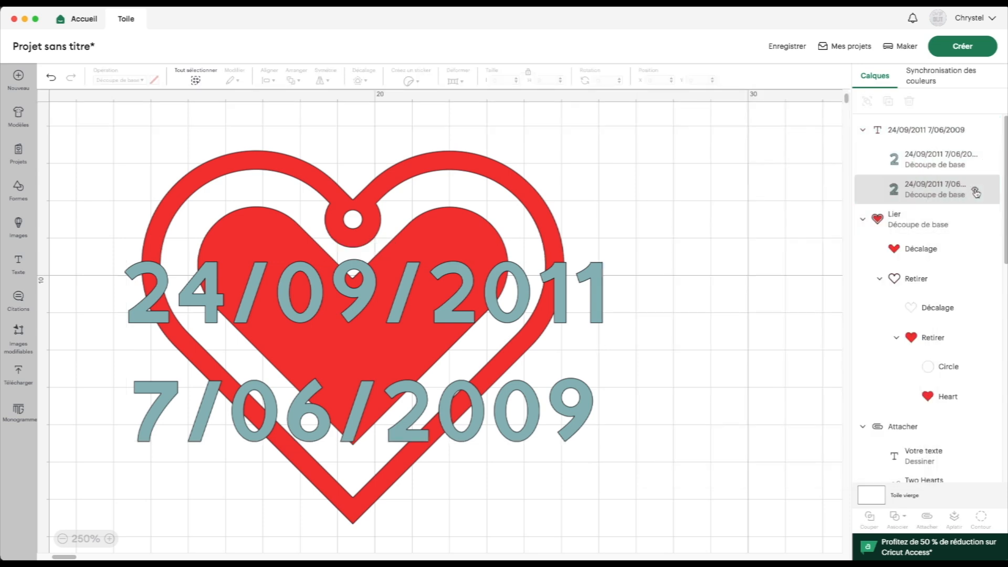
click(975, 192)
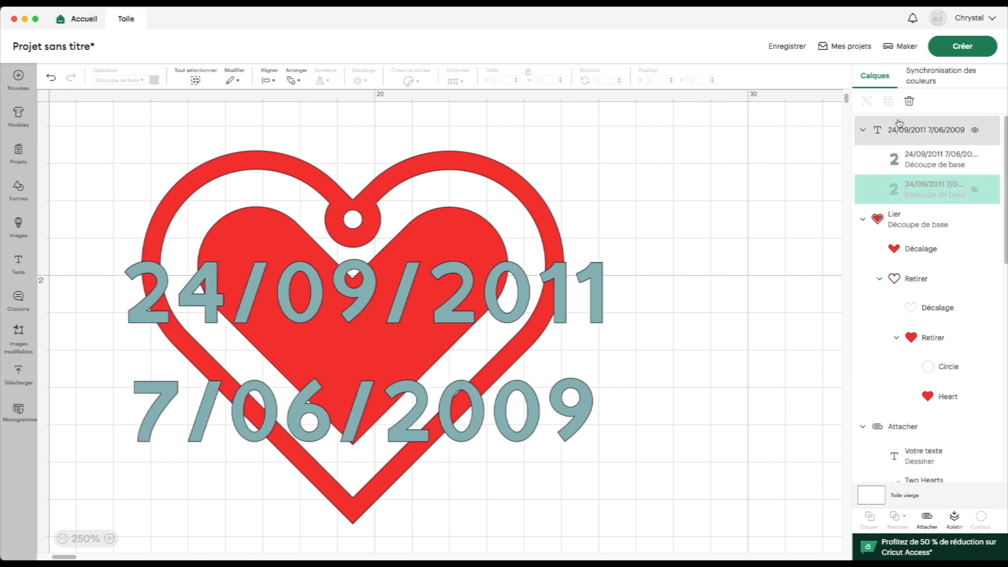
click(912, 101)
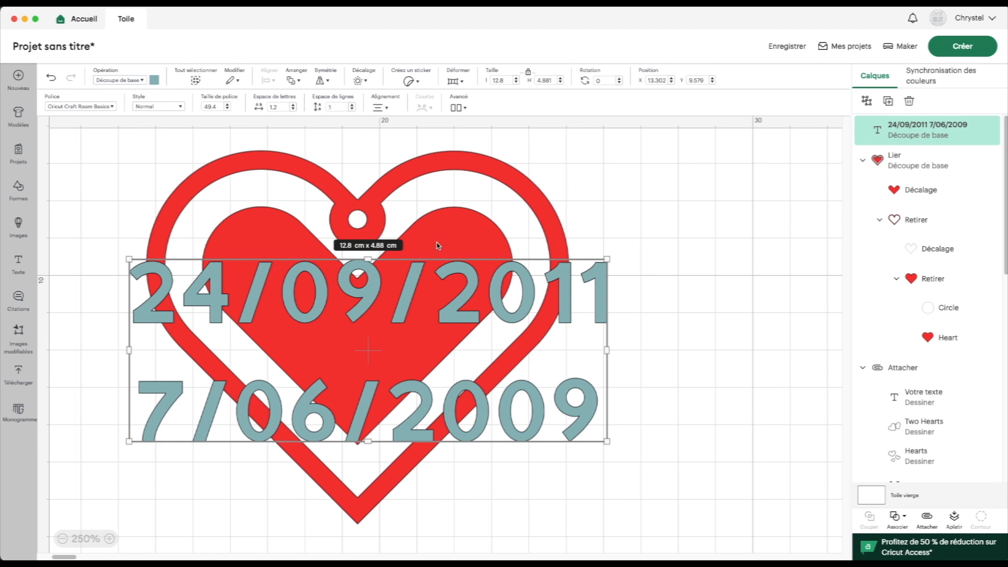
click(463, 108)
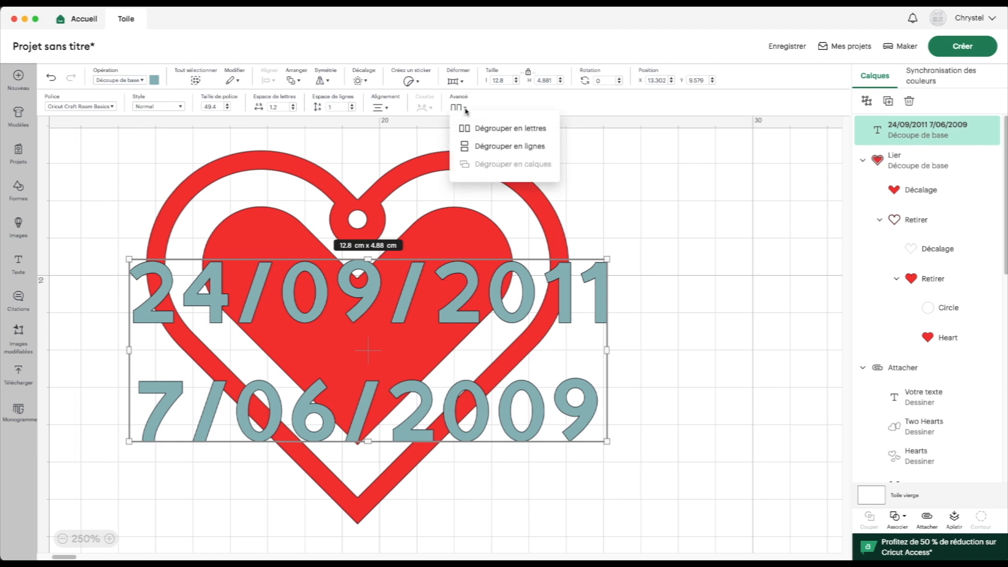
click(492, 149)
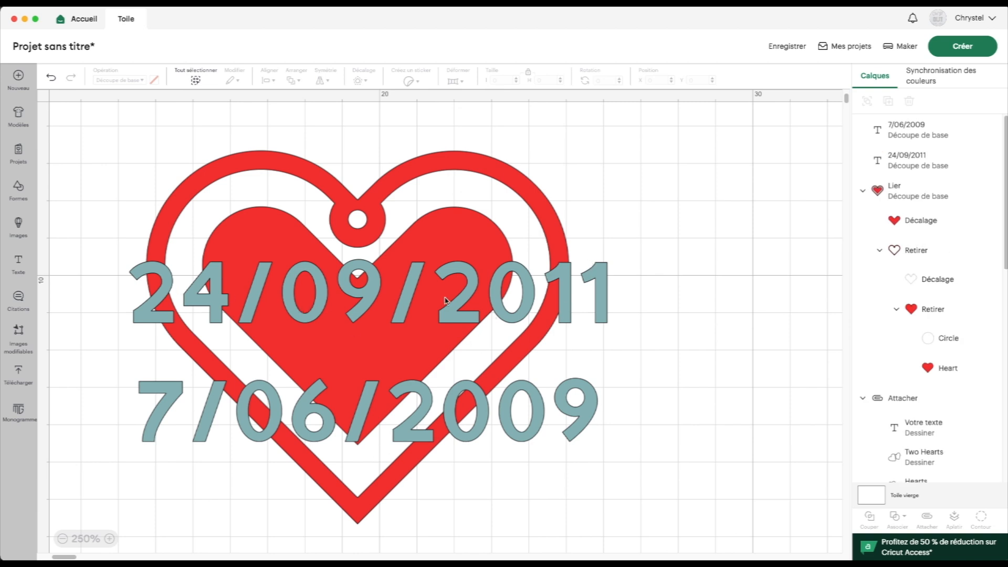
Move both date lines off the heart, placing the 2011 date beside the heart's lower-left edge and the 2009 date below it
click(108, 539)
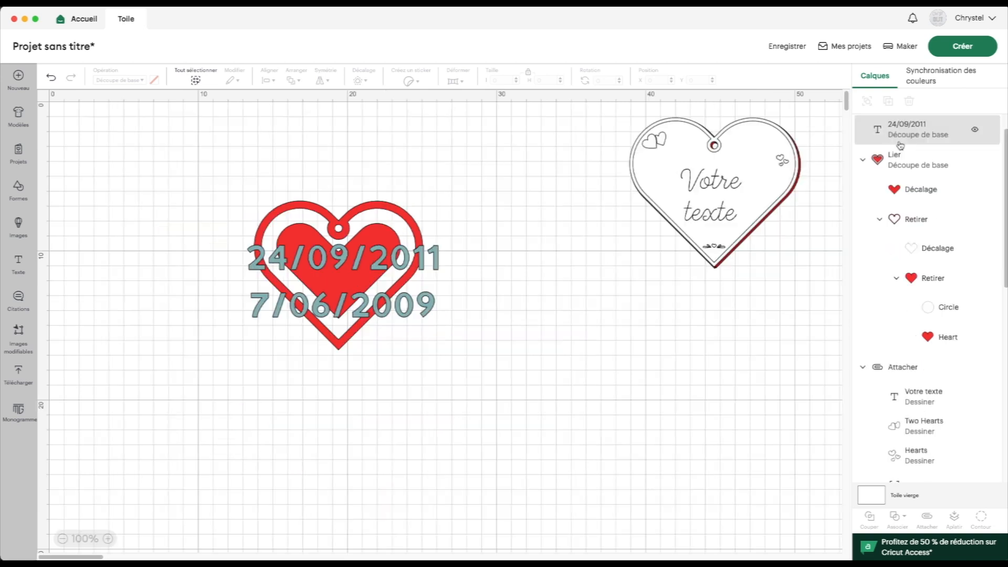
click(905, 135)
scroll(905, 135, up, 1)
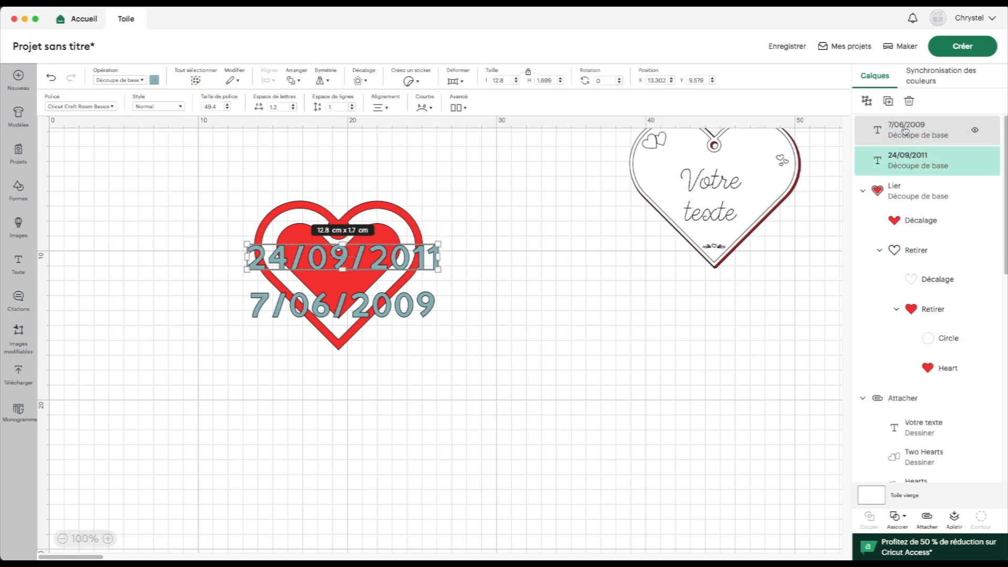
click(905, 131)
click(905, 152)
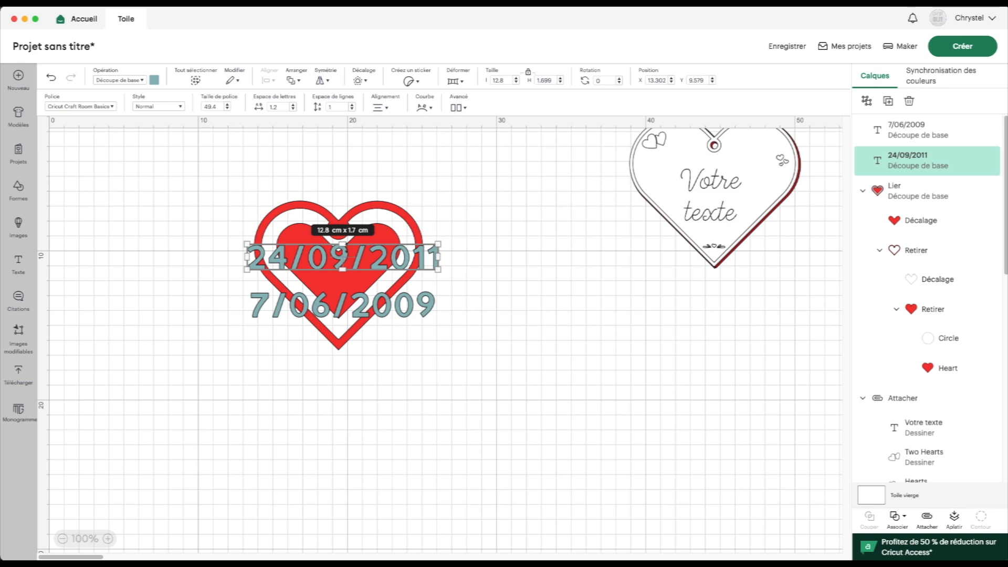
drag(347, 261, 533, 319)
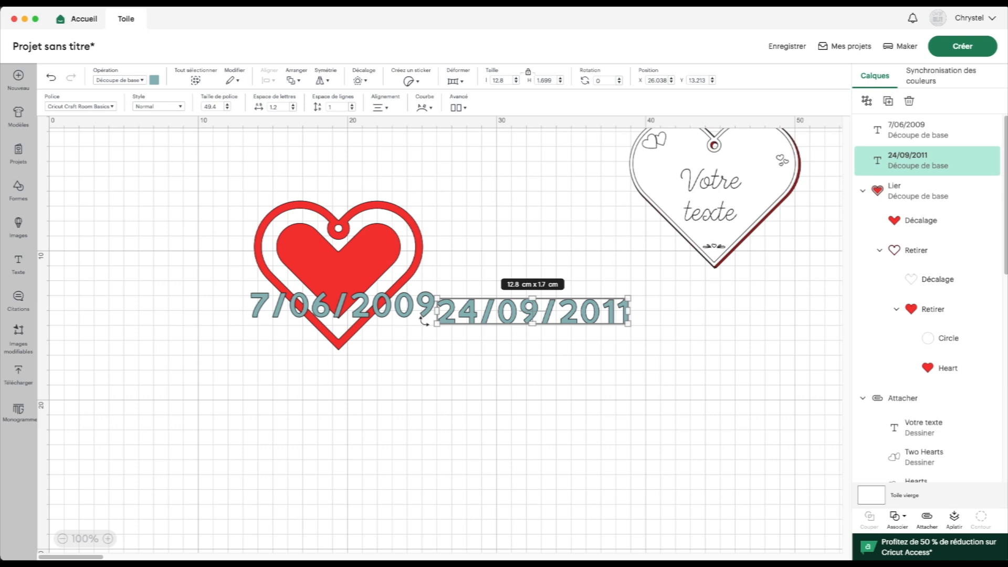
drag(411, 318, 349, 414)
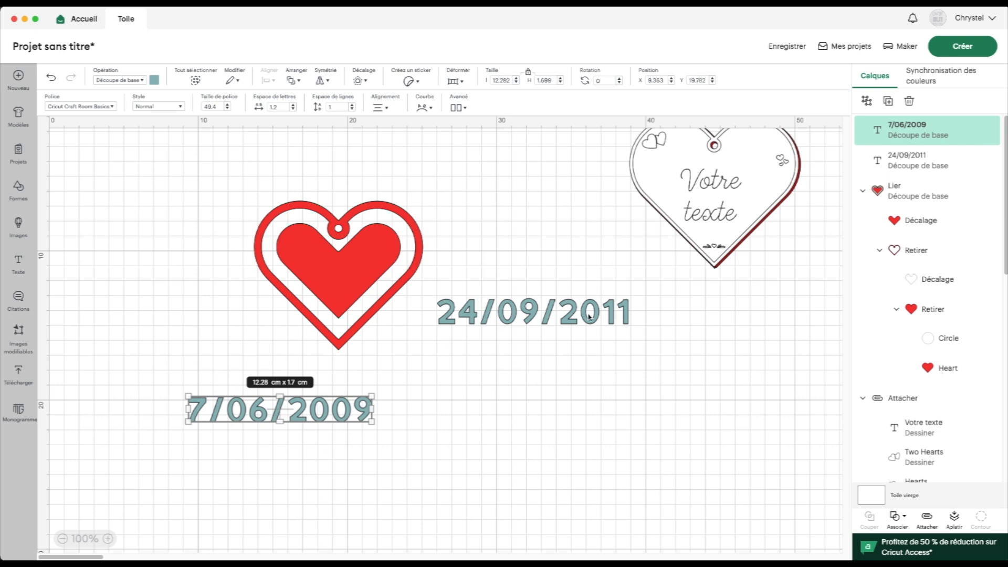
drag(589, 316, 277, 349)
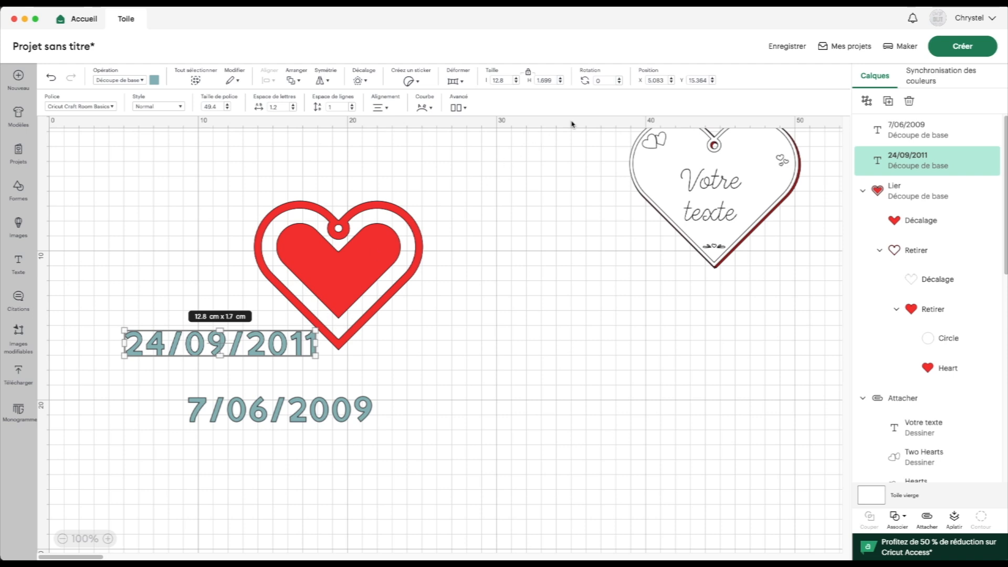
Set the 2011 date's rotation to 45° and move the 2009 date to the right of the heart's tip
click(604, 80)
key(Return)
click(168, 344)
drag(226, 411, 402, 358)
Move the rotated 2011 date into the gap along the heart's lower-left side and shrink it to about 8.18 cm long
drag(244, 377, 290, 287)
drag(208, 177, 246, 216)
scroll(237, 211, down, 1)
scroll(247, 217, down, 1)
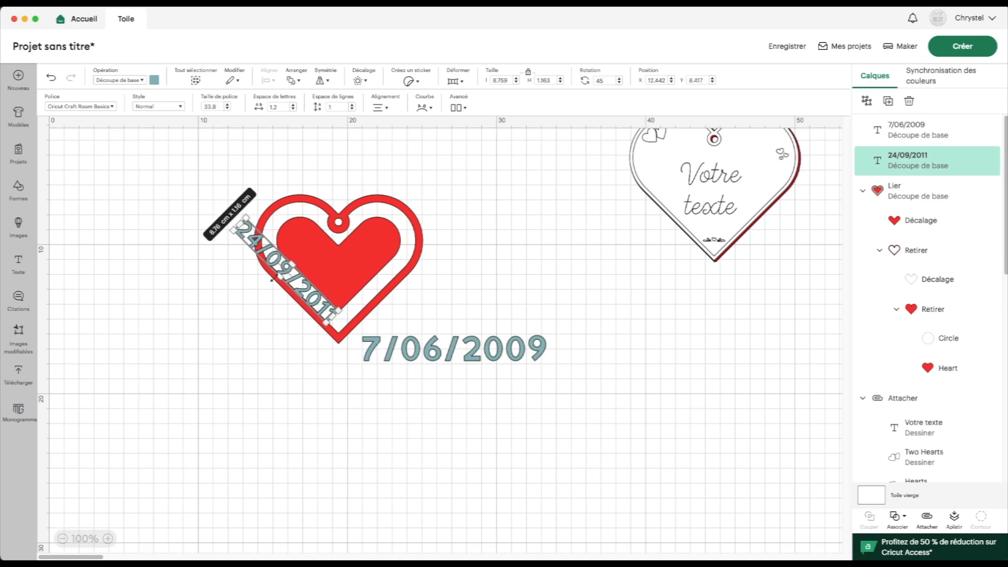
scroll(272, 279, up, 1)
click(108, 538)
click(108, 539)
click(108, 538)
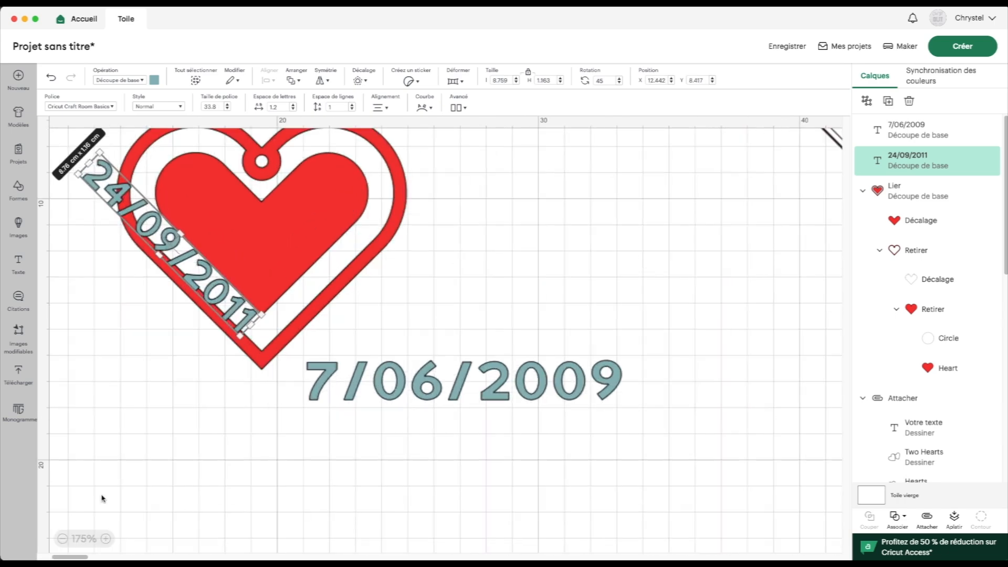
scroll(99, 382, up, 4)
scroll(98, 382, left, 1)
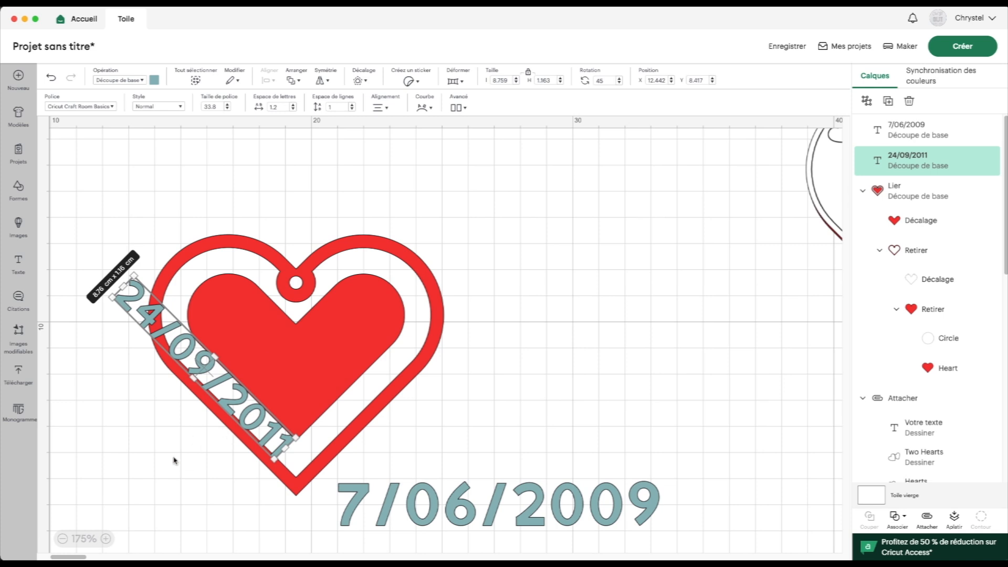
mouse_move(126, 302)
mouse_down()
mouse_move(135, 271)
mouse_move(141, 290)
mouse_up()
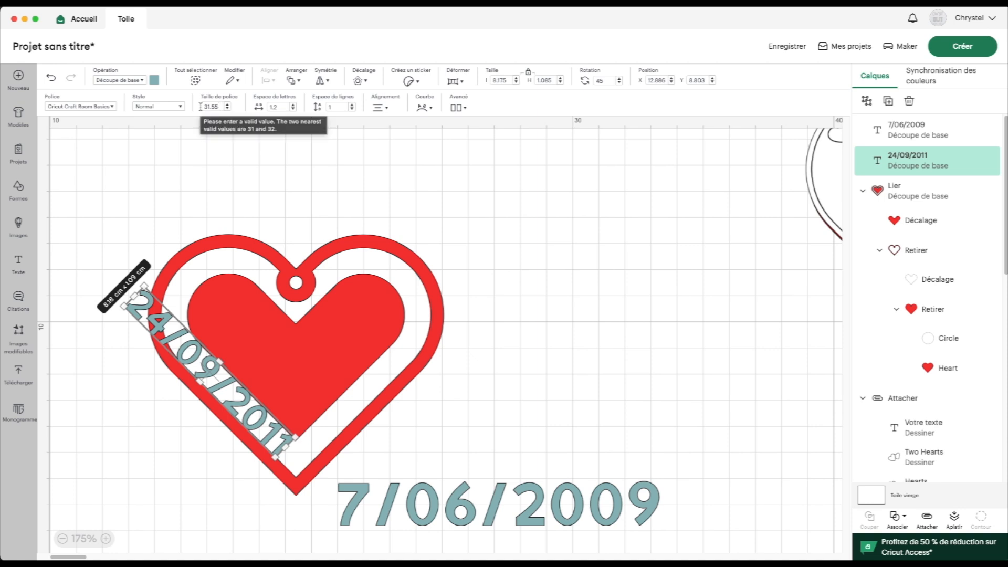
scroll(581, 461, up, 2)
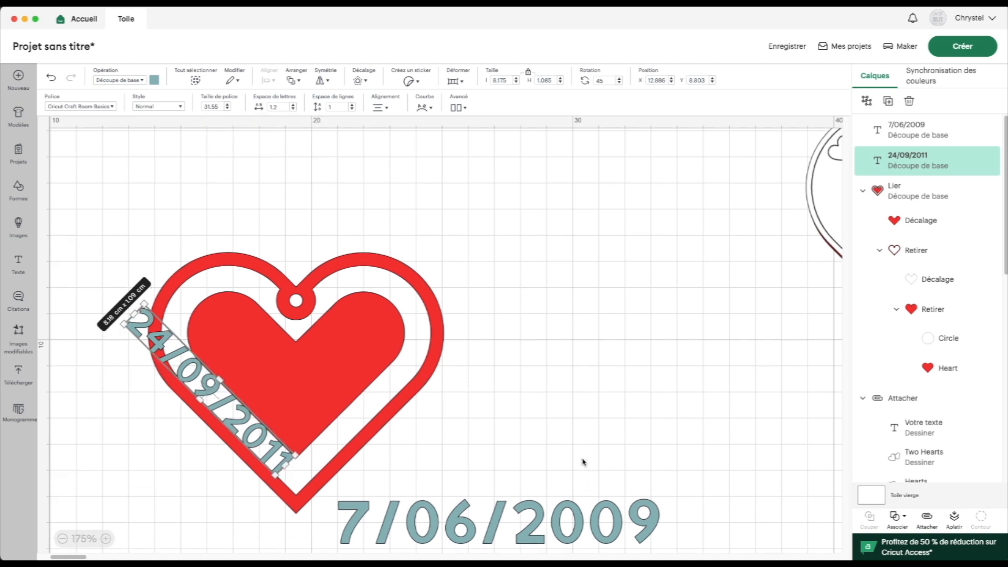
Set the 2009 date's font size to 31.55 to match the other date
click(636, 503)
drag(217, 107, 189, 107)
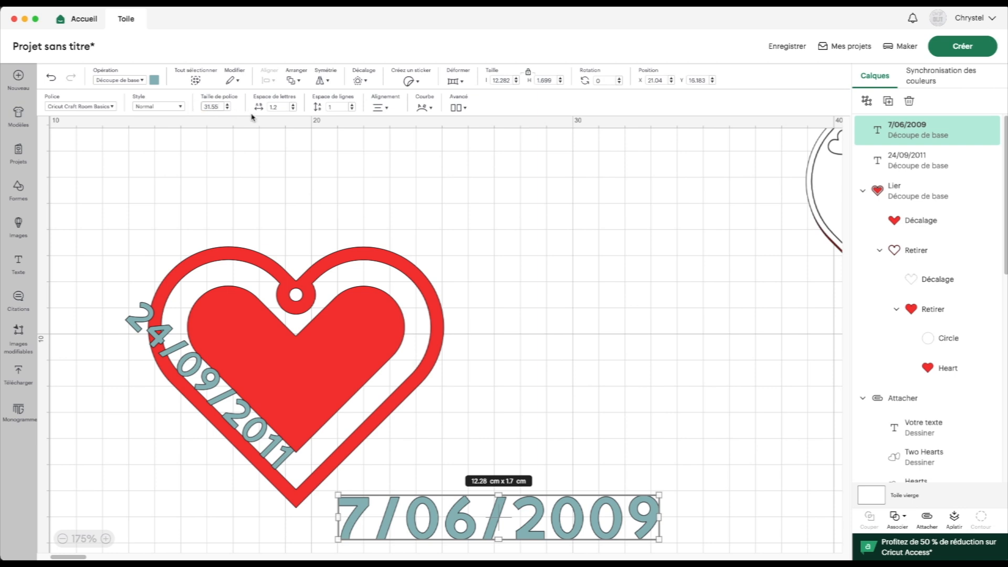
key(Return)
Fine-tune the 2011 date's position so it sits between the inner heart and the frame's lower-left edge
click(129, 322)
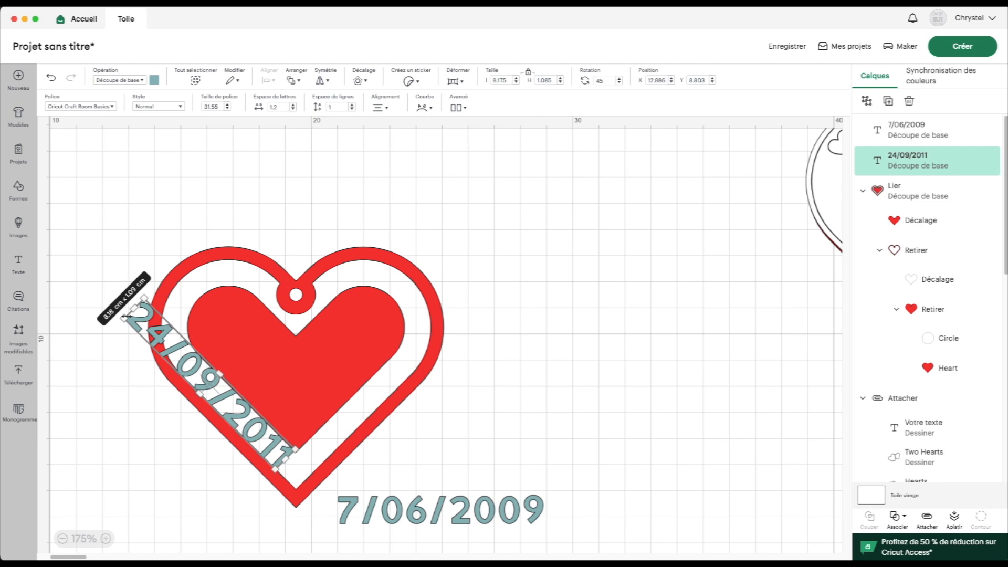
mouse_move(140, 323)
mouse_down()
mouse_move(159, 308)
mouse_move(136, 335)
mouse_up()
scroll(143, 323, up, 1)
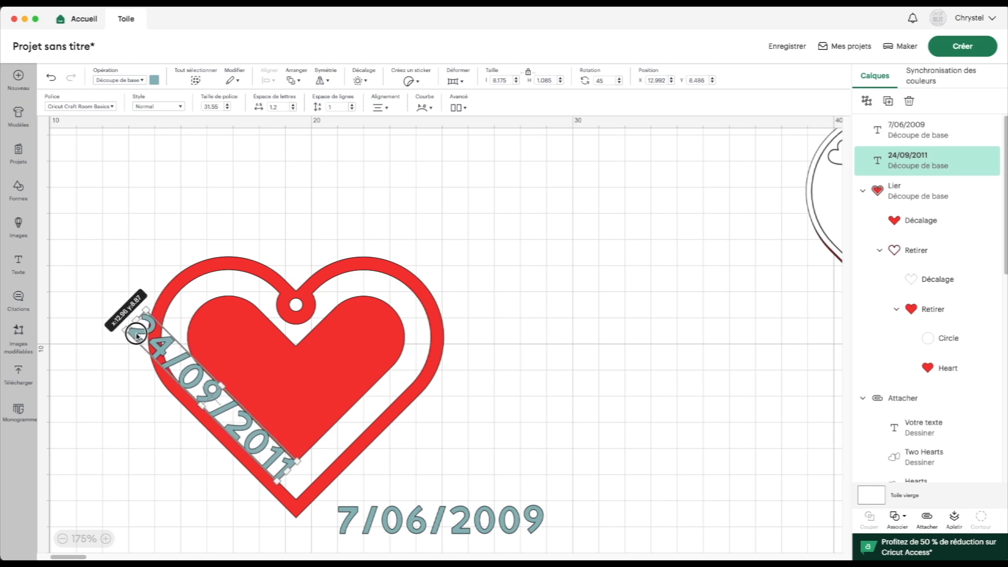
drag(136, 337, 136, 336)
click(146, 450)
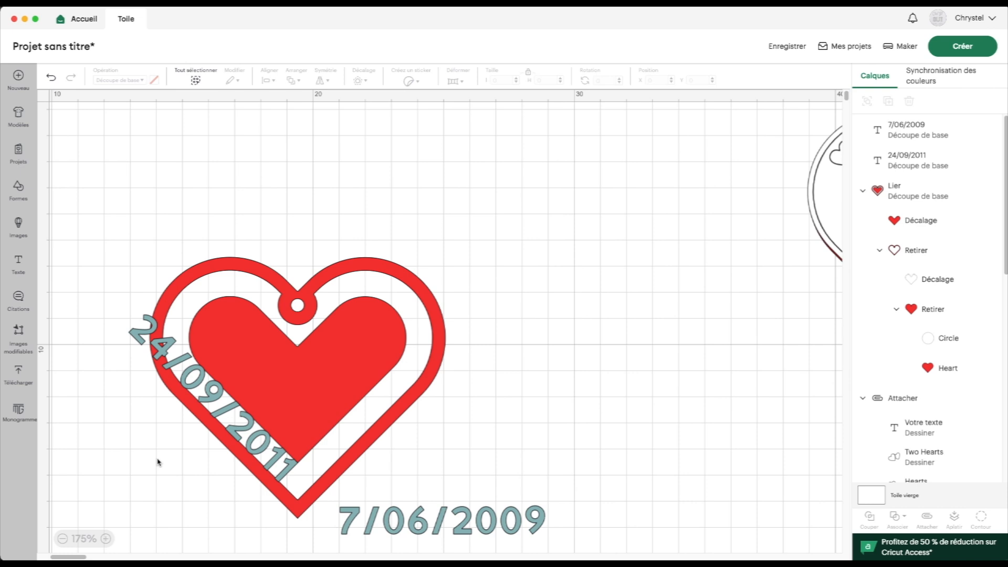
Ungroup the 2011 date into individual characters and delete the slash before the year
scroll(150, 456, up, 5)
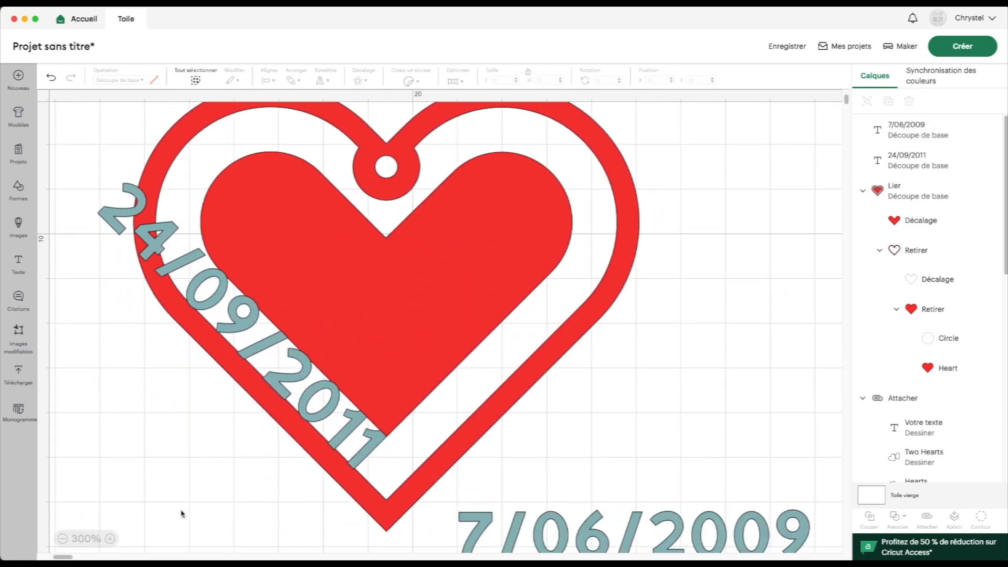
click(891, 162)
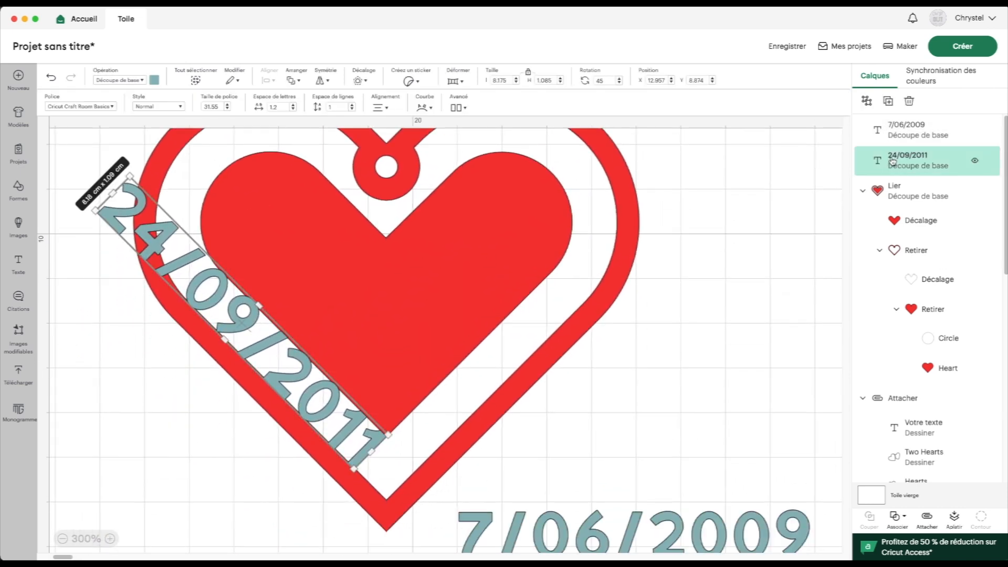
click(460, 108)
click(513, 128)
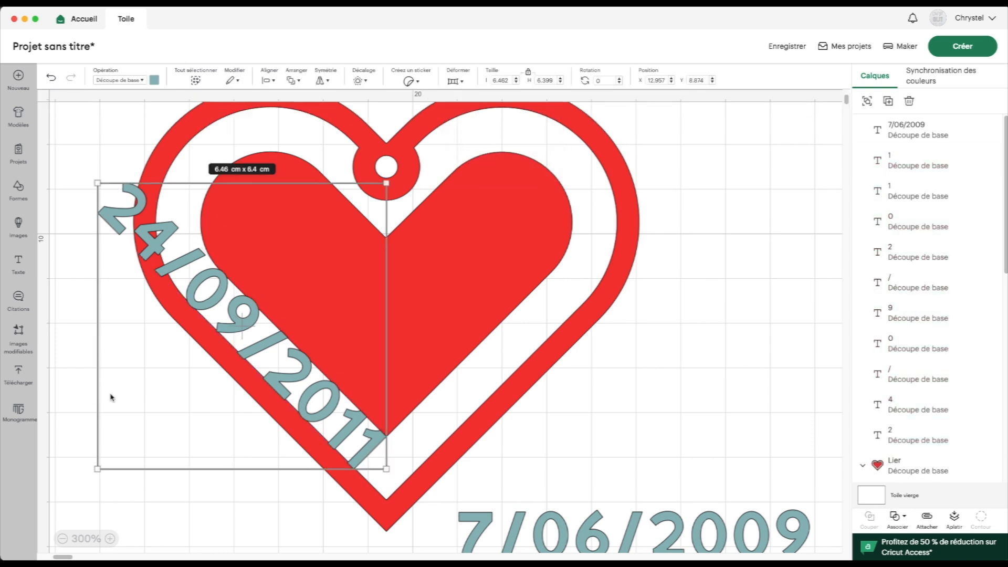
click(905, 286)
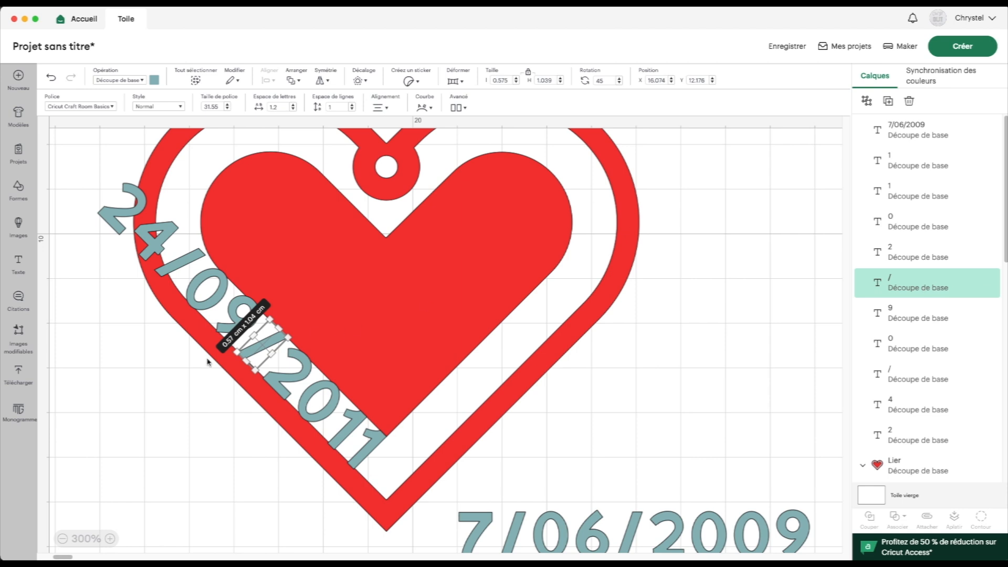
key(BackSpace)
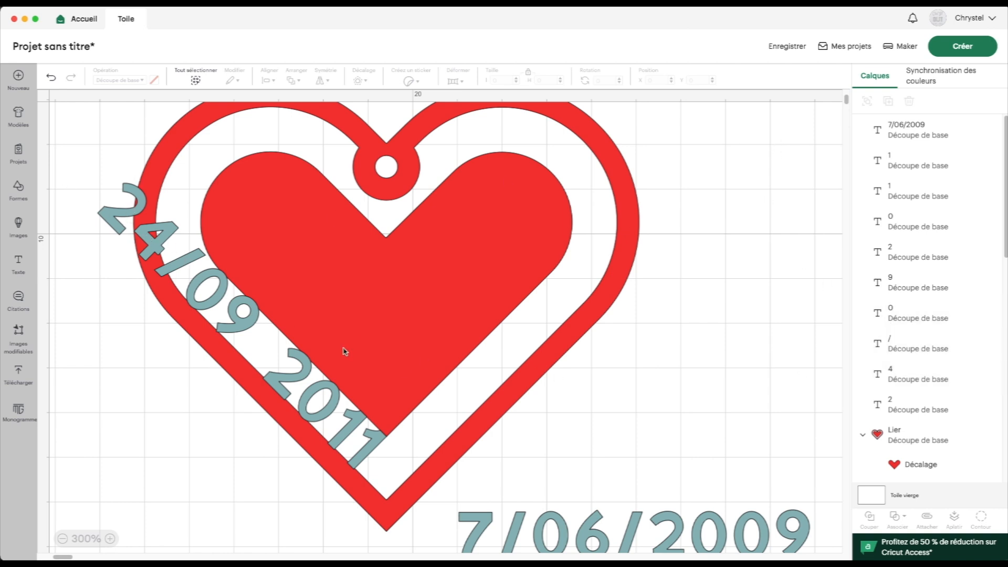
Rotate the 4 to 74.74° and the leading 2 to 106.35°, placing both along the frame's curved left gap
click(922, 379)
drag(166, 198, 179, 235)
scroll(112, 259, up, 3)
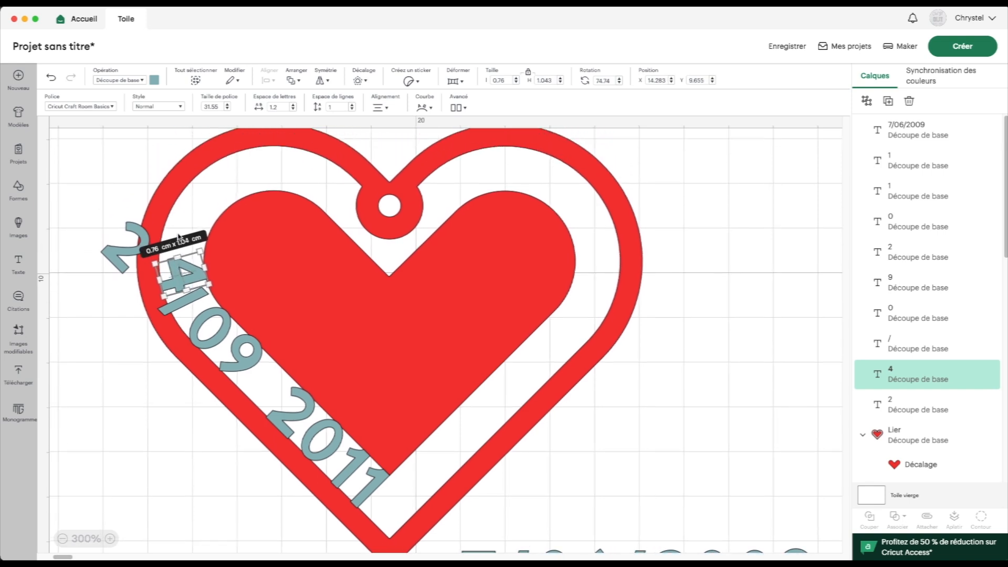
click(111, 259)
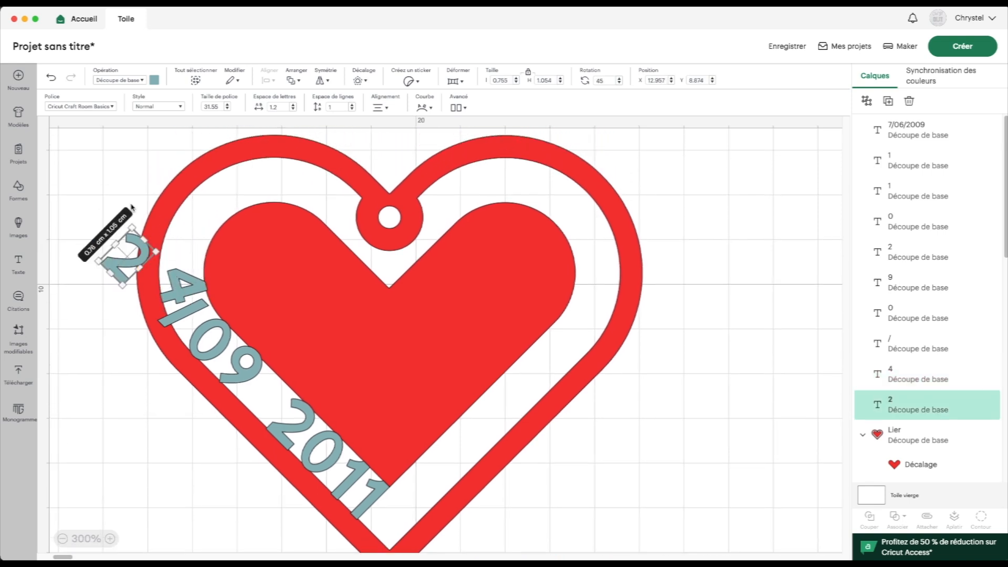
drag(167, 252, 186, 242)
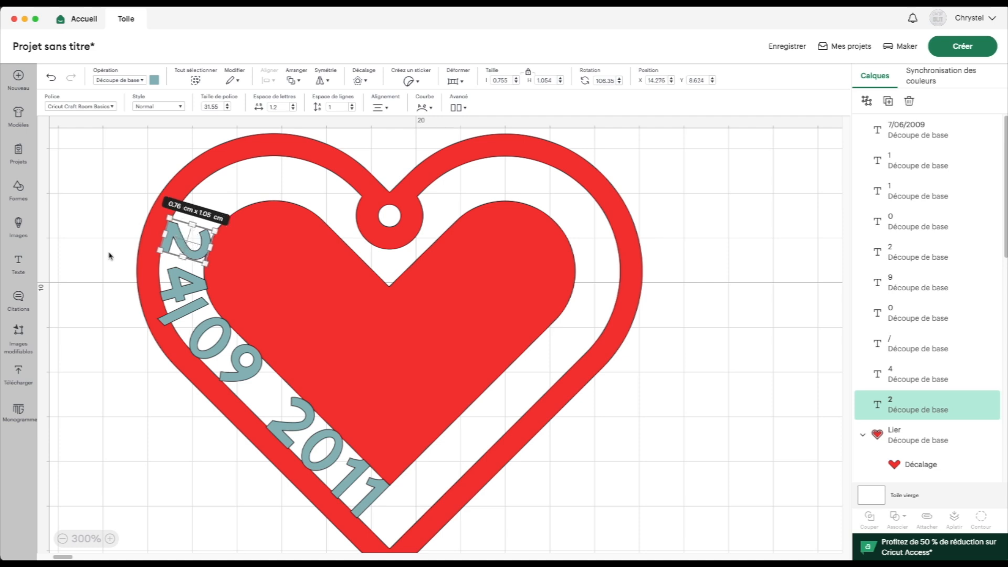
Try to shift the 4 and the leading 2 slightly within the curved gap, and undo each move
click(178, 287)
shift+click(178, 284)
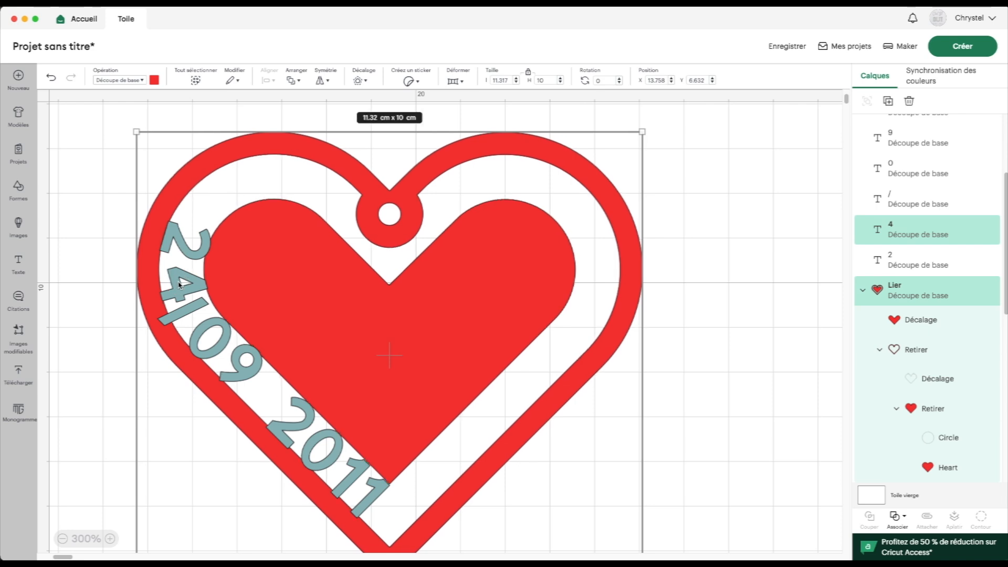
click(51, 78)
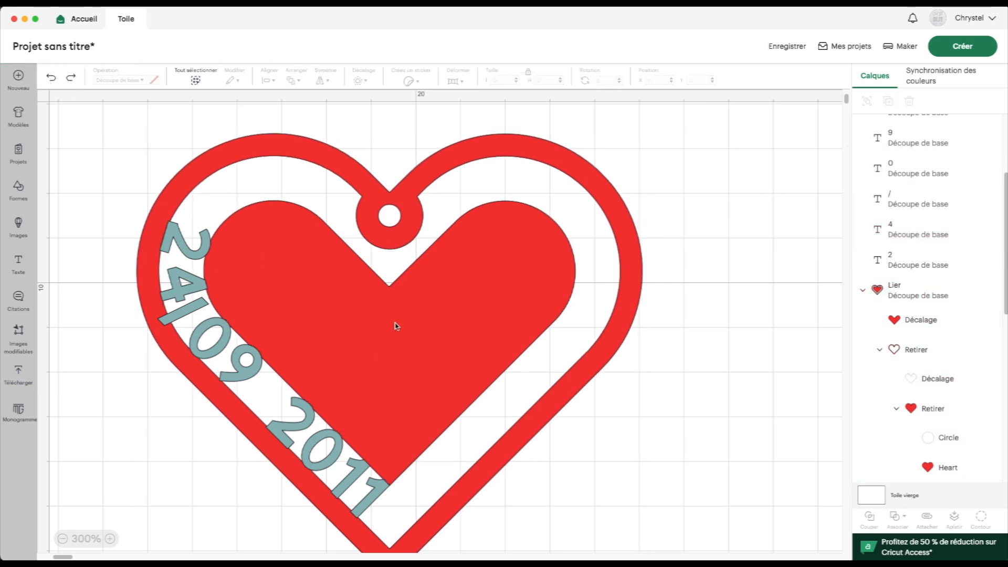
click(897, 231)
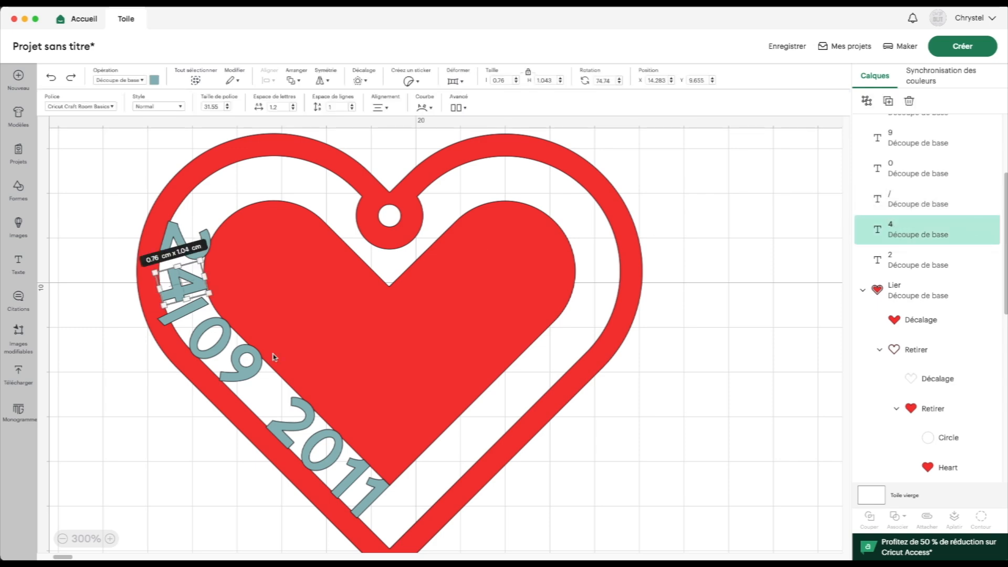
click(109, 538)
click(110, 538)
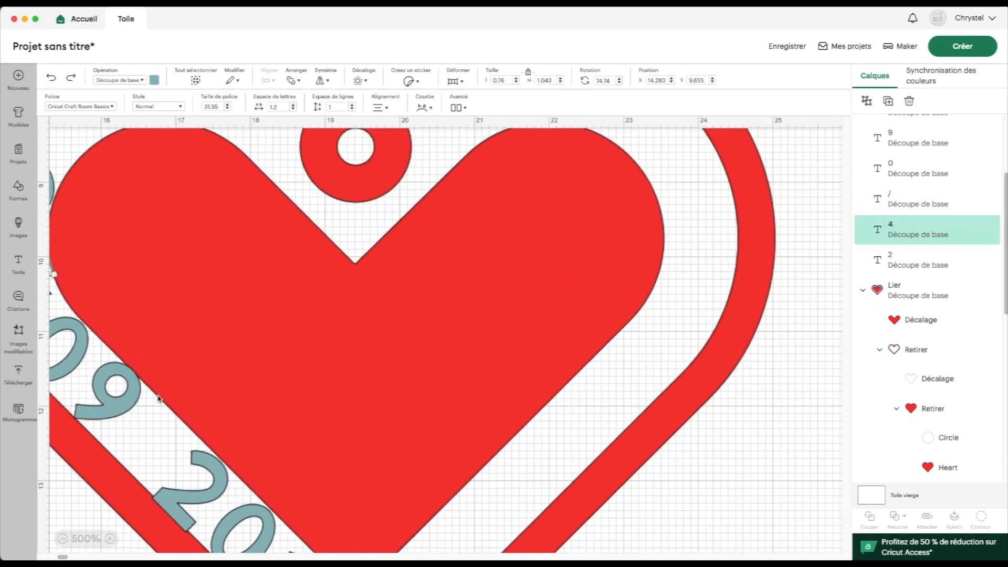
scroll(159, 399, up, 4)
scroll(158, 399, left, 3)
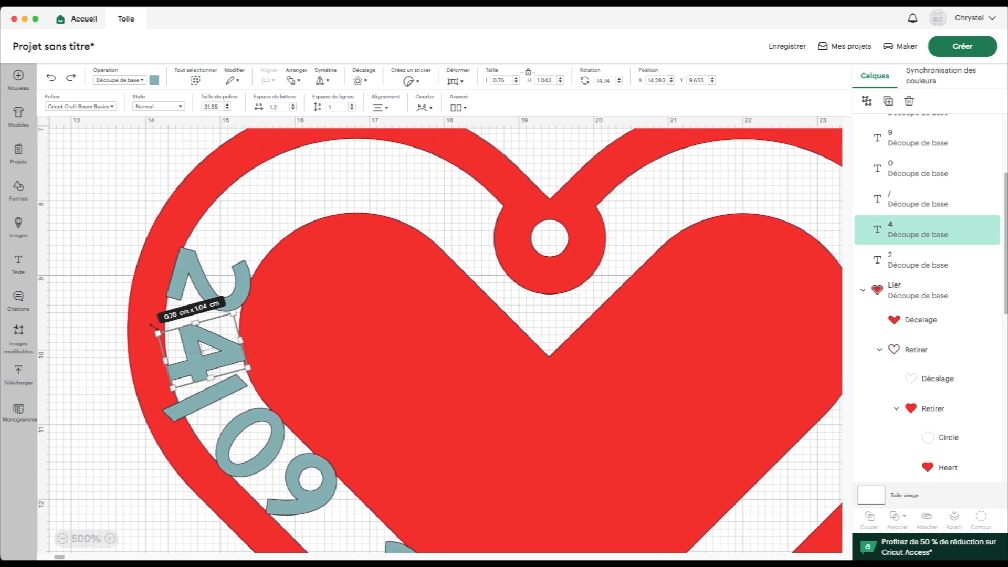
shift+click(201, 353)
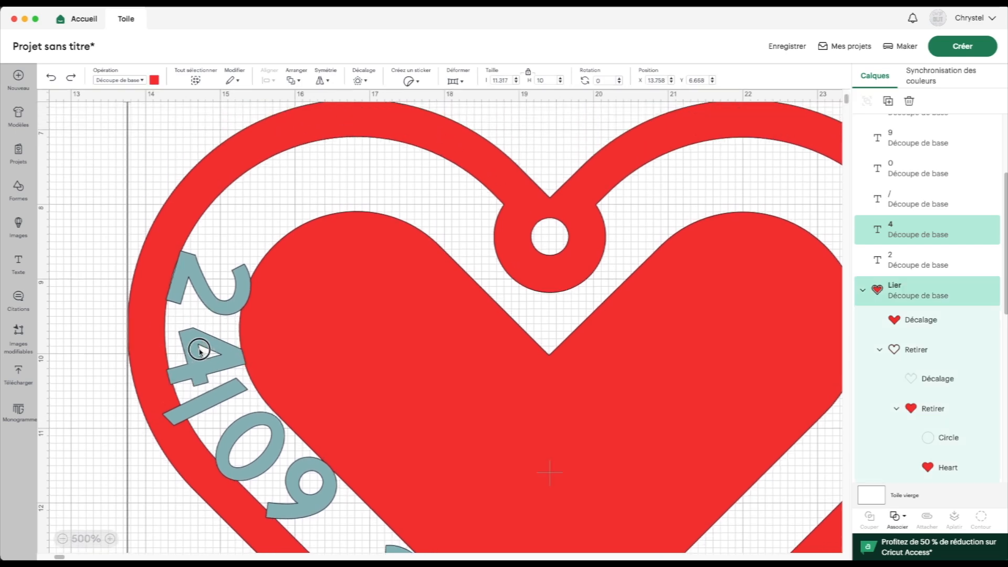
click(48, 79)
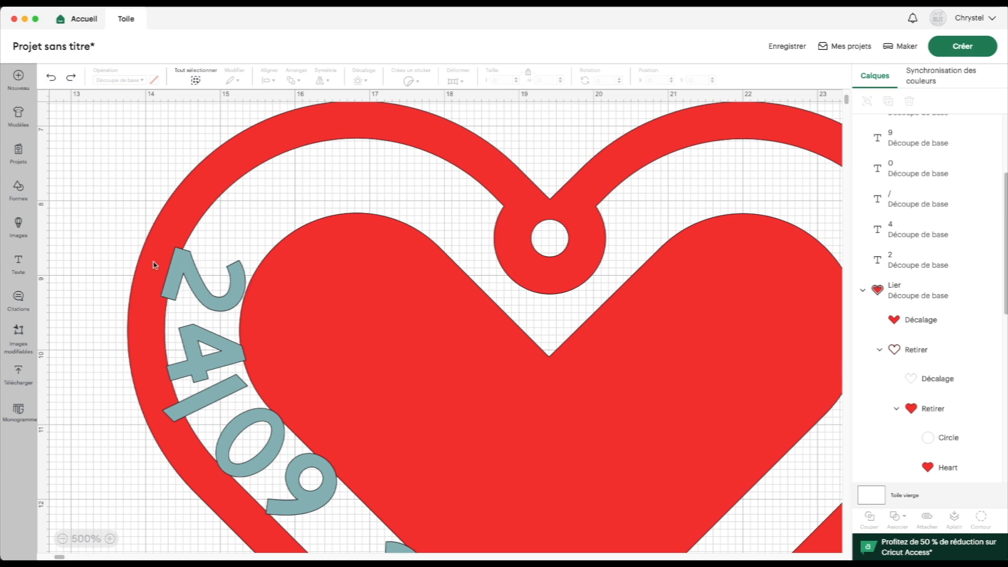
click(49, 79)
scroll(149, 280, down, 5)
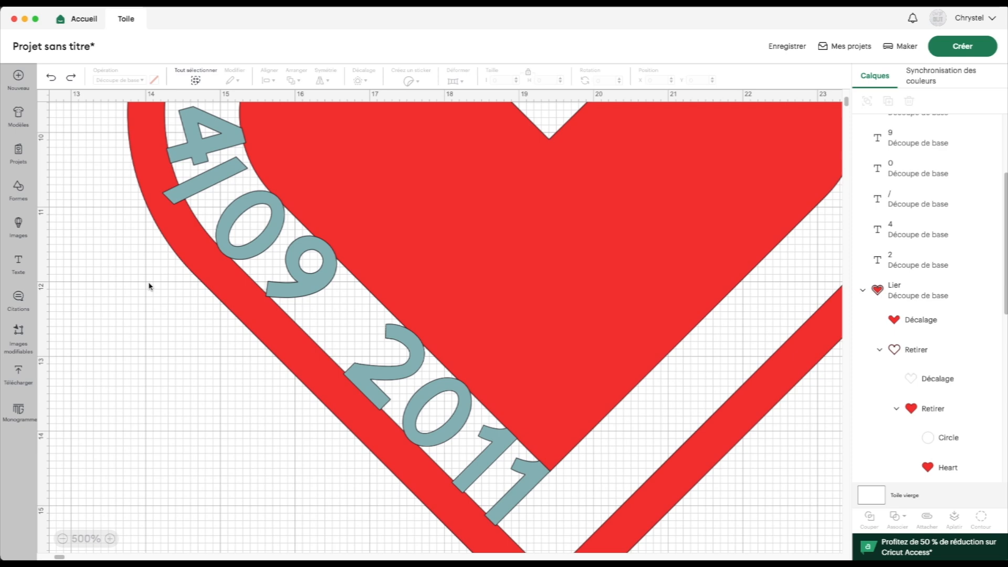
scroll(149, 286, up, 5)
click(209, 402)
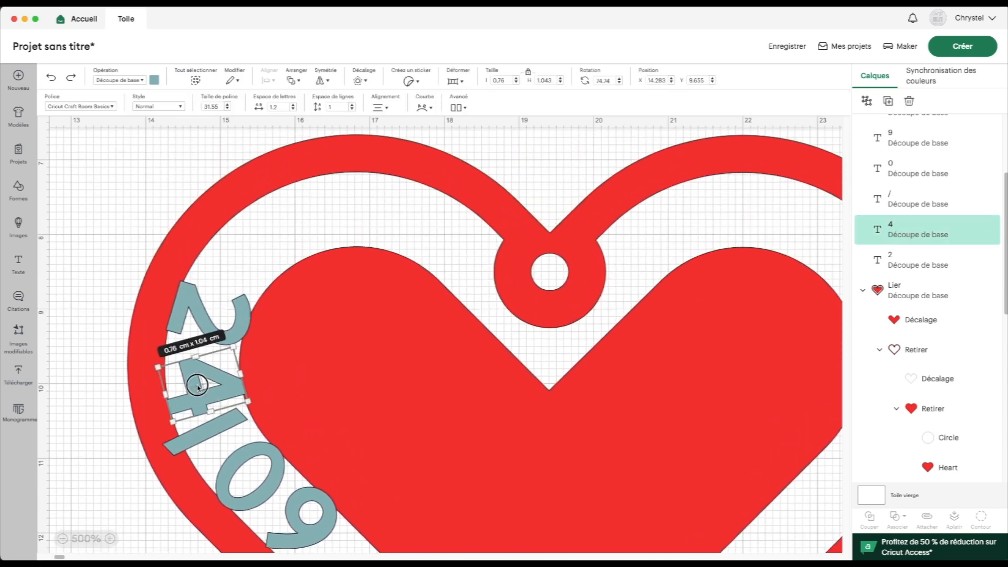
drag(198, 388, 193, 386)
click(50, 80)
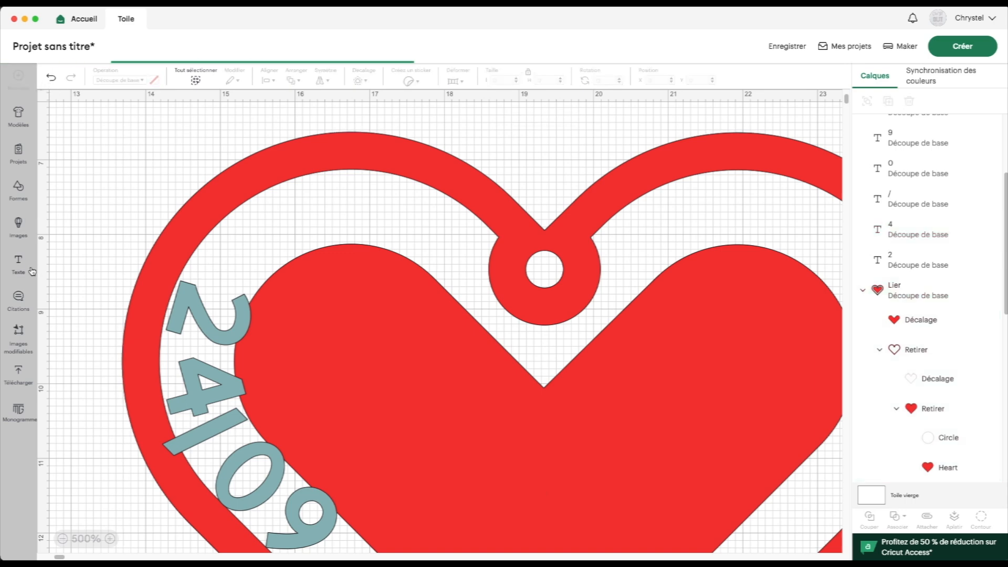
Move the 4 out over the frame's left edge, return it to the curved gap, and rotate it to 76.41°
click(923, 237)
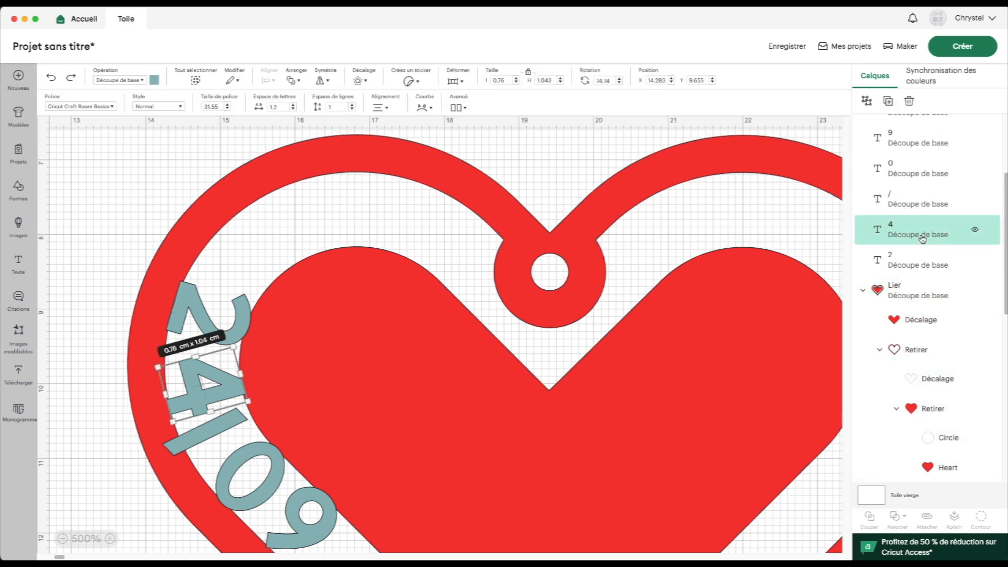
key(Left)
key(Left)
key(Left)
key(Left)
key(Left)
key(Left)
key(Left)
key(Left)
key(Left)
key(Left)
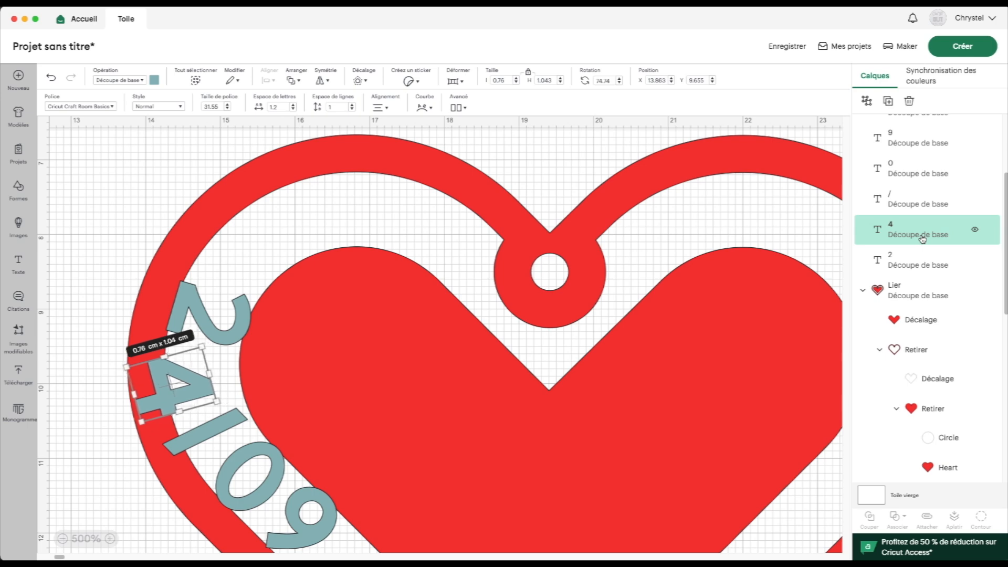
key(Left)
key(Left)
key(Left)
key(Left)
key(Left)
key(Left)
key(Left)
key(Left)
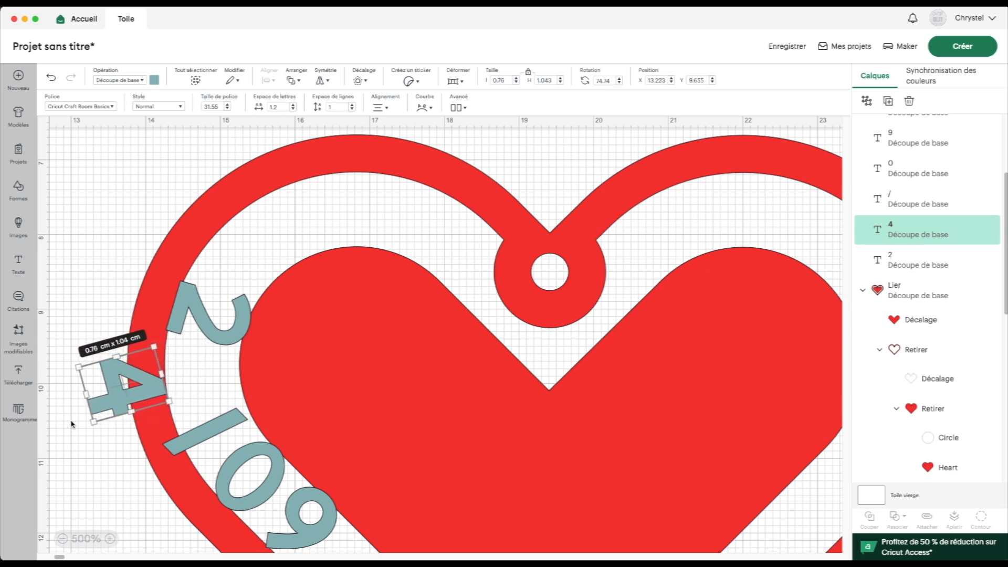
drag(96, 407, 167, 394)
drag(253, 392, 254, 400)
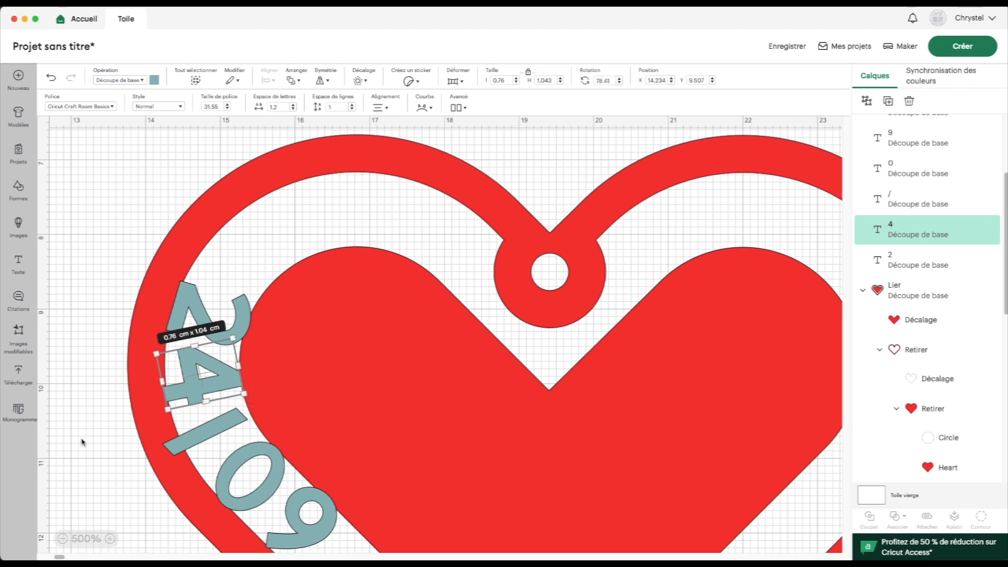
Delete the remaining slash between 24 and 09 in the 2011 date
click(86, 539)
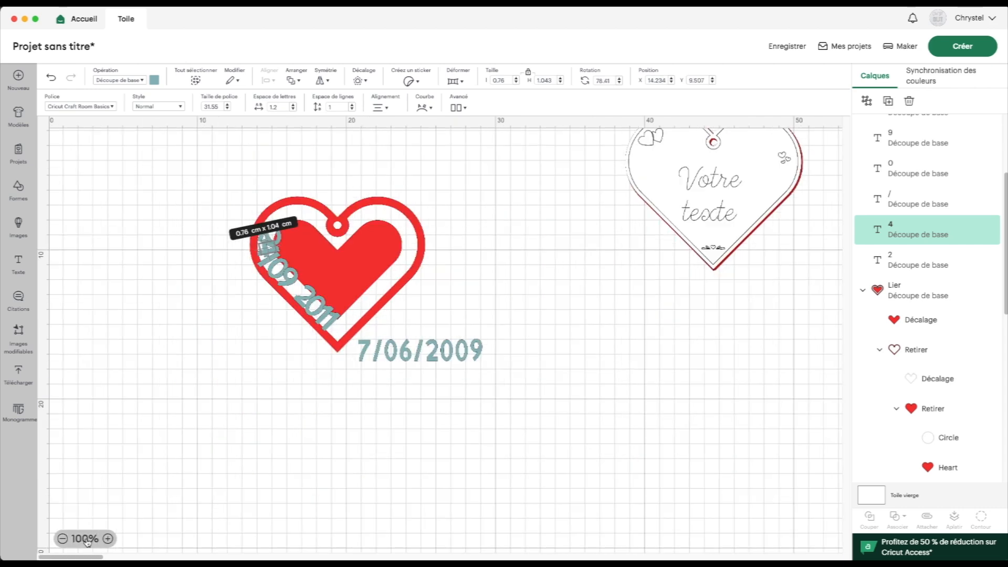
click(206, 325)
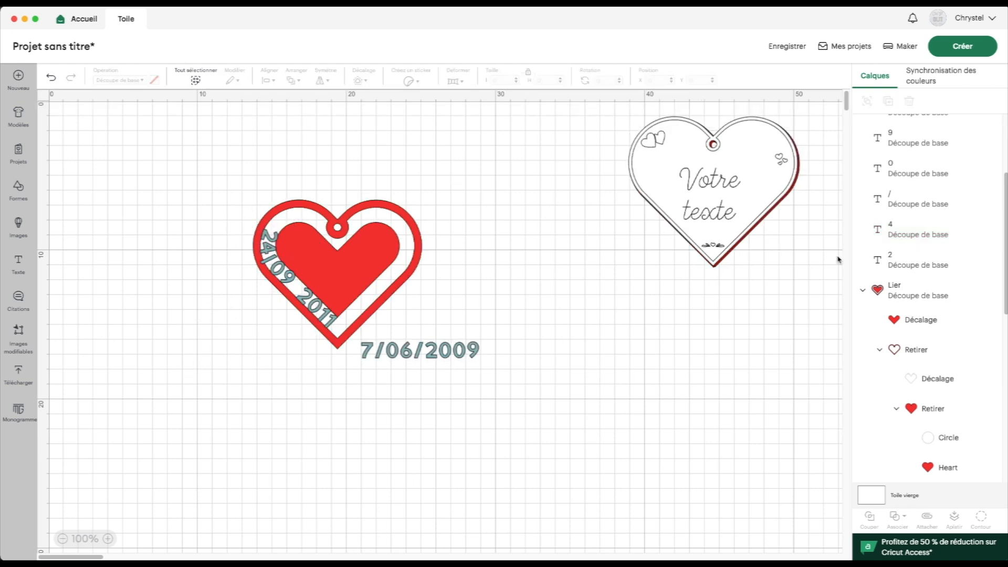
click(911, 205)
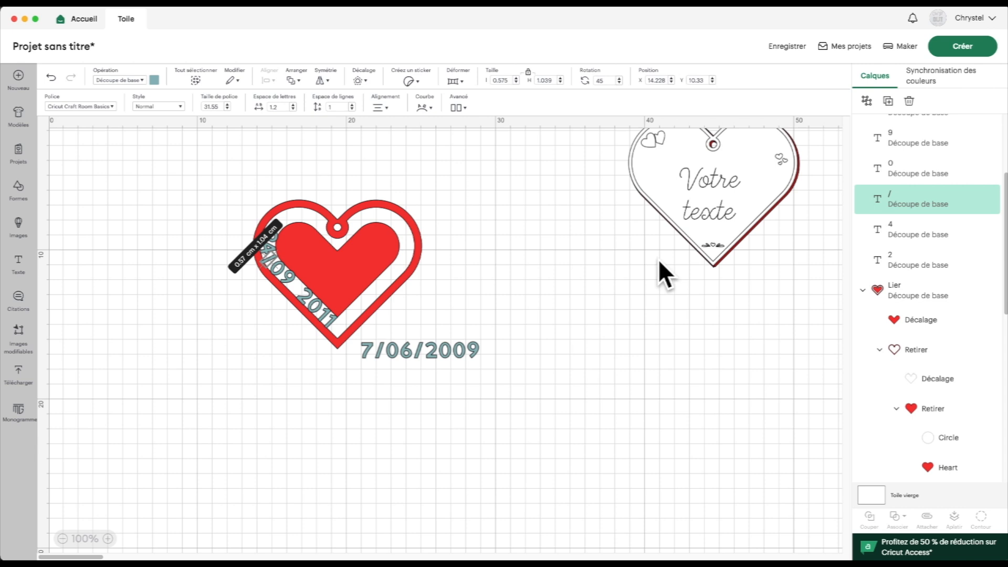
key(Delete)
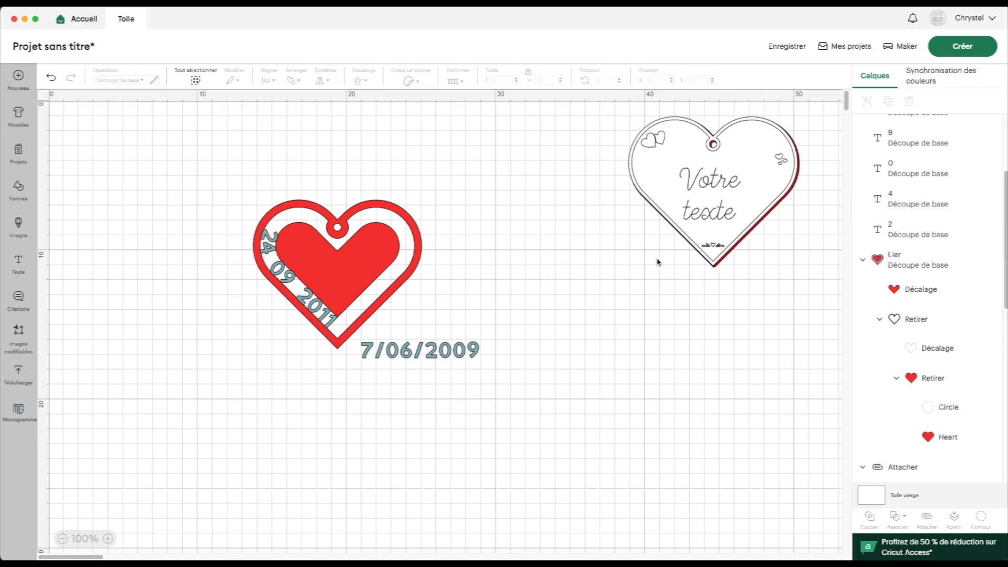
Unite all the 2011 date's digits with the red heart-in-frame shape using Lier
drag(192, 166, 338, 344)
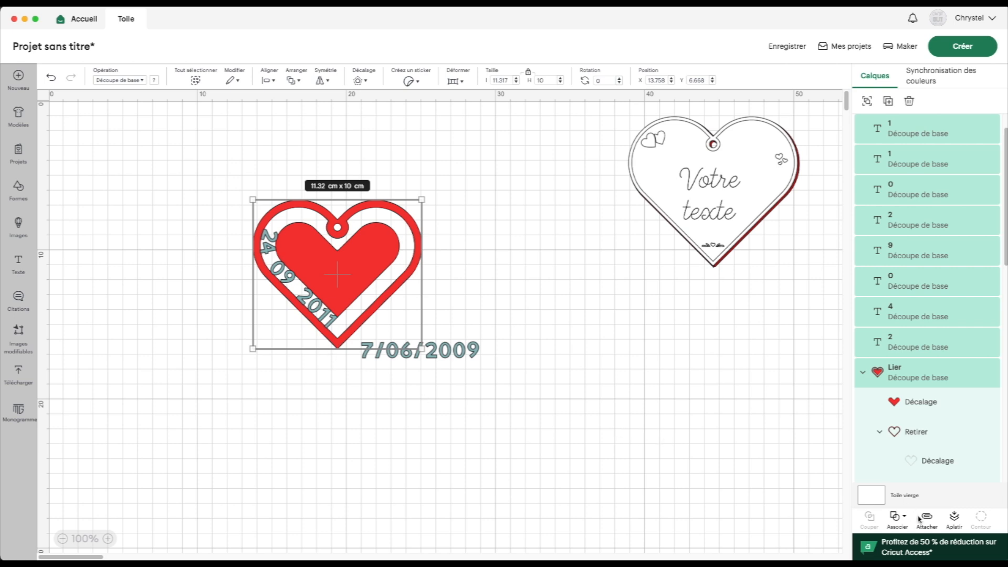
click(896, 517)
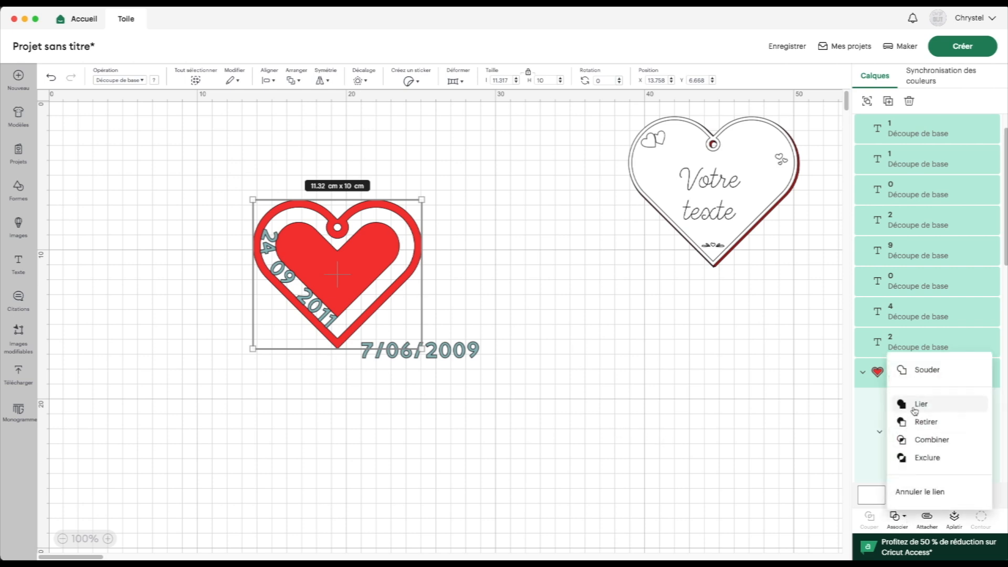
click(915, 406)
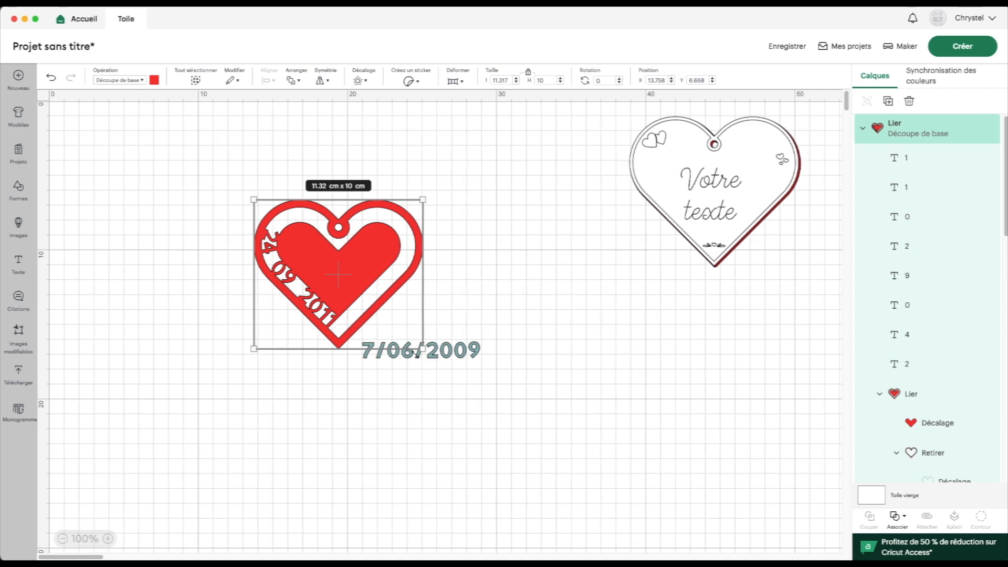
Examine how the leading 2 and the 4 join the frame and the inner heart
click(108, 538)
click(109, 539)
click(109, 539)
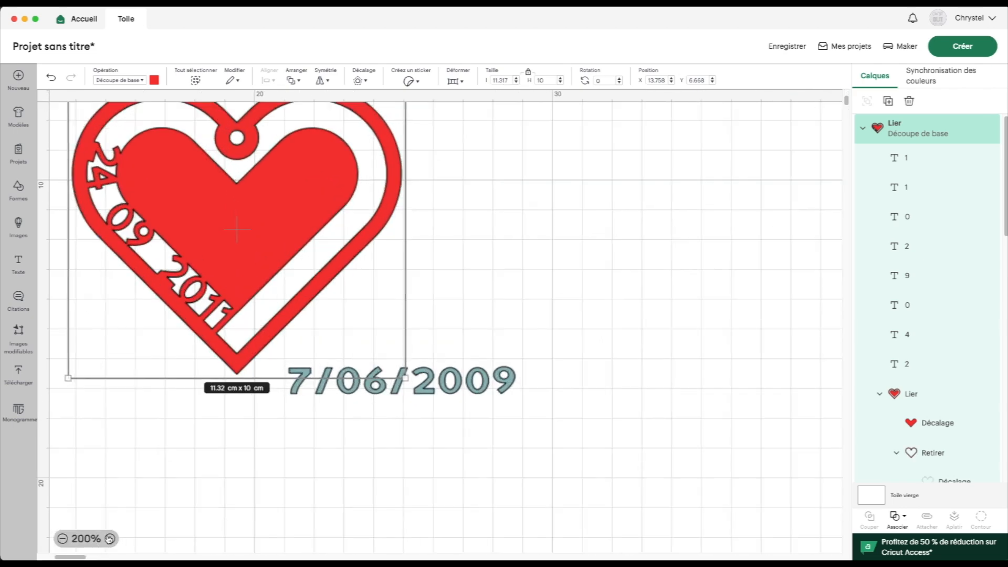
scroll(95, 408, up, 4)
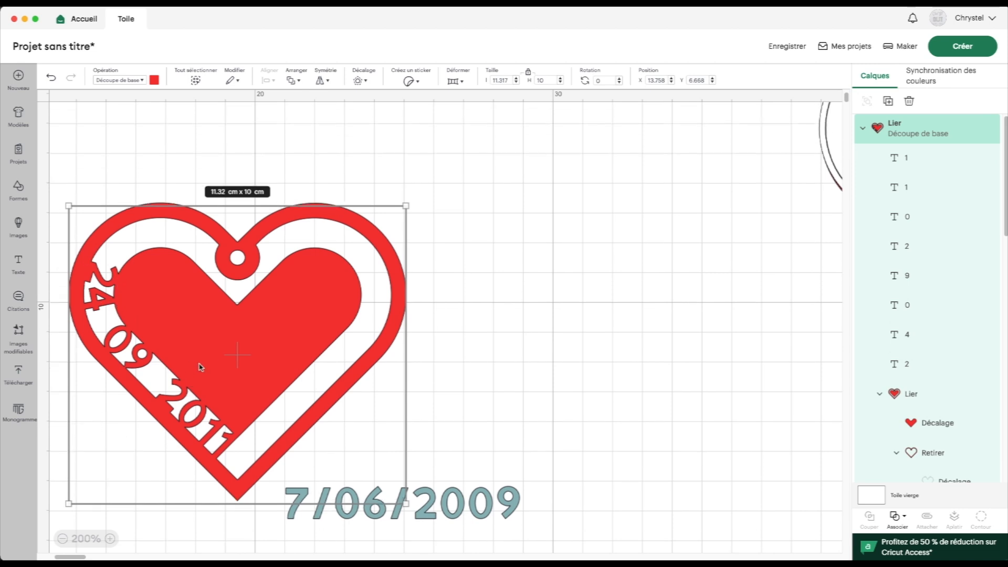
scroll(205, 365, left, 4)
scroll(205, 365, up, 2)
click(109, 539)
click(110, 539)
click(110, 539)
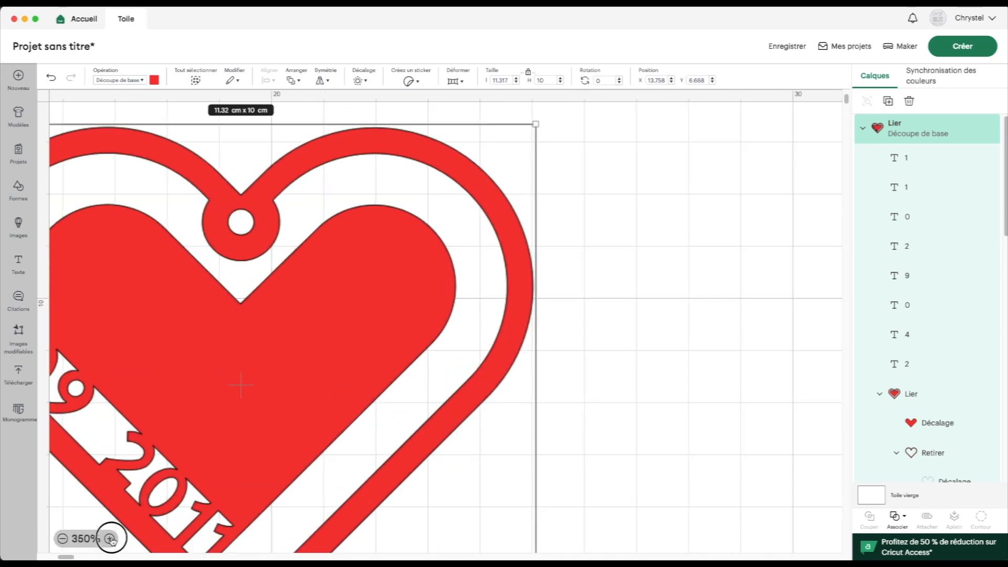
click(110, 539)
click(110, 539)
scroll(120, 423, left, 6)
scroll(120, 424, down, 2)
scroll(119, 424, up, 4)
click(110, 538)
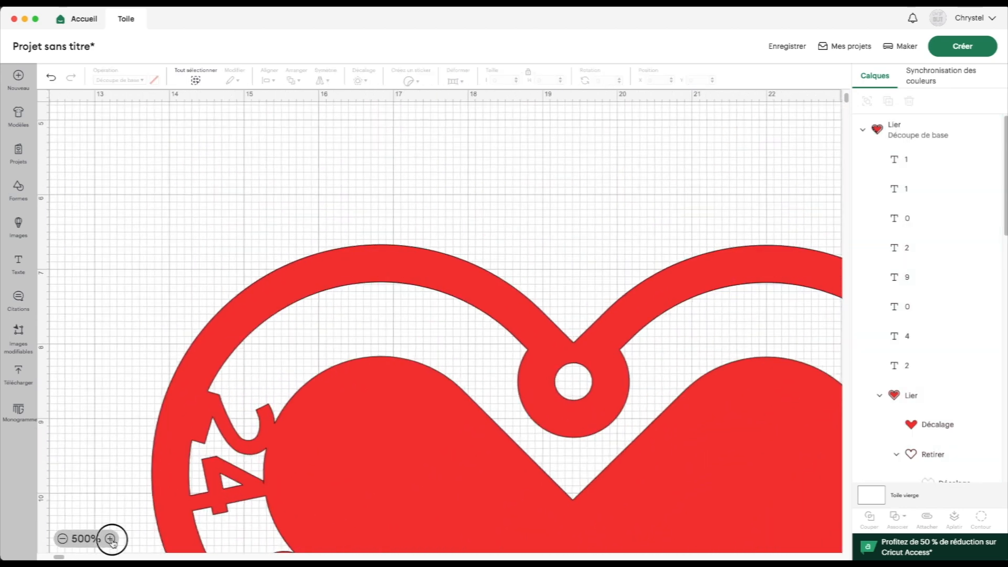
click(109, 538)
click(109, 539)
click(109, 538)
scroll(255, 504, down, 4)
scroll(256, 504, right, 1)
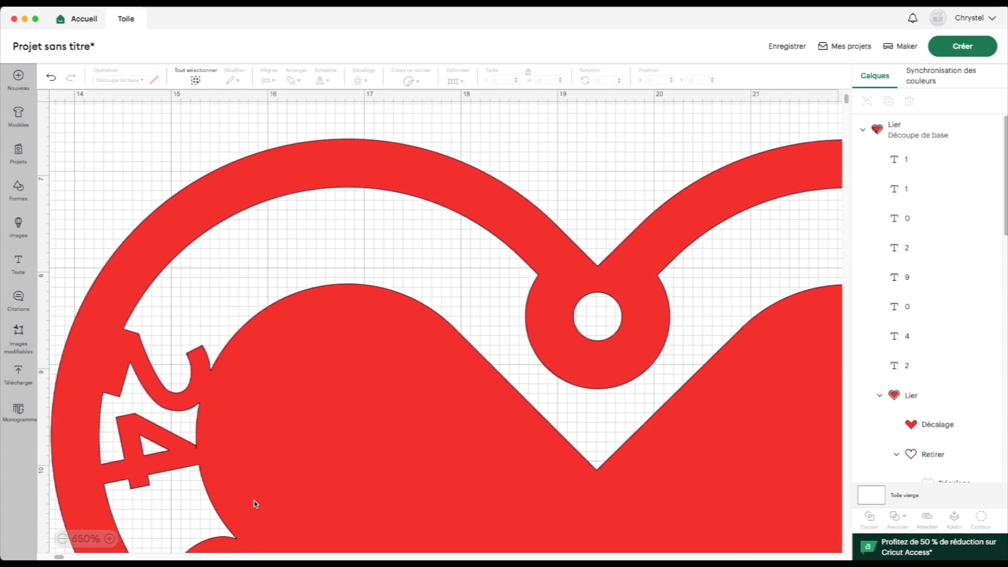
Reposition the 4 within the united shape at X 14.24 so it bridges the frame and the inner heart
click(911, 336)
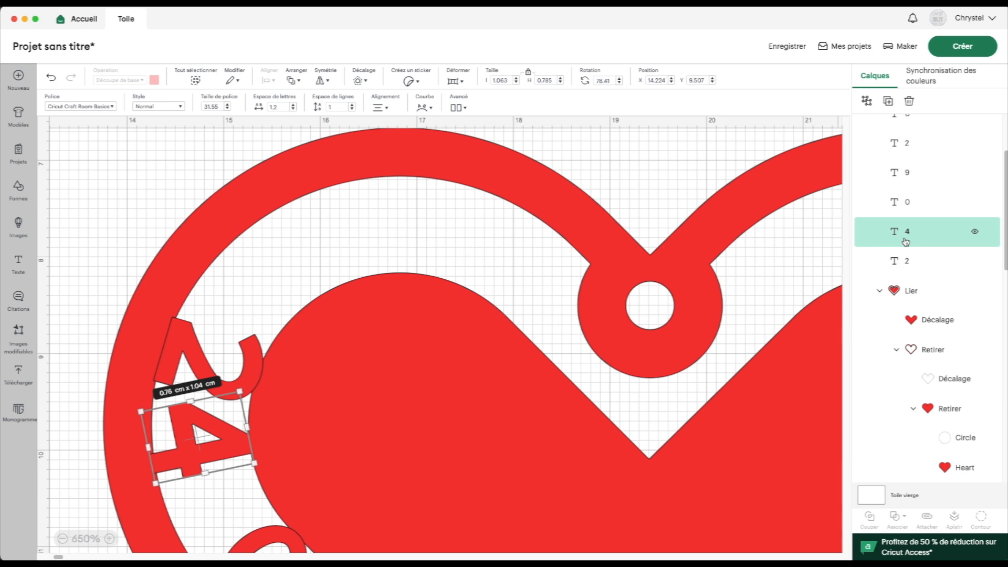
key(Left)
key(Left)
key(Left)
key(Left)
key(Left)
key(Left)
key(Left)
key(Left)
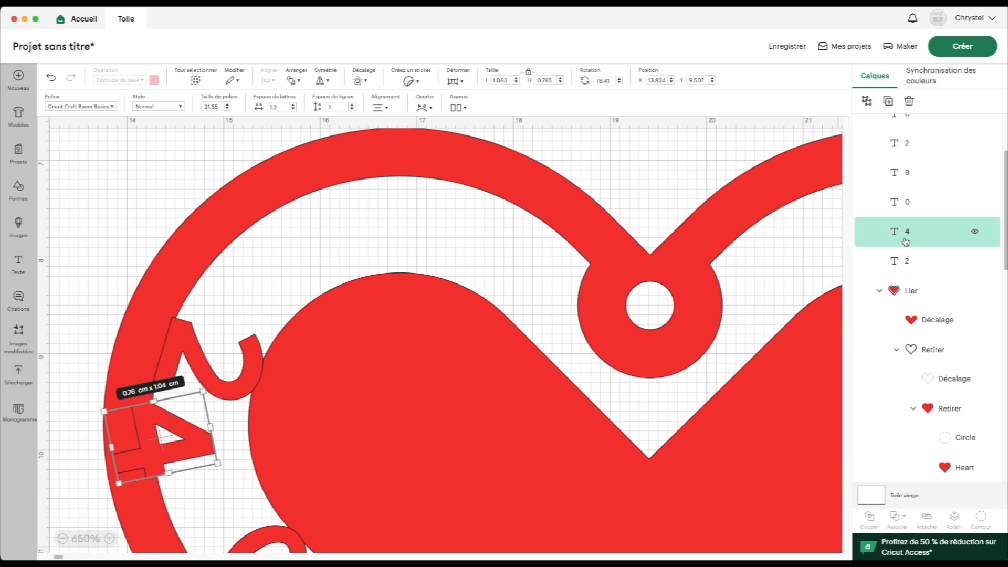
key(Left)
key(Left)
key(Left)
key(Left)
key(Left)
key(Left)
key(Left)
key(Left)
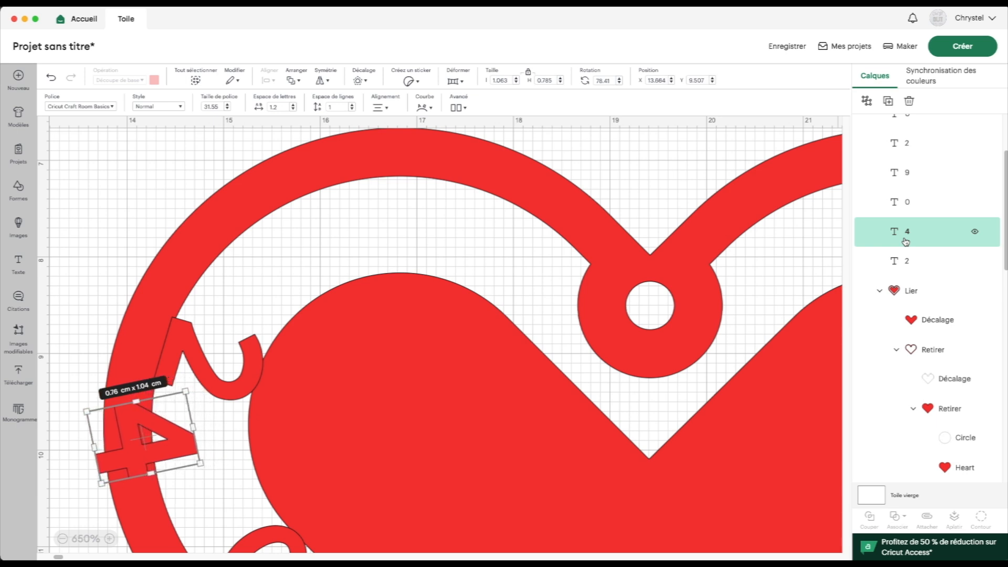
key(Left)
key(Left)
key(Left)
key(Left)
key(Left)
key(Left)
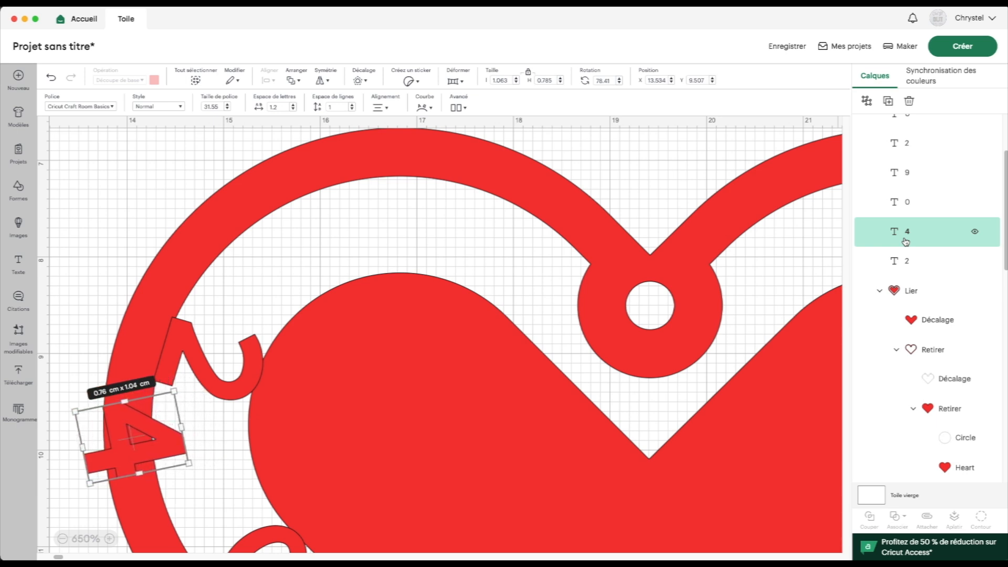
key(Left)
key(Left)
key(Left)
key(Left)
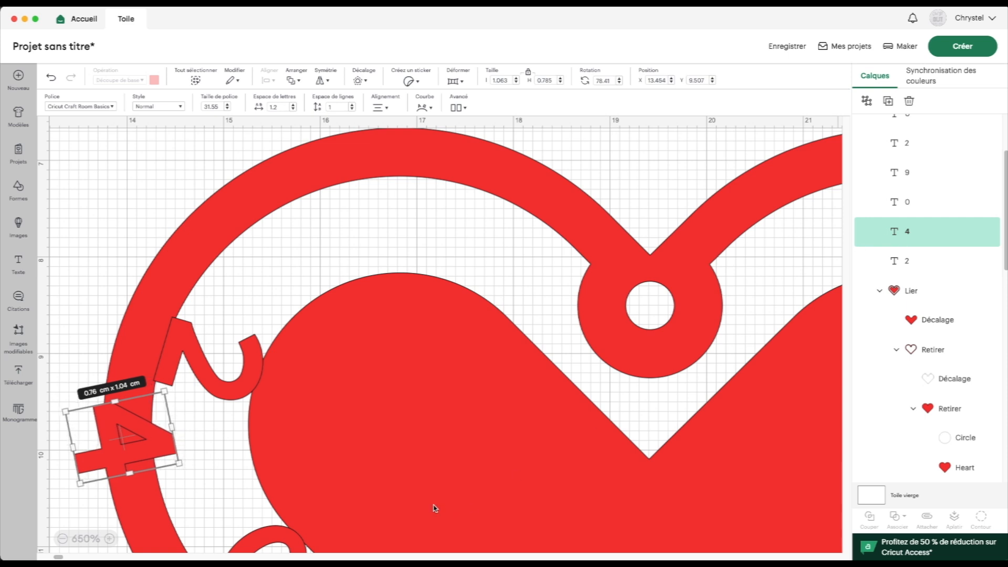
drag(82, 464, 158, 462)
key(Right)
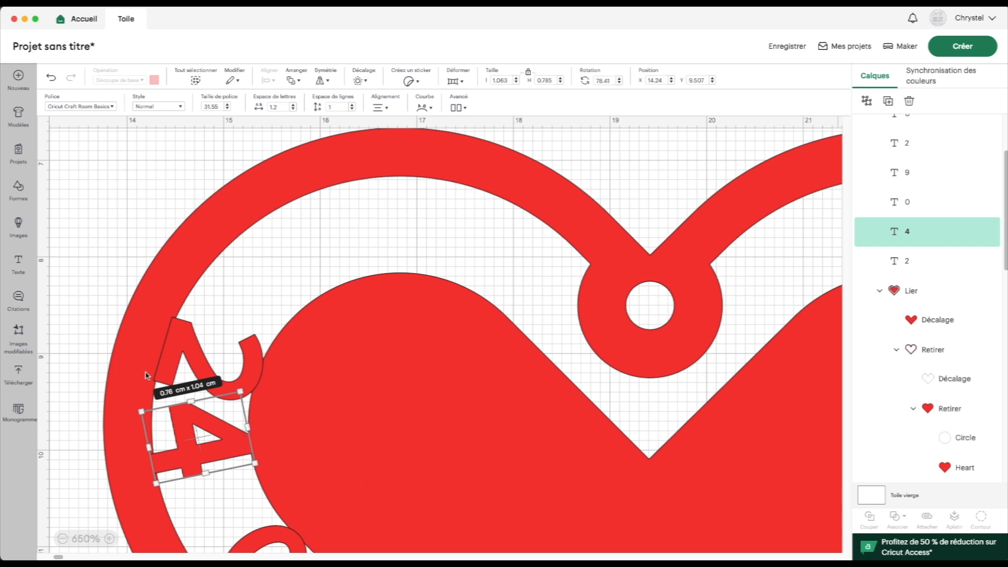
click(92, 315)
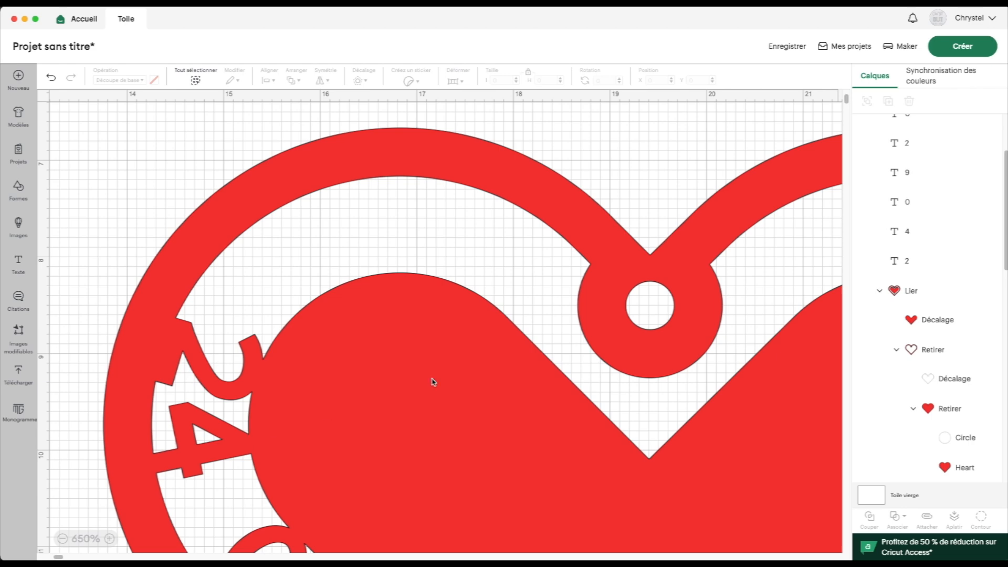
Rotate the separate 2009 date by -45°
scroll(931, 186, up, 3)
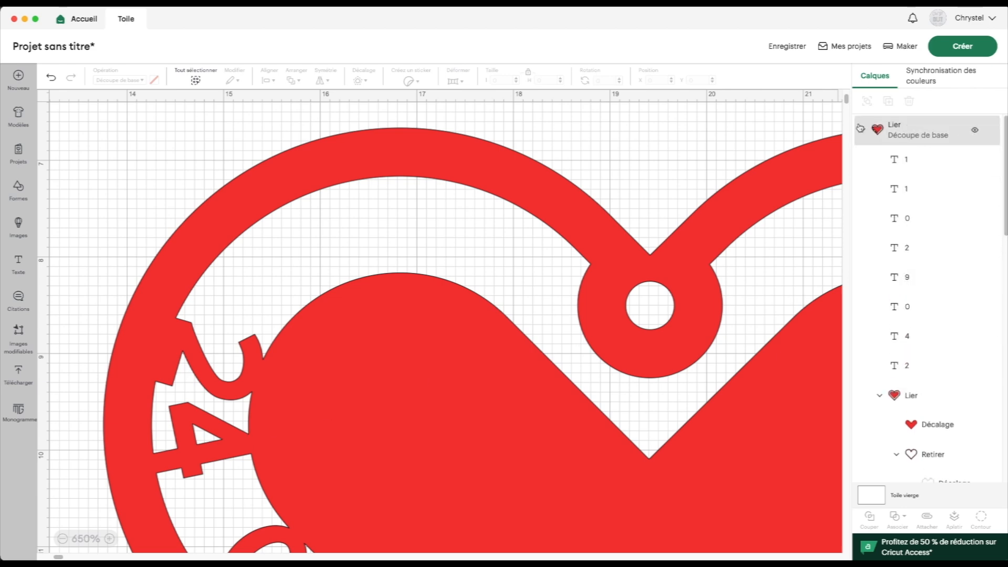
click(62, 539)
click(62, 538)
click(62, 538)
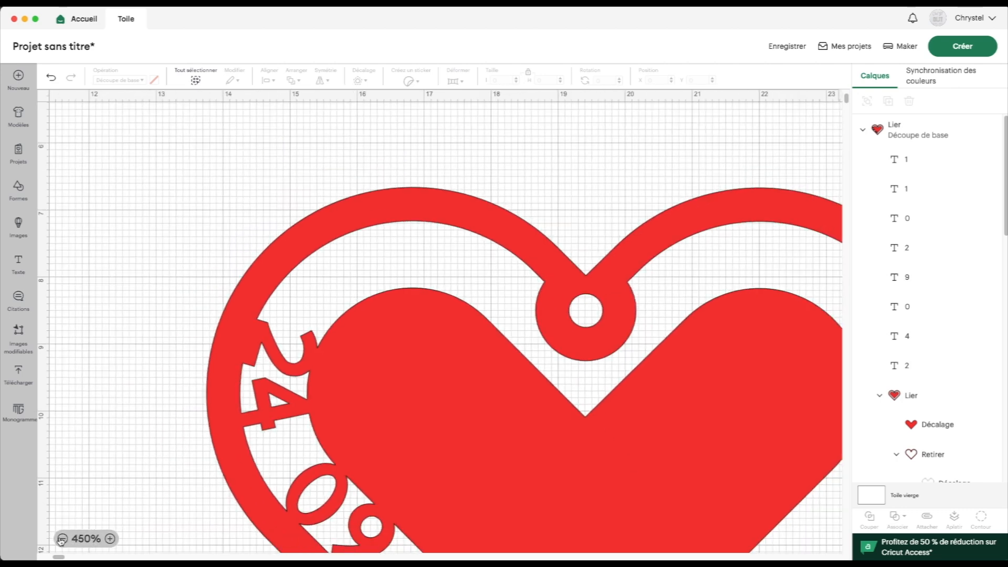
click(62, 539)
scroll(582, 497, right, 5)
scroll(582, 497, down, 5)
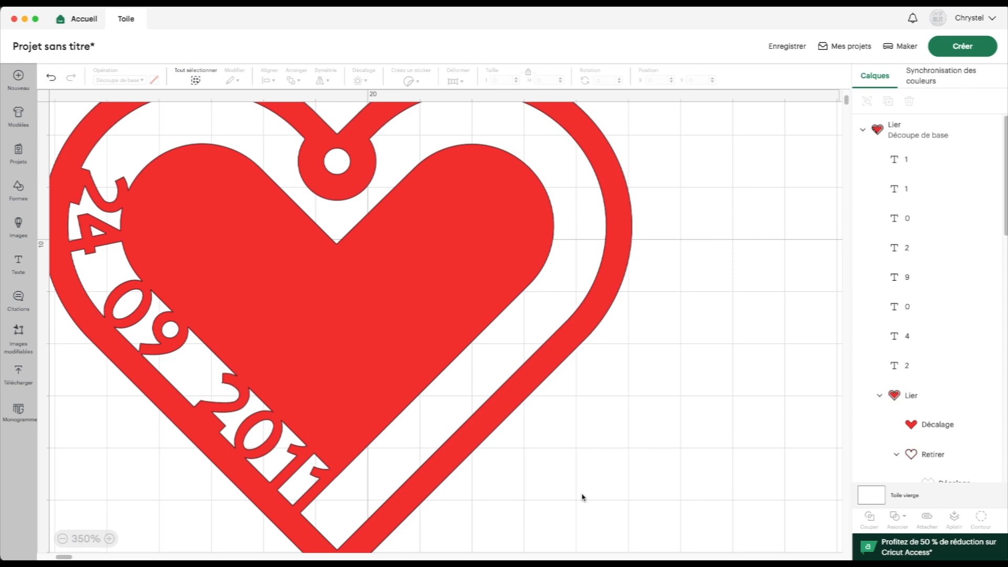
click(611, 513)
click(768, 540)
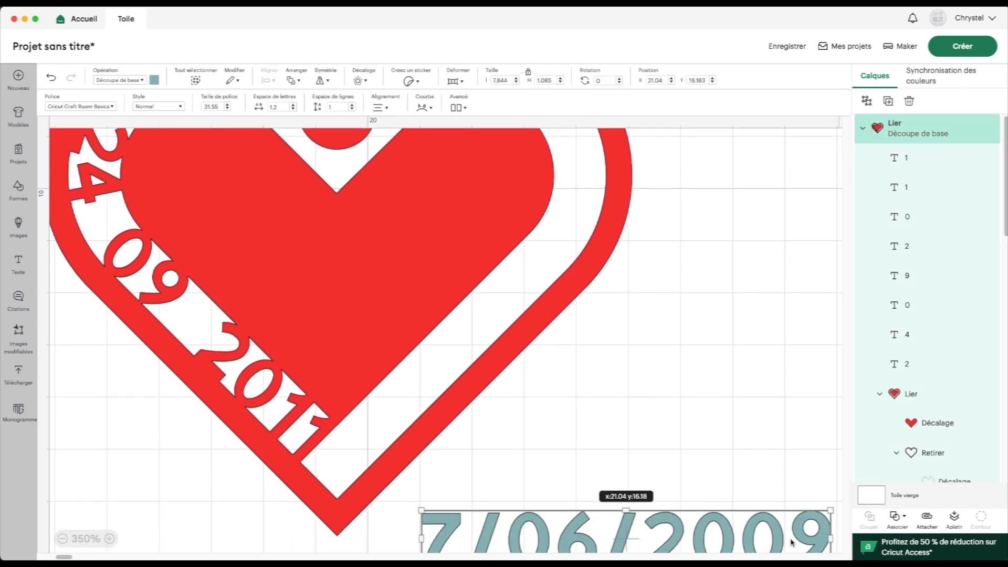
click(582, 81)
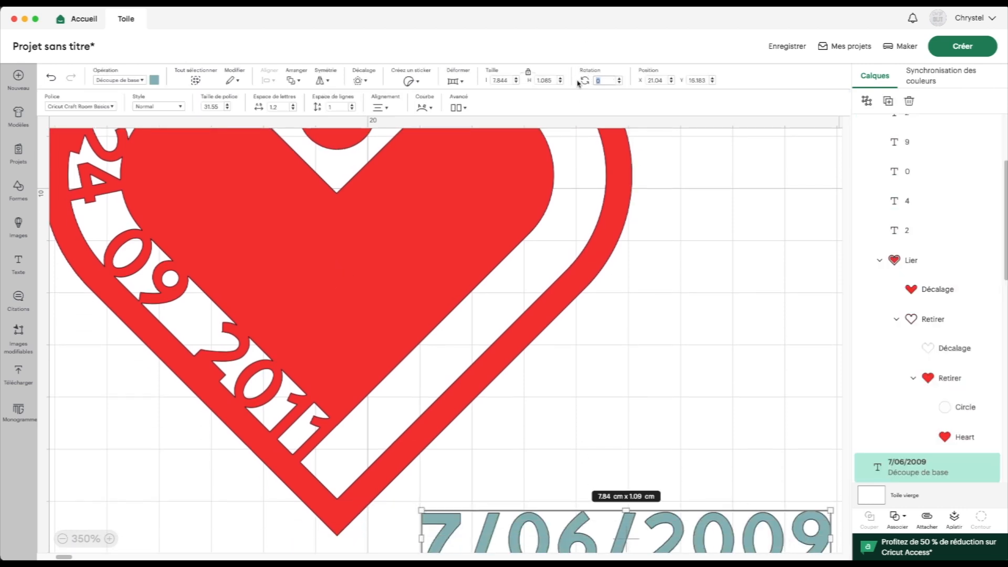
text(-45)
key(Return)
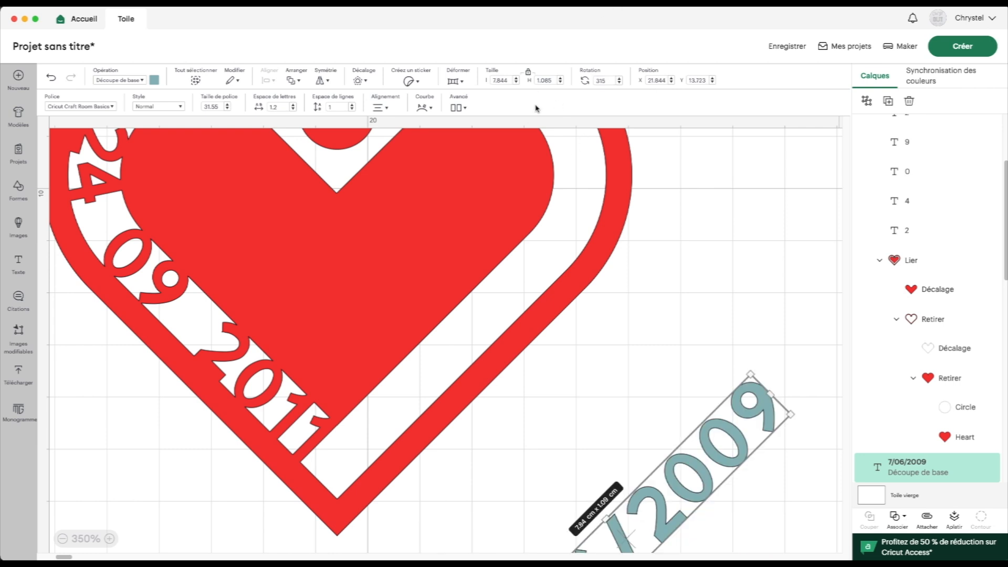
Move the 2009 date into the frame's lower-right gap and bring it to the front
drag(675, 513, 548, 271)
click(623, 347)
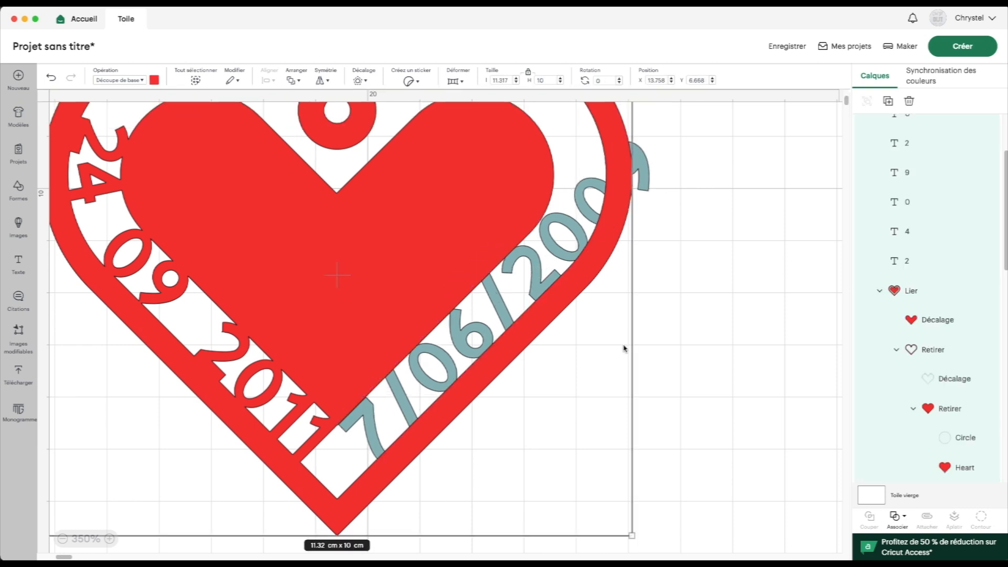
scroll(924, 154, up, 2)
scroll(924, 154, down, 7)
click(915, 206)
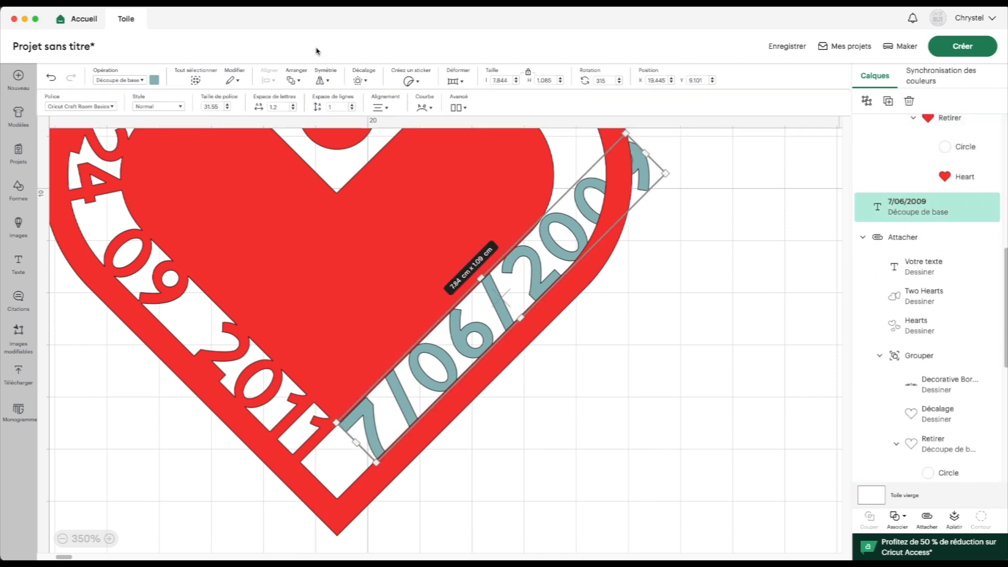
click(289, 82)
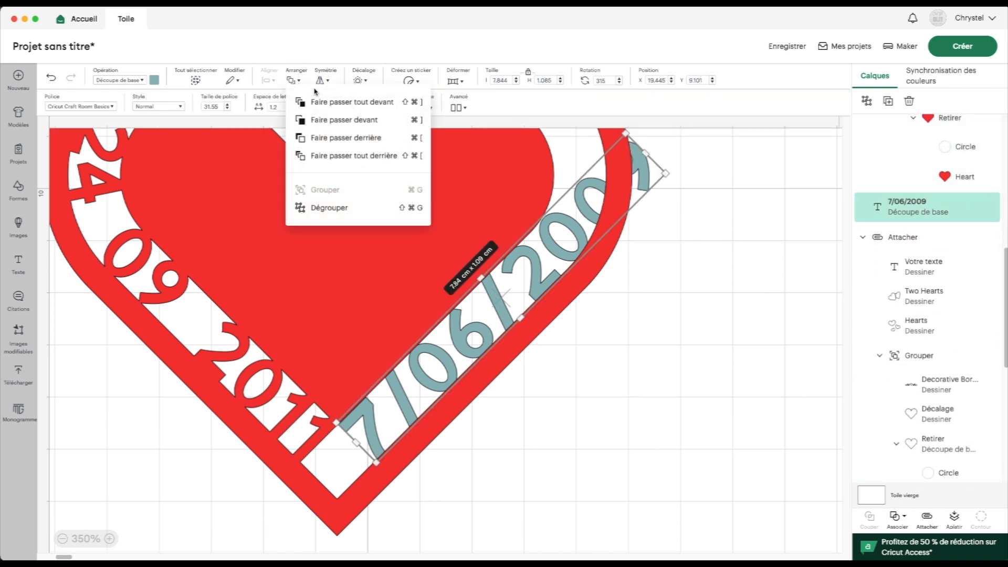
click(328, 101)
Fine-tune the 2009 date's position in the frame's lower-right gap to about X 19.42 so its digits bridge the frame and inner heart
click(348, 390)
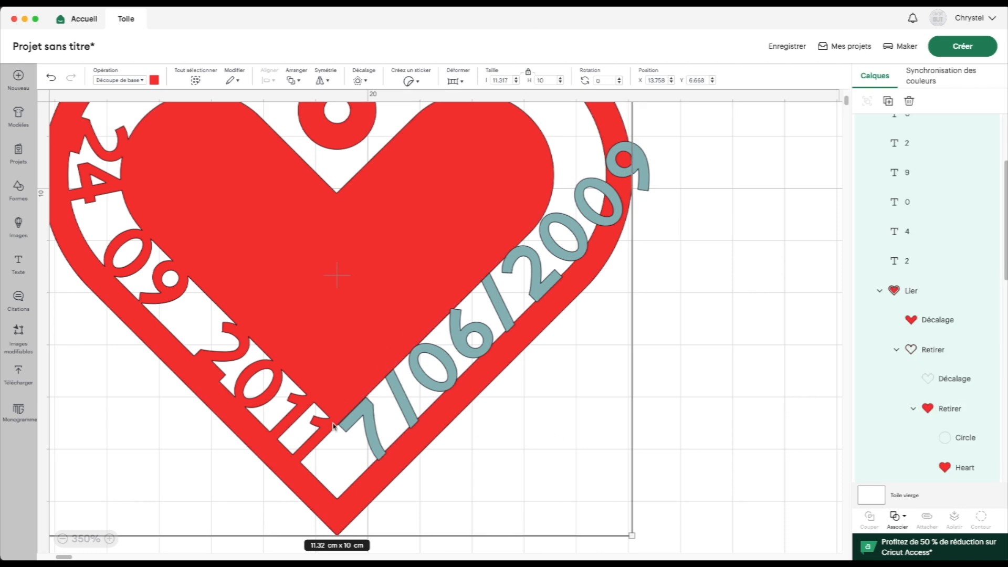
click(337, 419)
drag(654, 174, 650, 171)
click(545, 424)
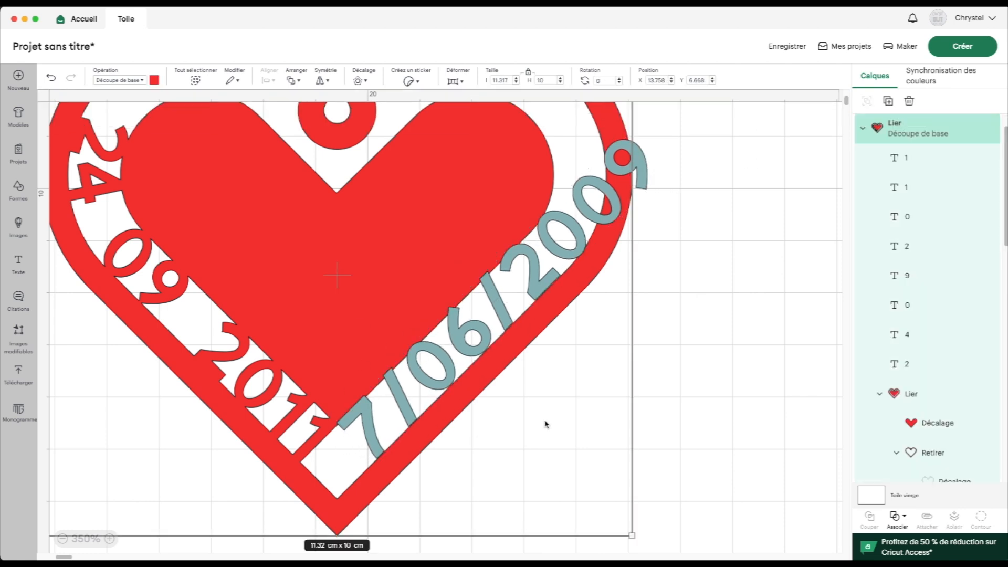
click(565, 292)
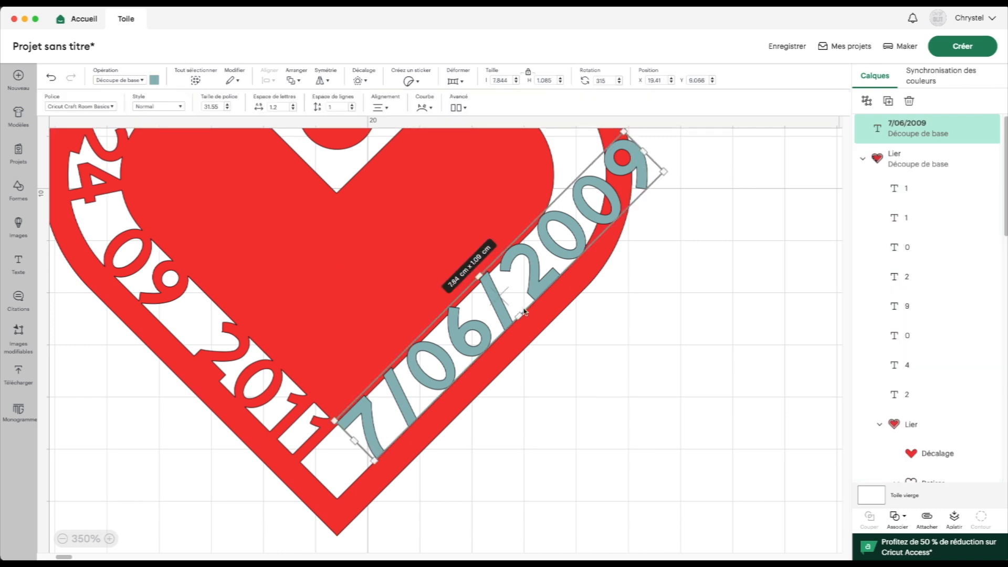
click(615, 379)
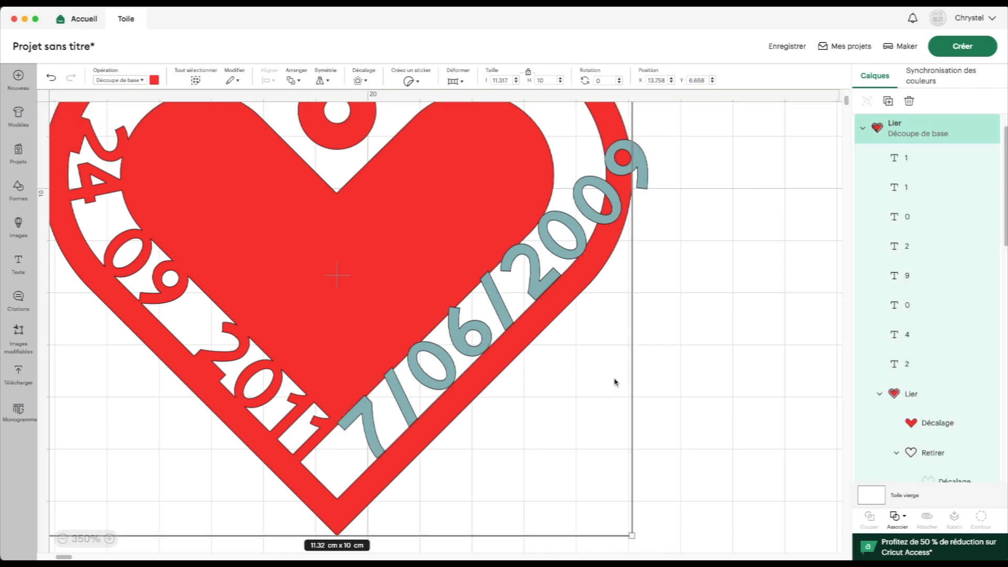
click(643, 179)
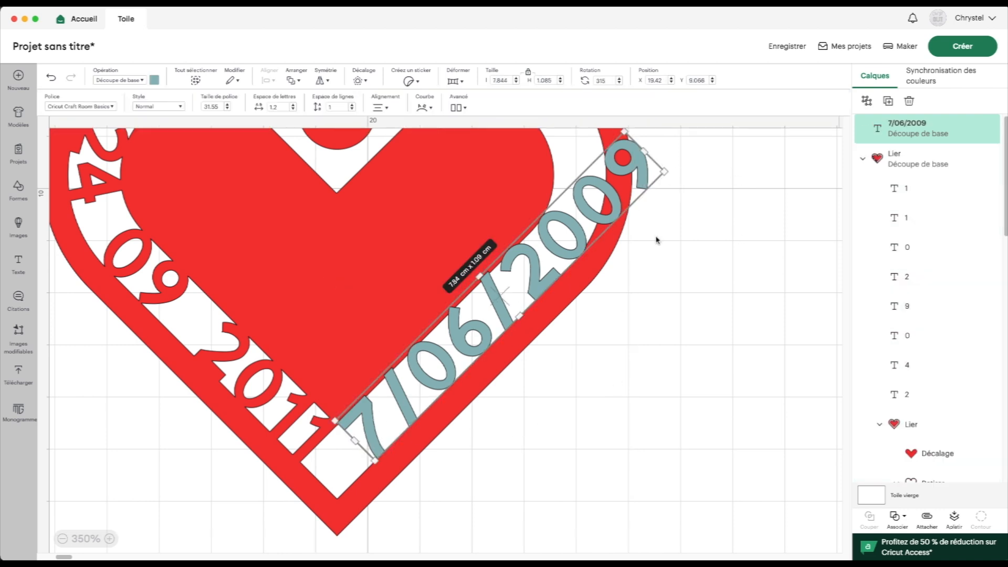
click(661, 312)
click(944, 128)
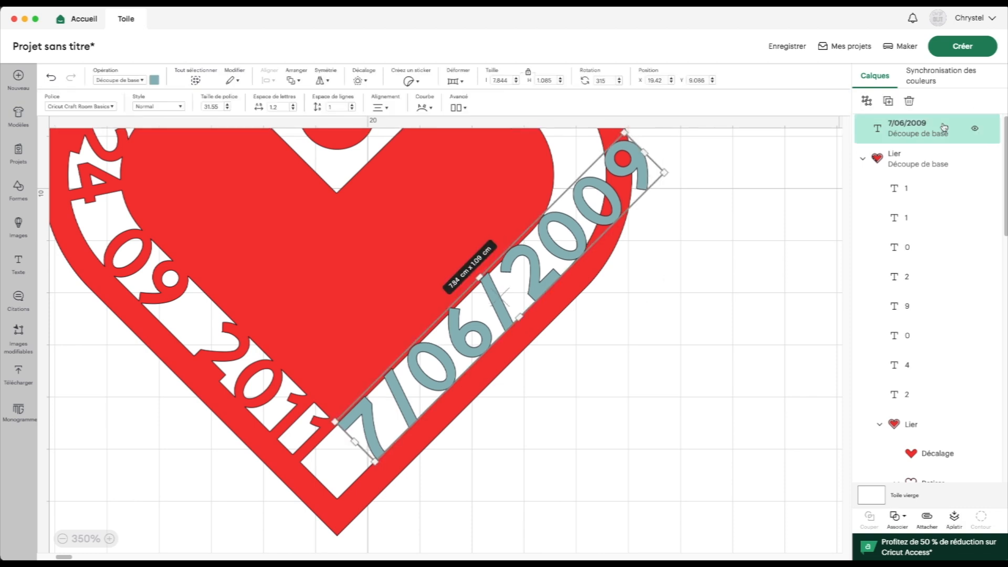
click(751, 270)
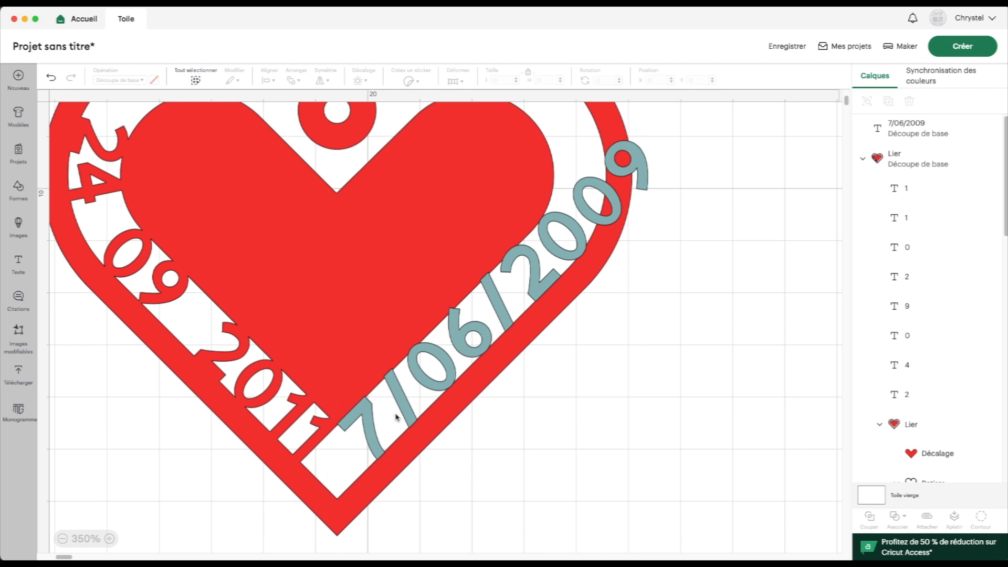
Ungroup the 2009 date into separate letters and delete its two slashes
click(944, 133)
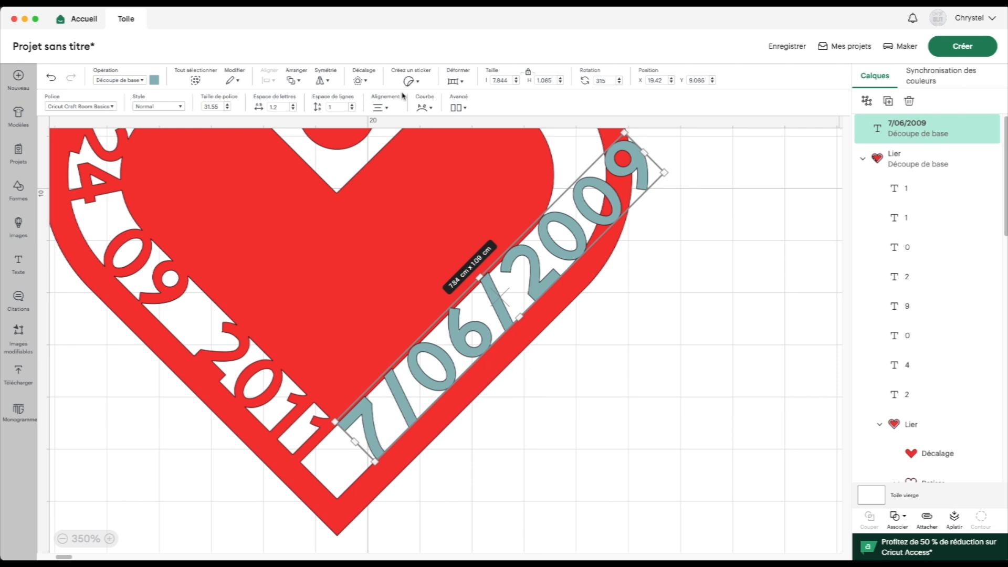
click(469, 102)
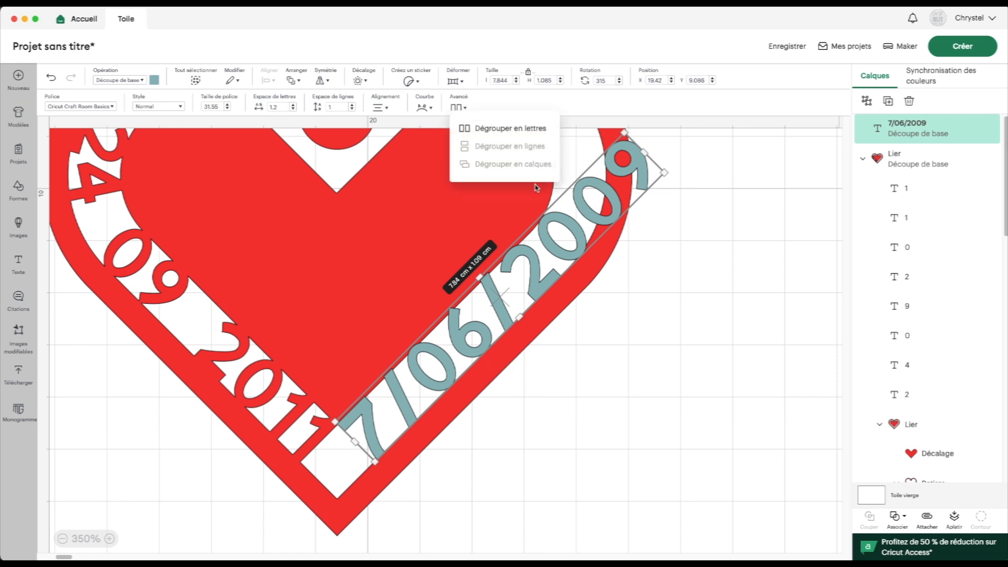
click(523, 129)
click(929, 247)
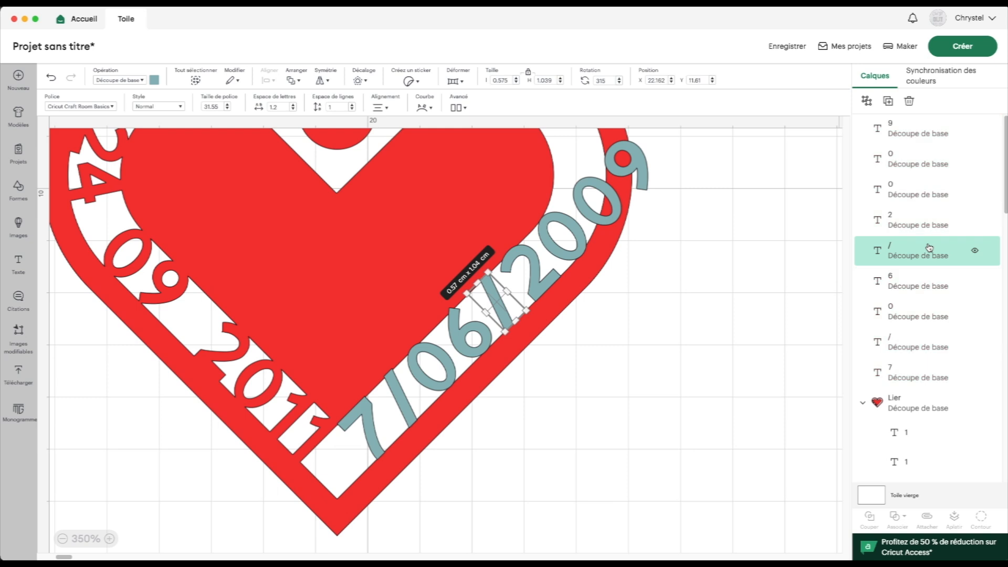
key(Delete)
click(906, 309)
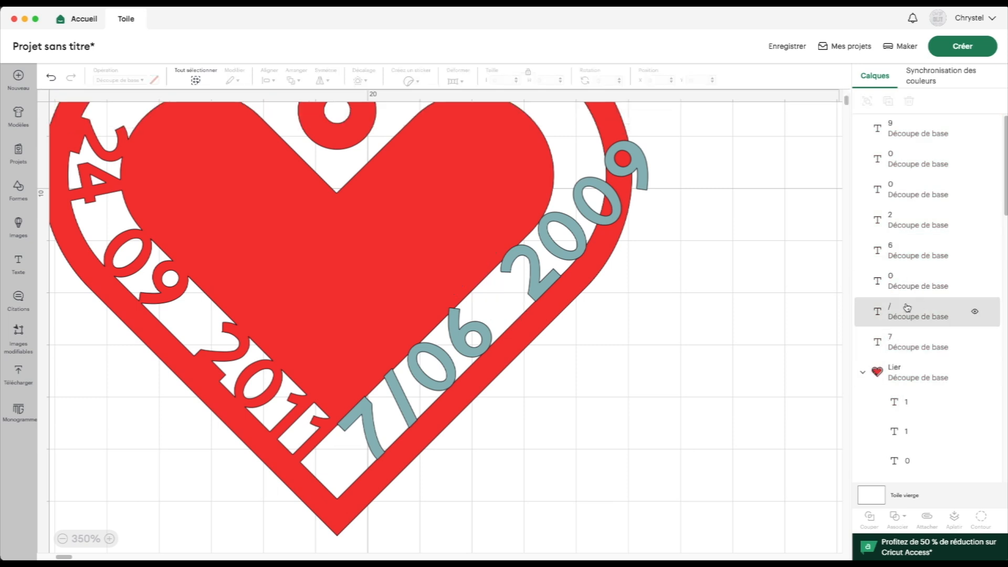
key(Delete)
Rotate the last 0 of 2009 to about 293.8° and fit it into the curved gap at about X 23.55, Y 9.66
scroll(635, 347, up, 5)
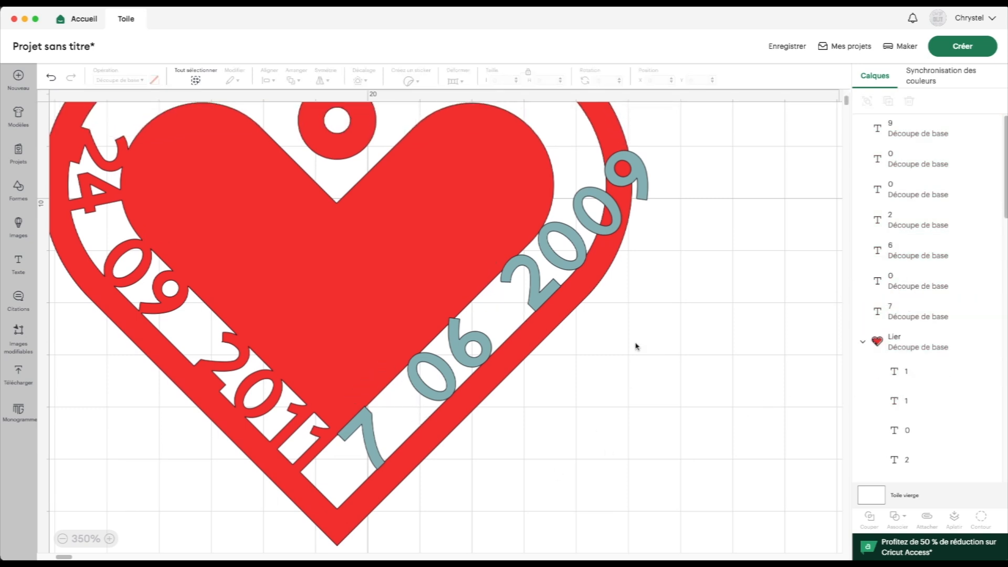
click(933, 165)
scroll(575, 275, right, 1)
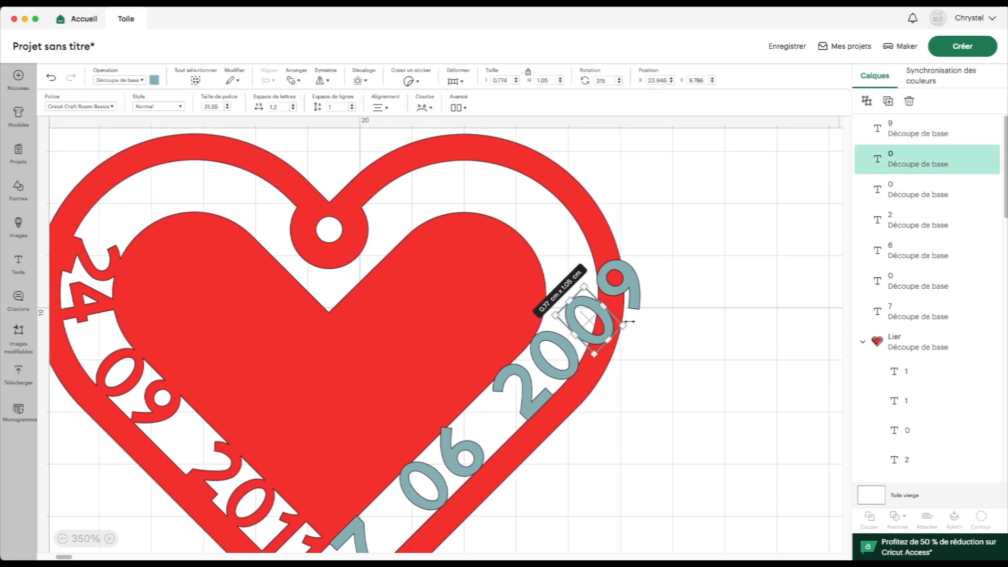
click(109, 539)
click(109, 539)
click(109, 539)
click(109, 538)
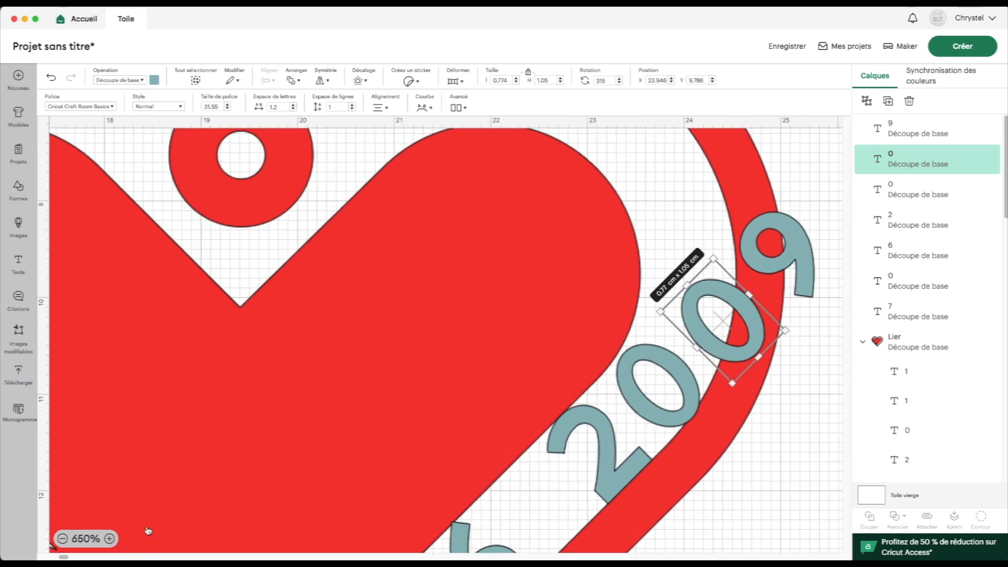
scroll(527, 383, right, 10)
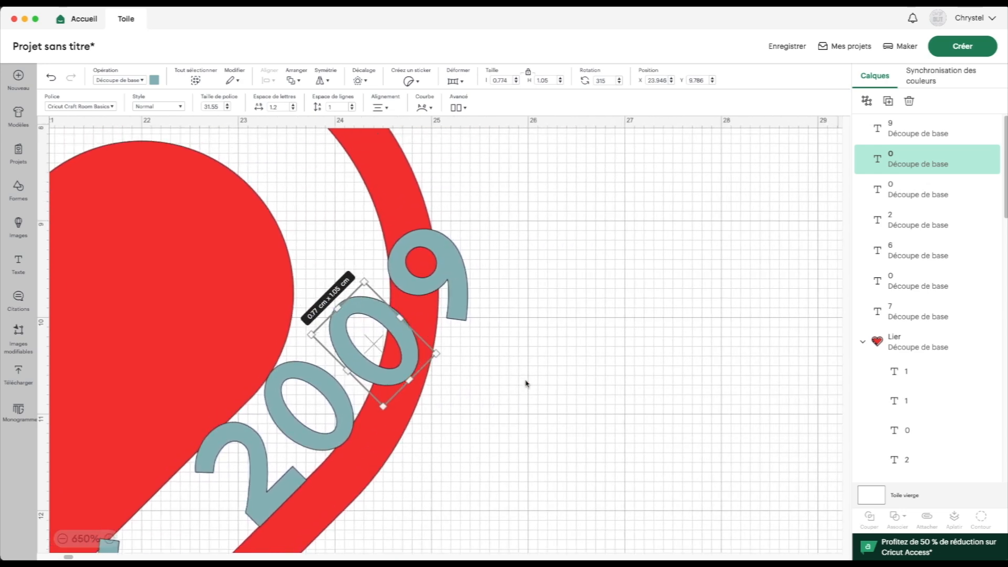
scroll(527, 384, up, 1)
drag(446, 382, 445, 369)
drag(375, 379, 341, 361)
drag(264, 373, 263, 379)
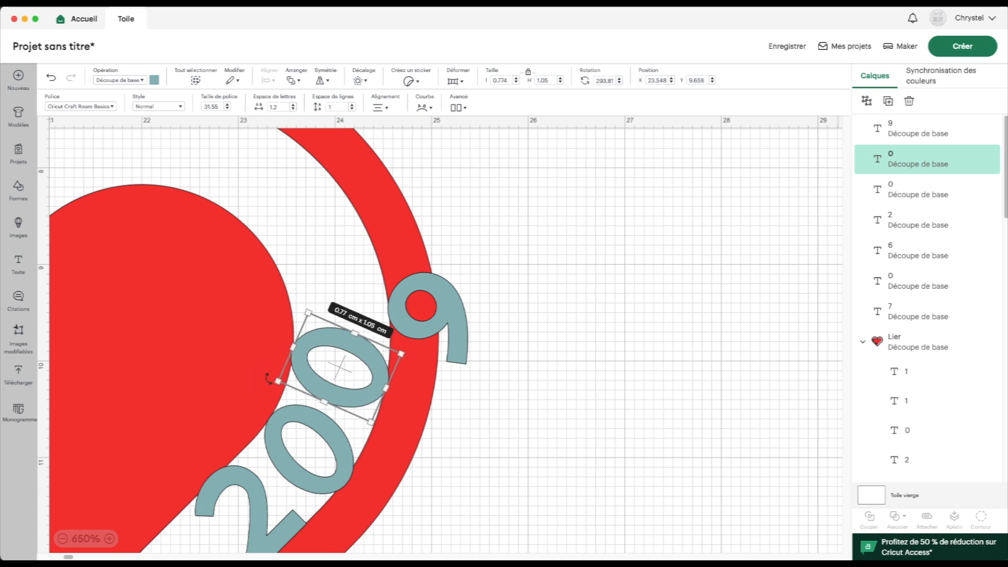
Rotate the 9 of 2009 to about 273.9° and place it above the last 0 at about X 23.49, Y 8.84
click(927, 138)
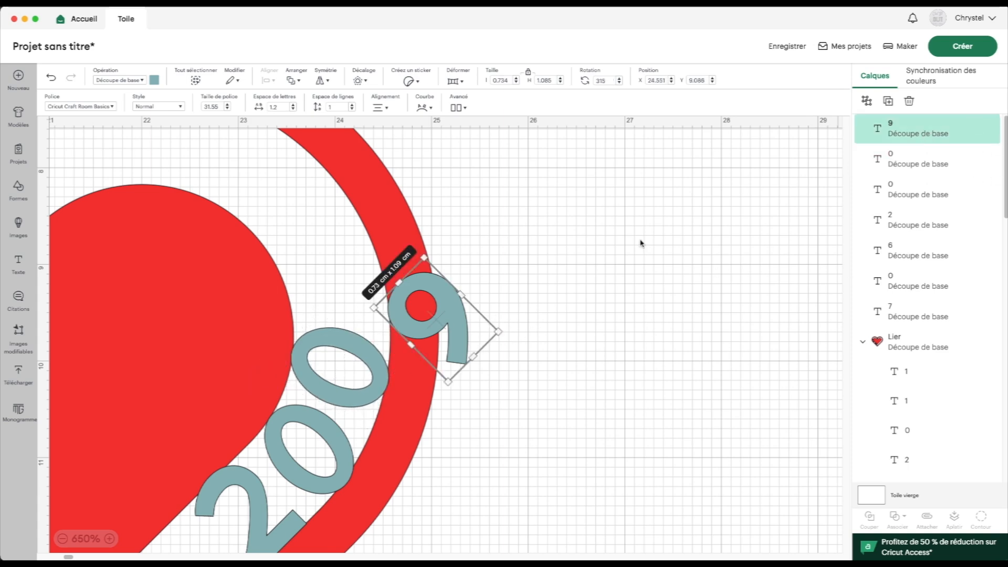
drag(511, 334, 510, 288)
drag(471, 336, 567, 317)
drag(597, 277, 596, 270)
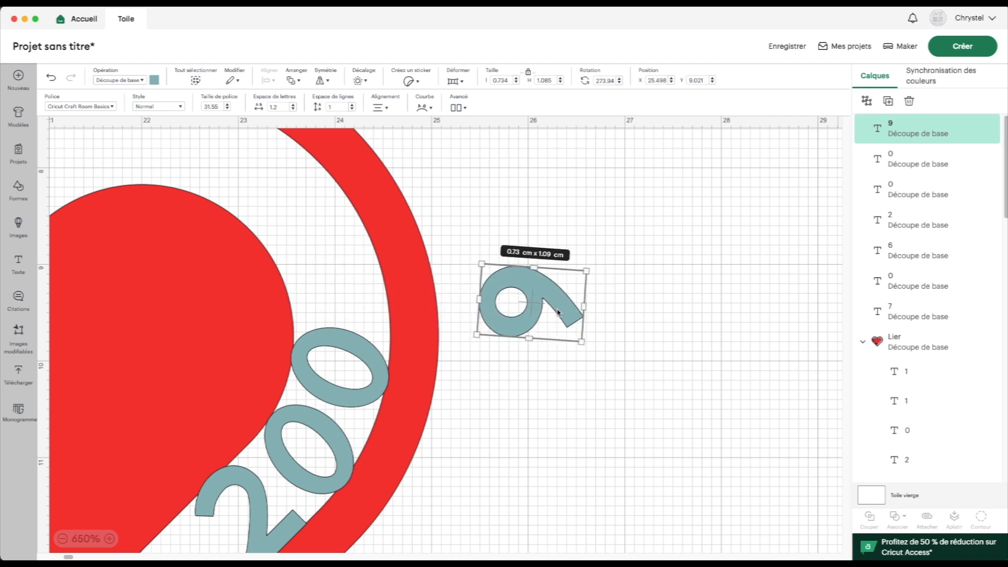
scroll(579, 303, left, 1)
drag(576, 310, 381, 289)
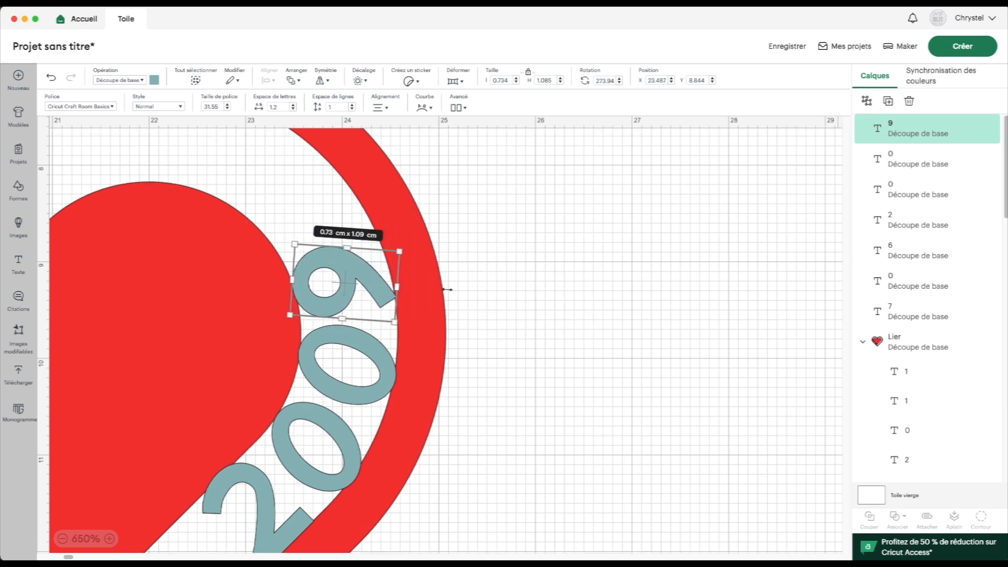
Turn the last 0 of 2009 further to about 279.7° and nudge it up to Y 9.628
click(86, 540)
click(372, 438)
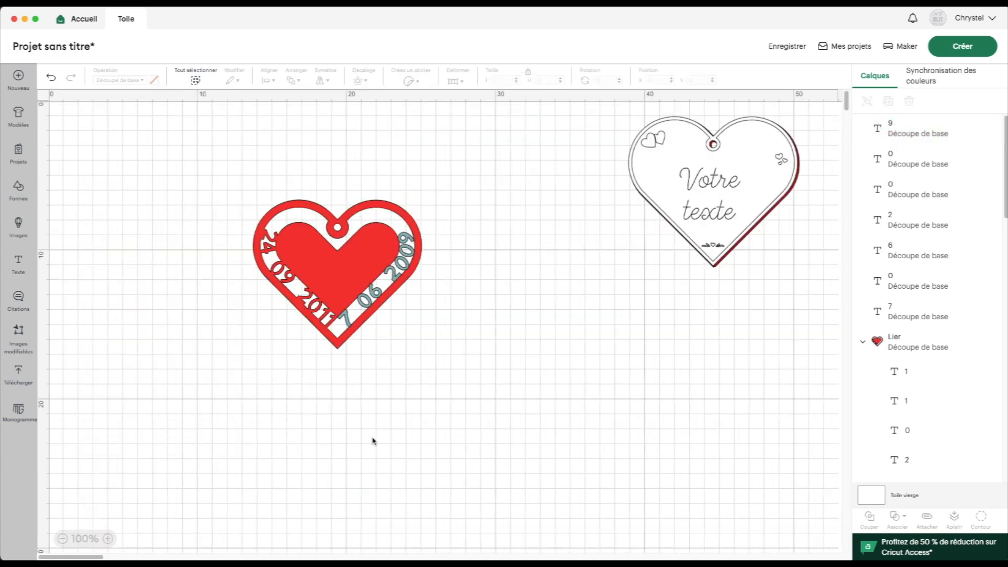
scroll(487, 253, up, 1)
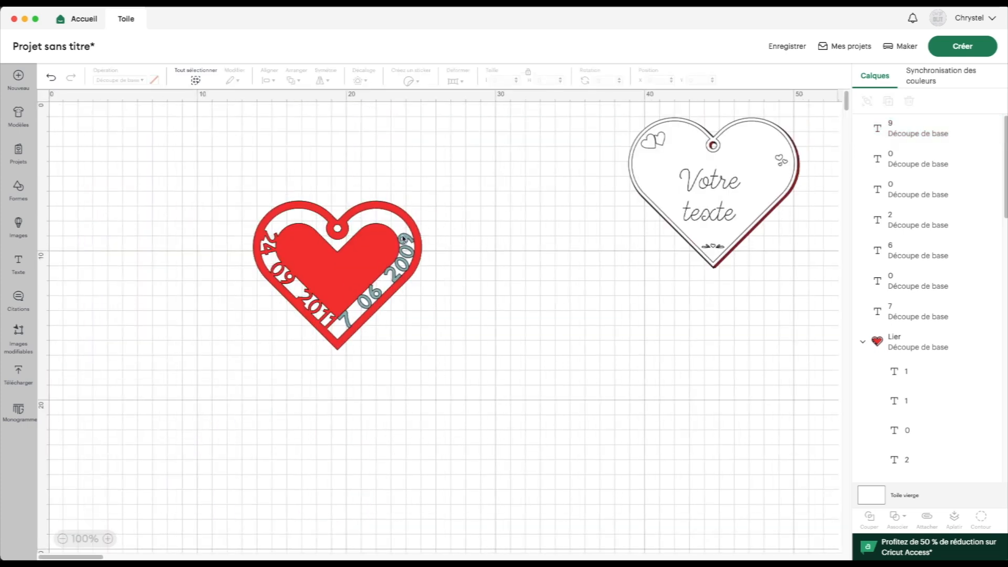
click(111, 539)
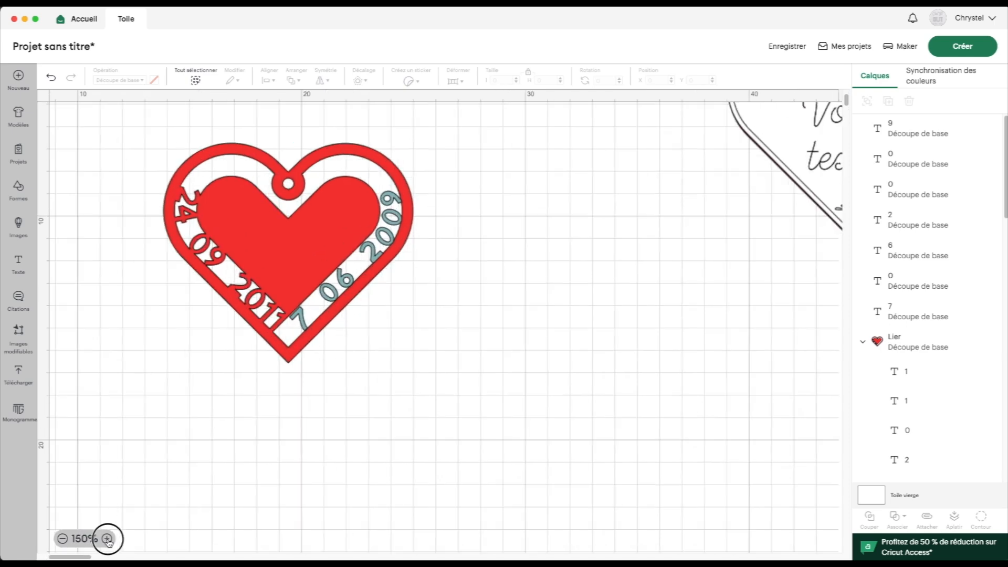
click(111, 538)
click(110, 539)
click(110, 539)
scroll(257, 330, up, 10)
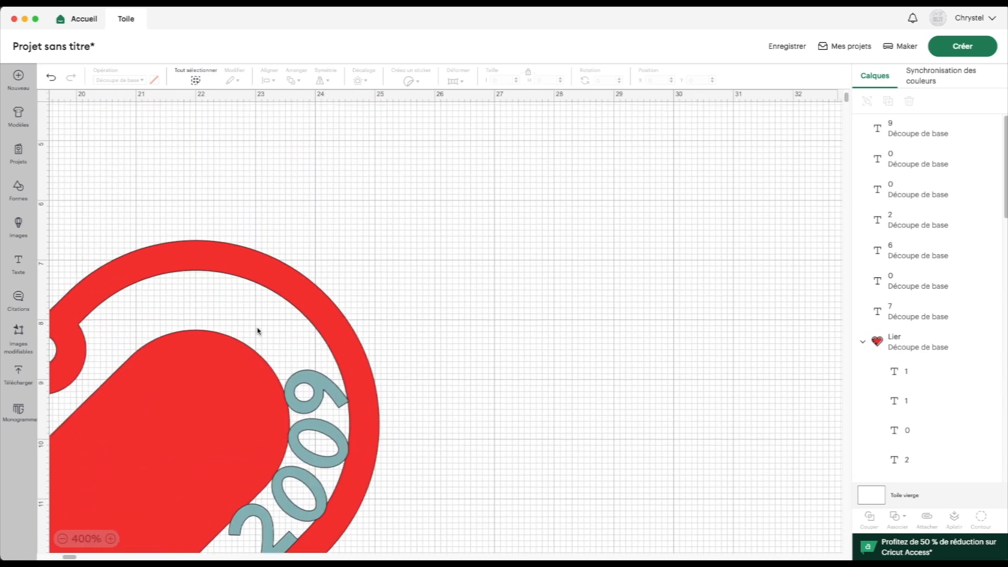
click(923, 162)
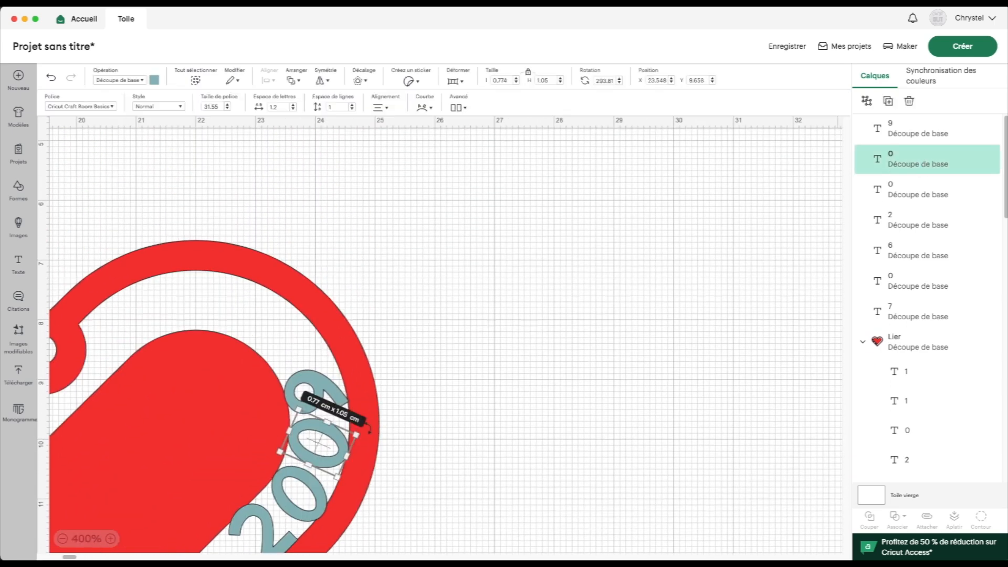
drag(365, 432, 366, 431)
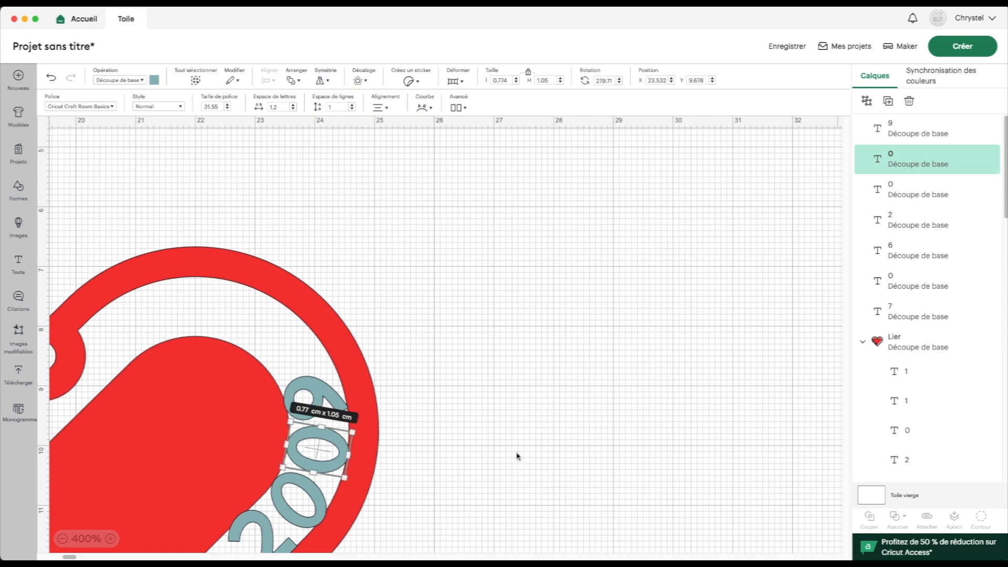
key(Up)
key(Up)
key(Up)
key(Up)
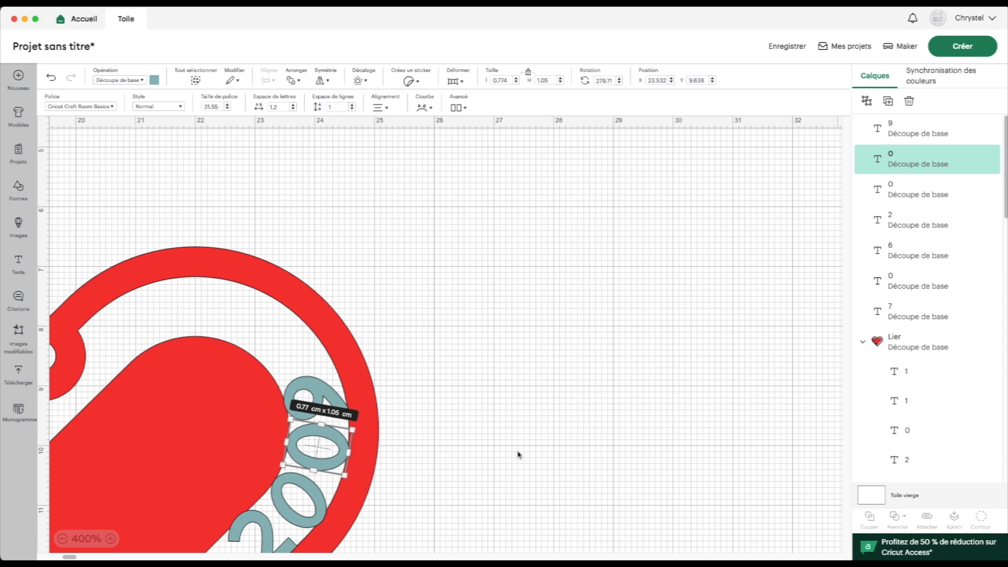
key(Up)
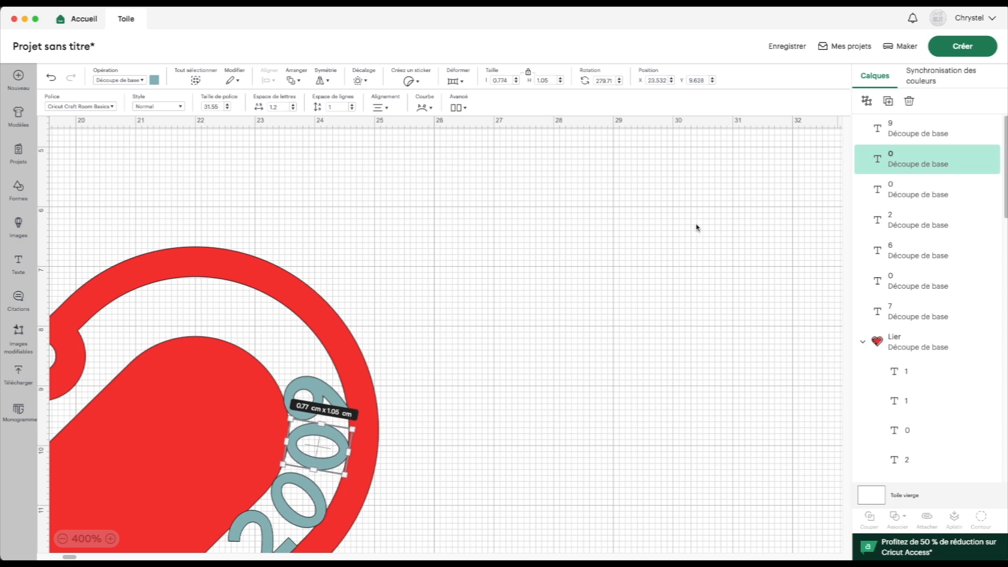
Nudge the 9 of 2009 up by four small increments and rotate it to about 269°
click(905, 131)
key(Up)
key(Up)
key(Up)
key(Up)
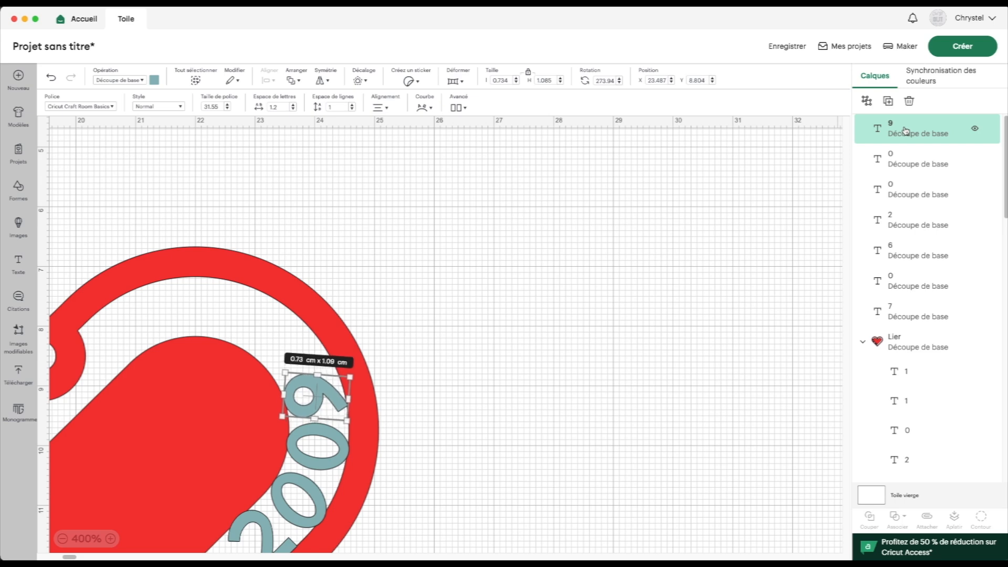
drag(360, 373, 359, 373)
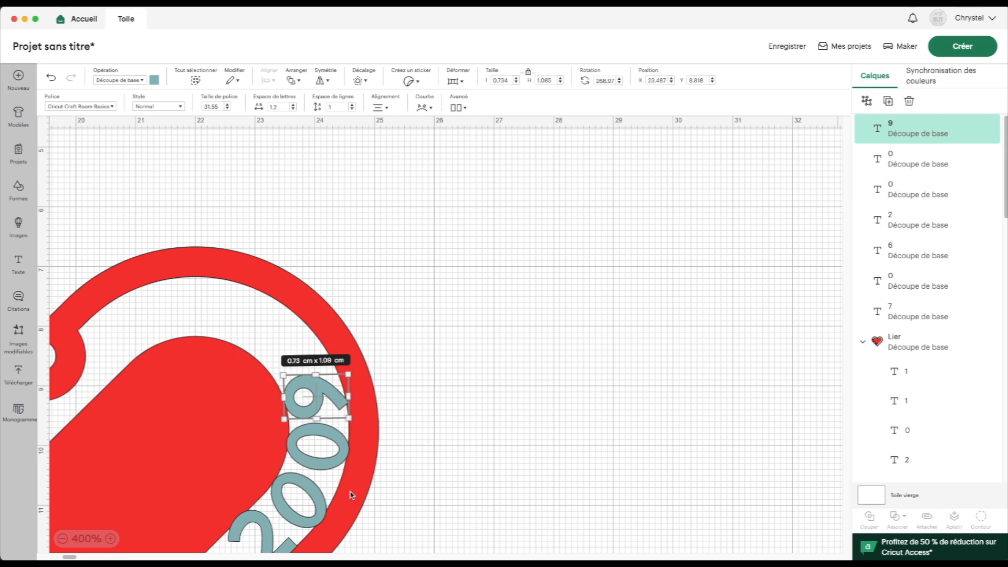
Select the whole red heart piece with all the loose 2009 date digits and unite them into one shape
click(89, 539)
click(225, 394)
drag(225, 176, 449, 370)
click(584, 371)
drag(189, 134, 574, 448)
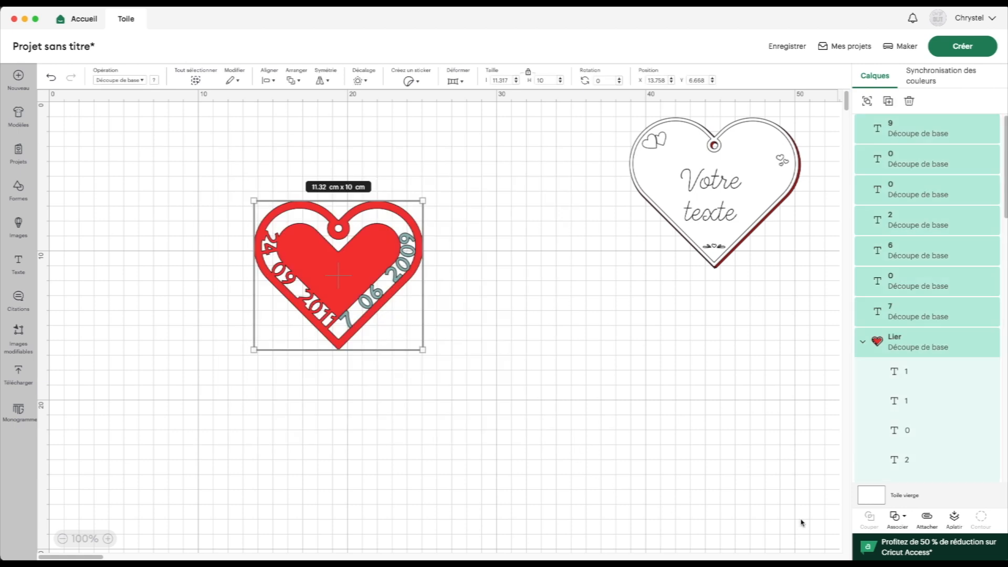
click(899, 521)
click(920, 406)
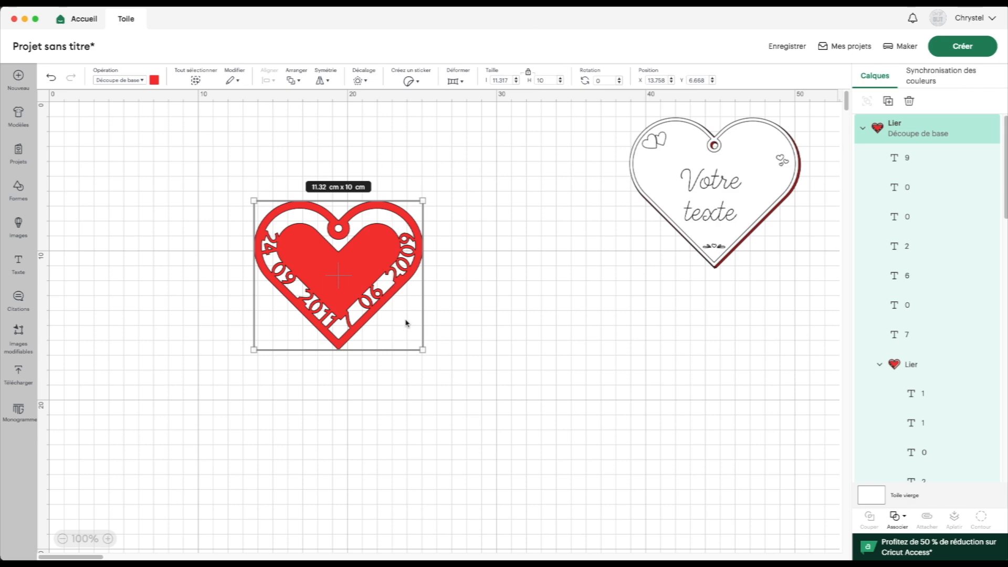
Examine how the digits of both dates join the frame and the inner heart in the united shape
scroll(388, 325, right, 3)
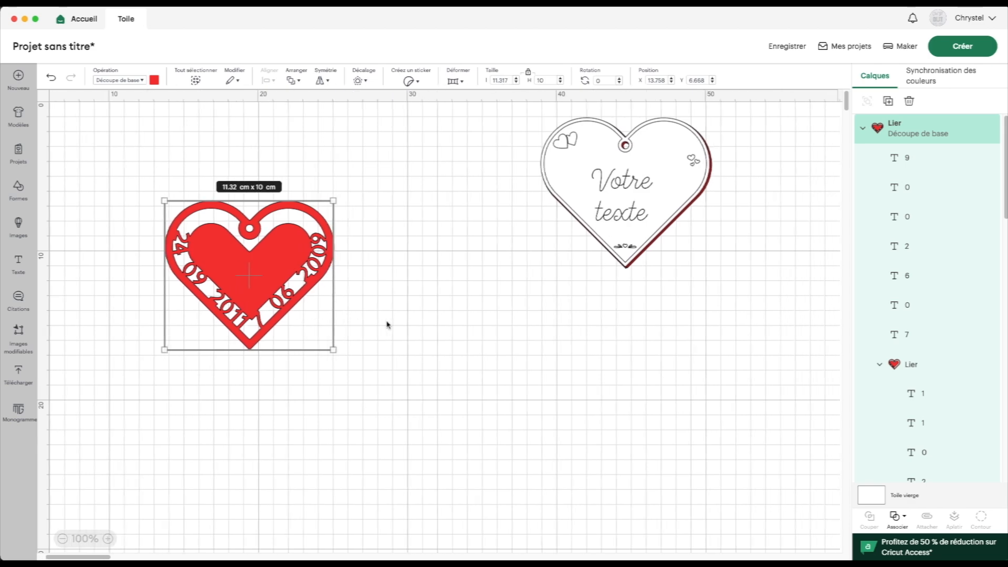
click(107, 539)
click(107, 539)
scroll(243, 268, up, 5)
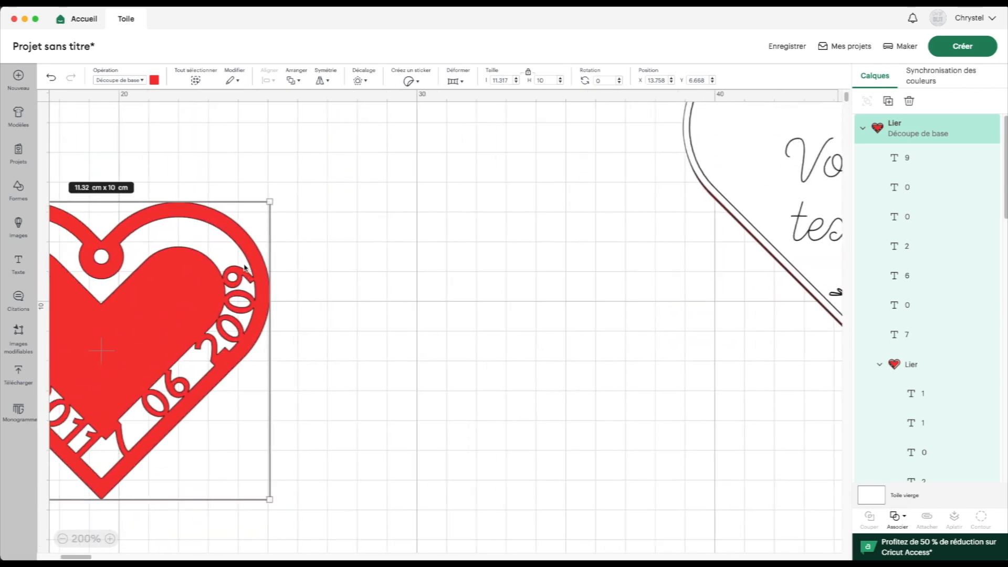
scroll(244, 267, left, 1)
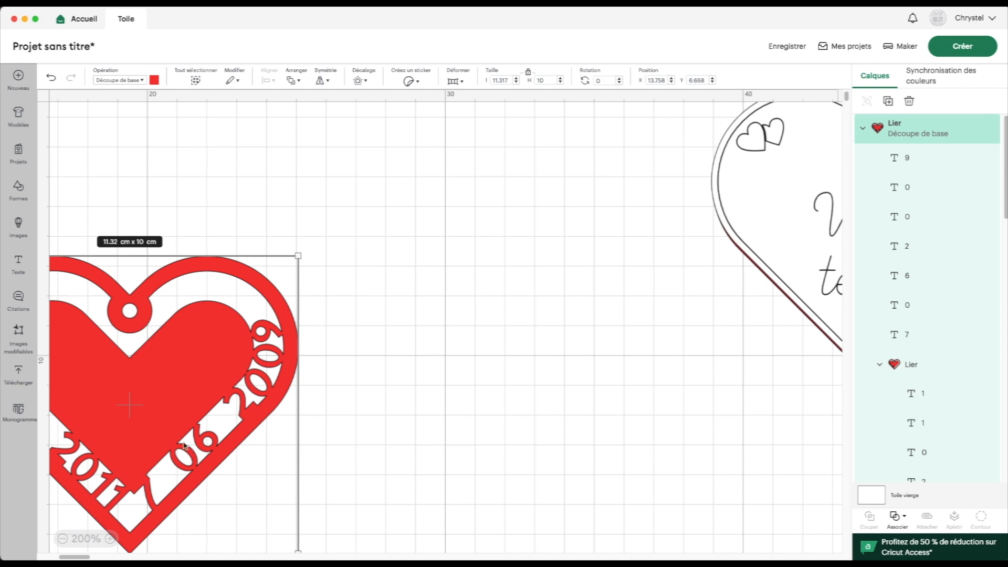
scroll(185, 445, up, 2)
scroll(186, 446, left, 5)
scroll(191, 449, up, 1)
scroll(204, 334, down, 4)
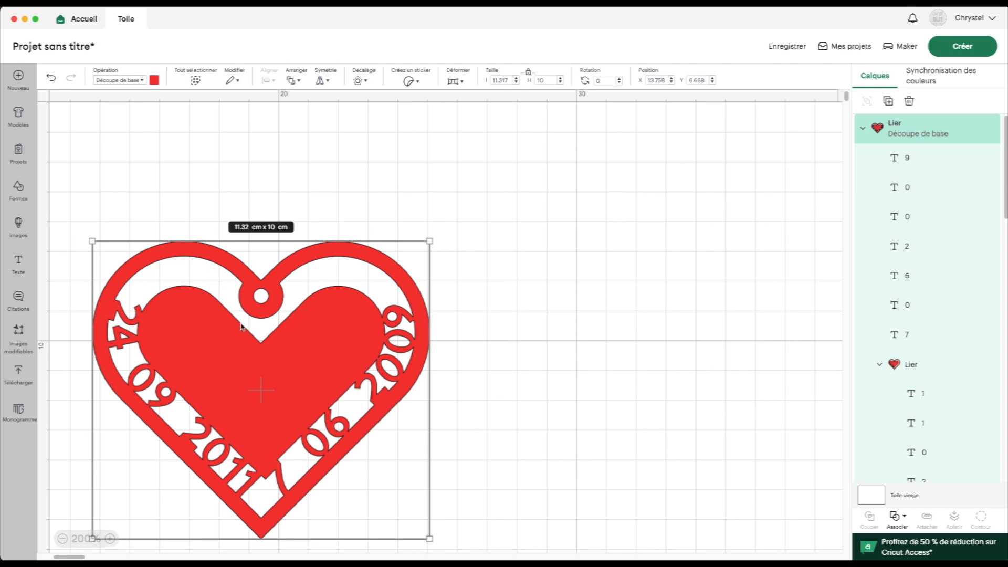
Insert a heart shape, shrink it to about 1.01 × 0.89 cm and place it in the notch just below the hanging ring
click(35, 192)
click(68, 209)
drag(232, 130, 275, 319)
click(582, 329)
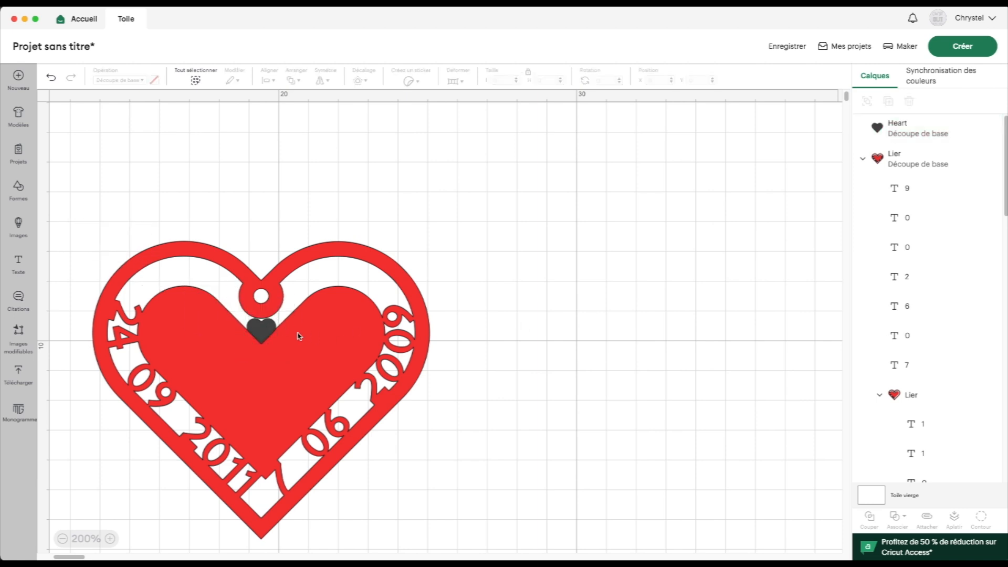
click(266, 331)
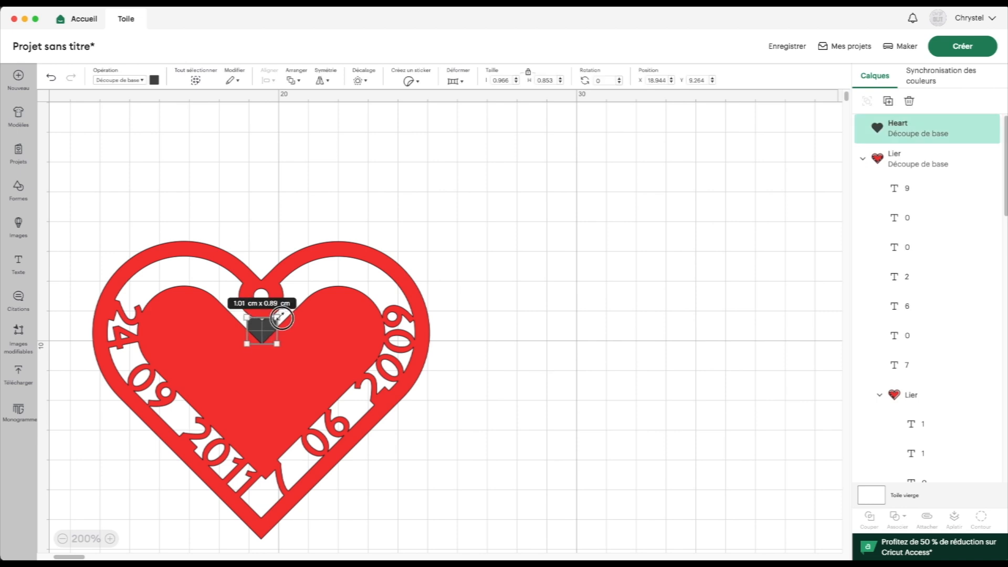
Centre the small heart horizontally on the red date piece and unite the two into one shape
drag(236, 198, 281, 452)
click(269, 80)
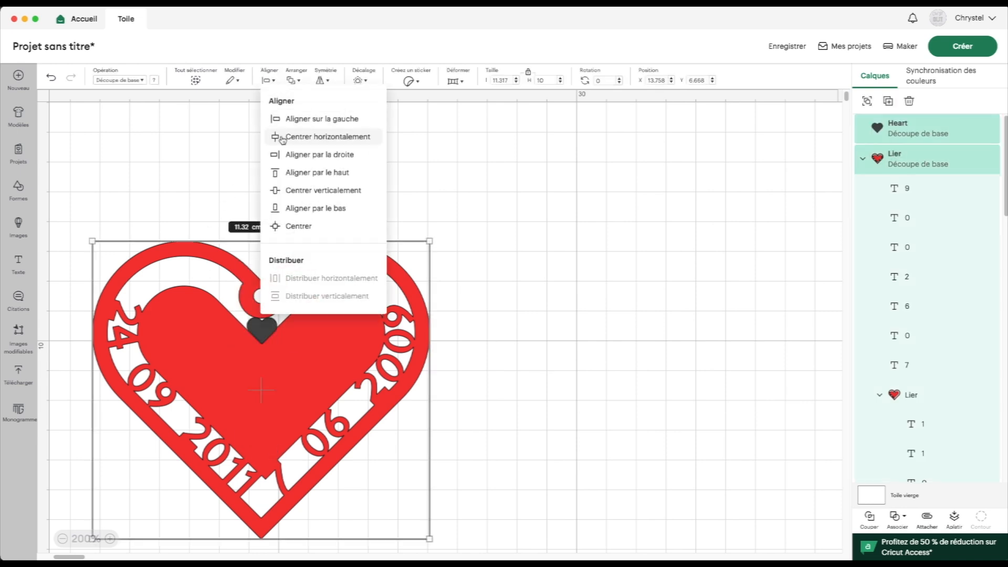
click(339, 138)
click(897, 519)
click(651, 388)
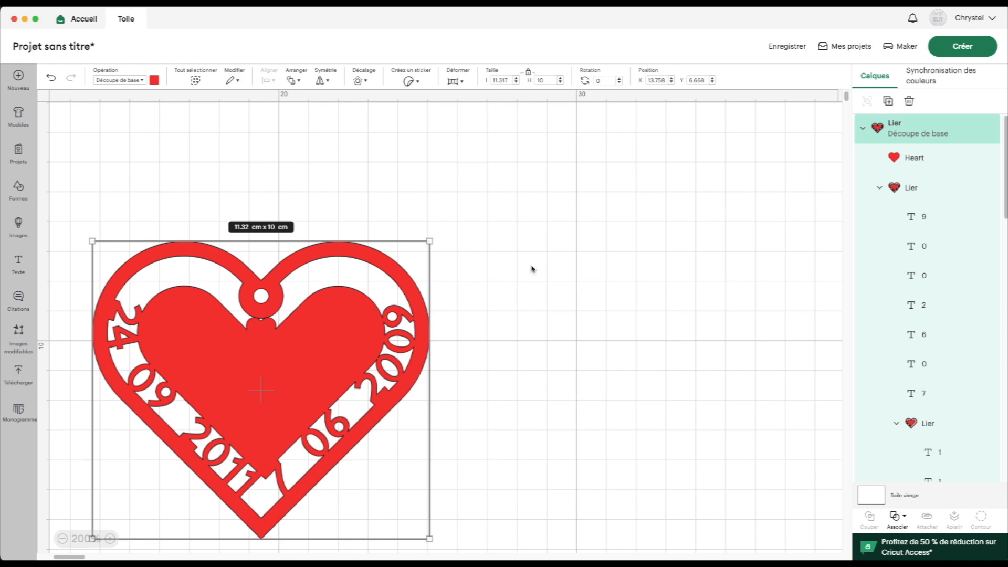
Enlarge the small heart inside the united shape slightly and centre it horizontally on the red piece again
click(899, 158)
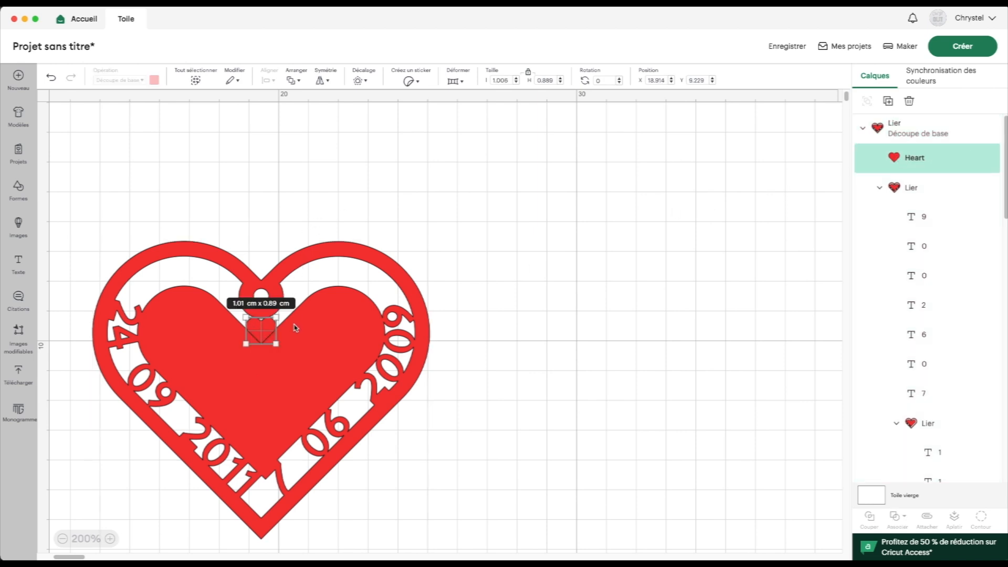
drag(275, 317, 283, 313)
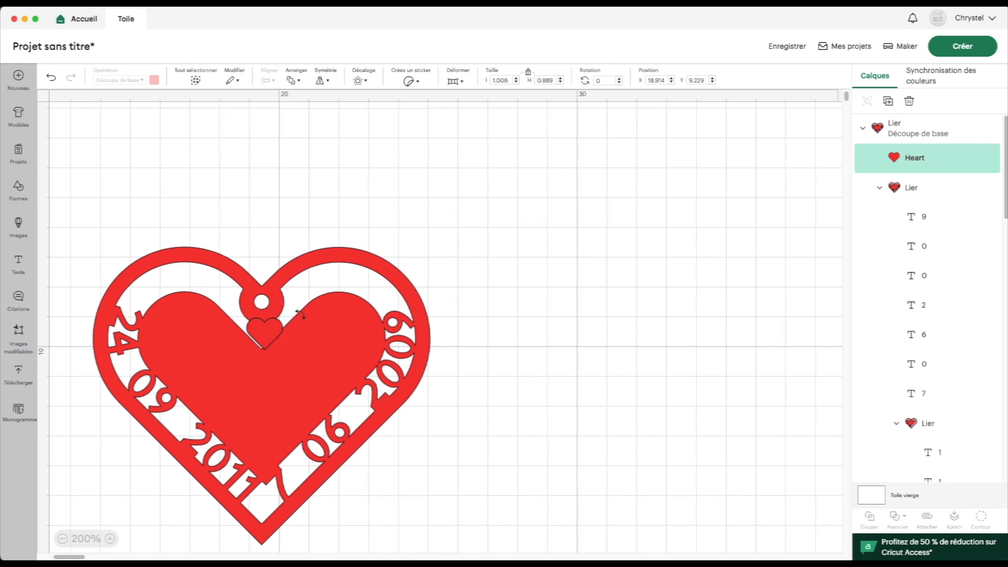
shift+click(912, 188)
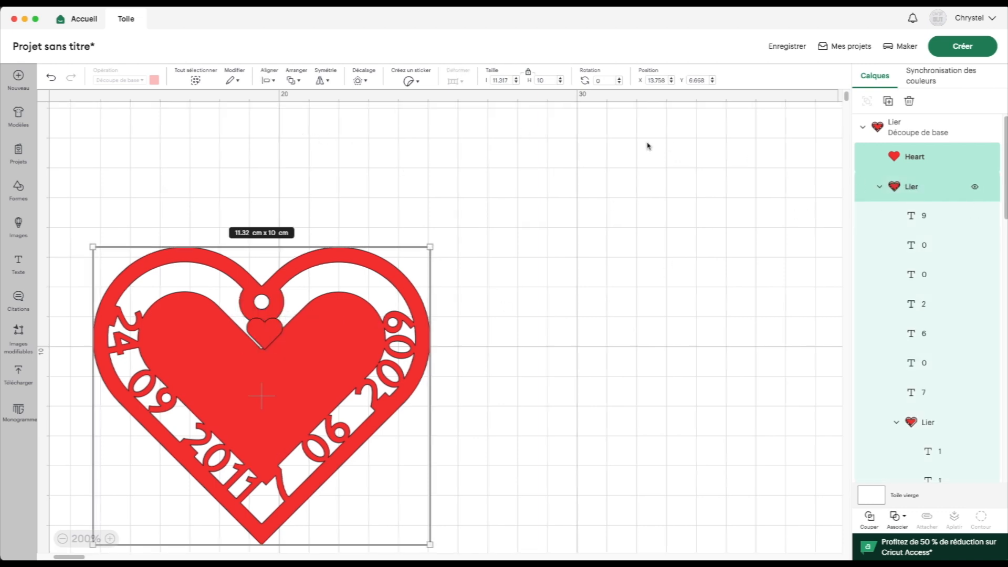
click(268, 80)
click(290, 135)
click(490, 196)
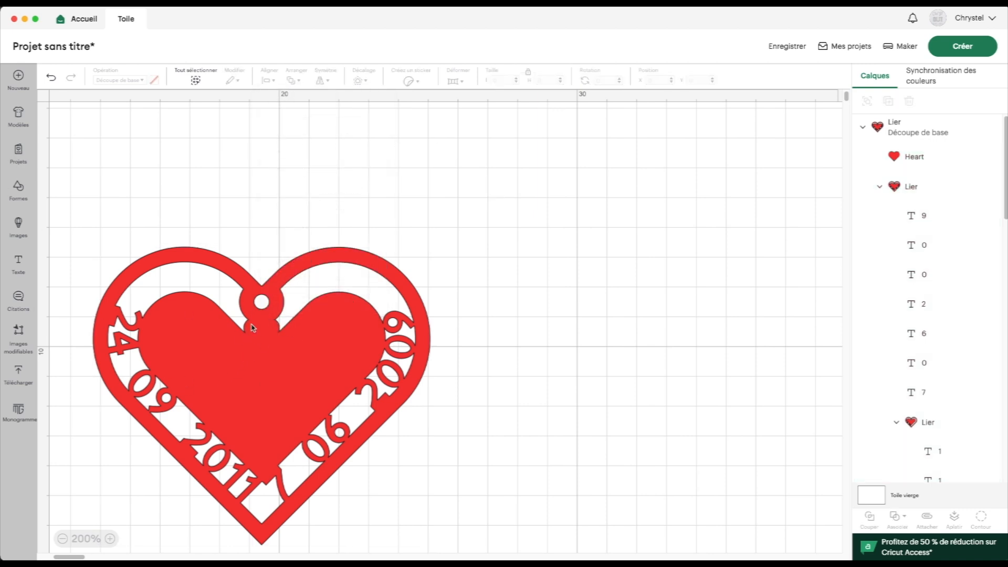
Place three tilted dark hearts about 0.6 to 0.7 cm wide in the gap above the inner heart's left lobe
scroll(131, 266, up, 1)
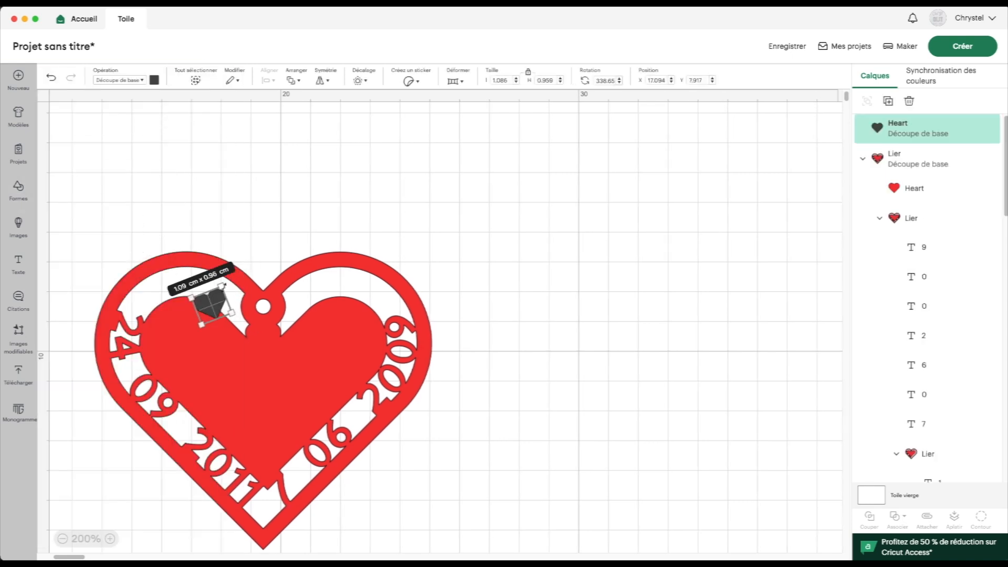
drag(210, 304, 233, 316)
click(320, 222)
scroll(320, 222, up, 1)
drag(93, 150, 206, 301)
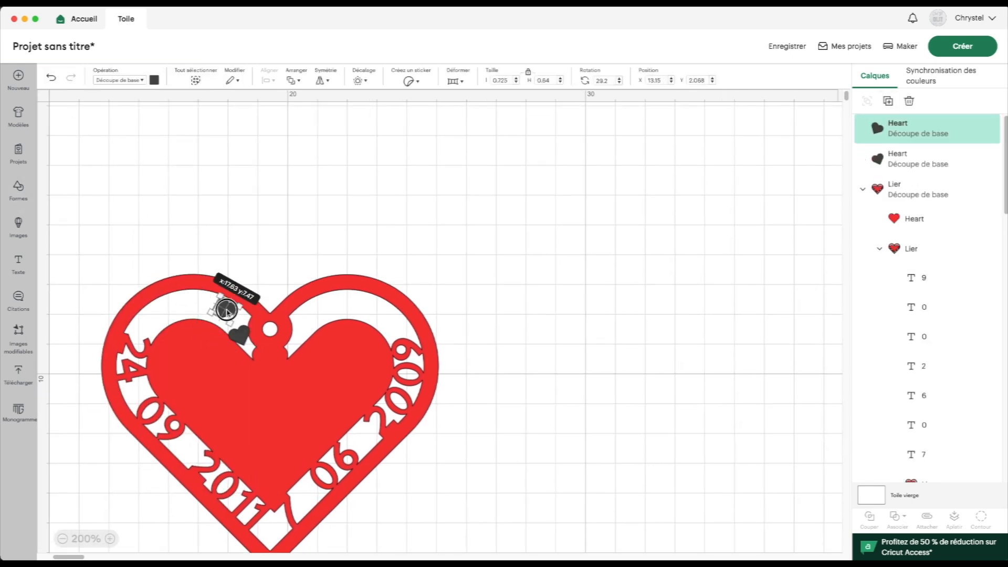
key(super+v)
drag(100, 123, 201, 313)
click(110, 538)
click(110, 538)
click(110, 538)
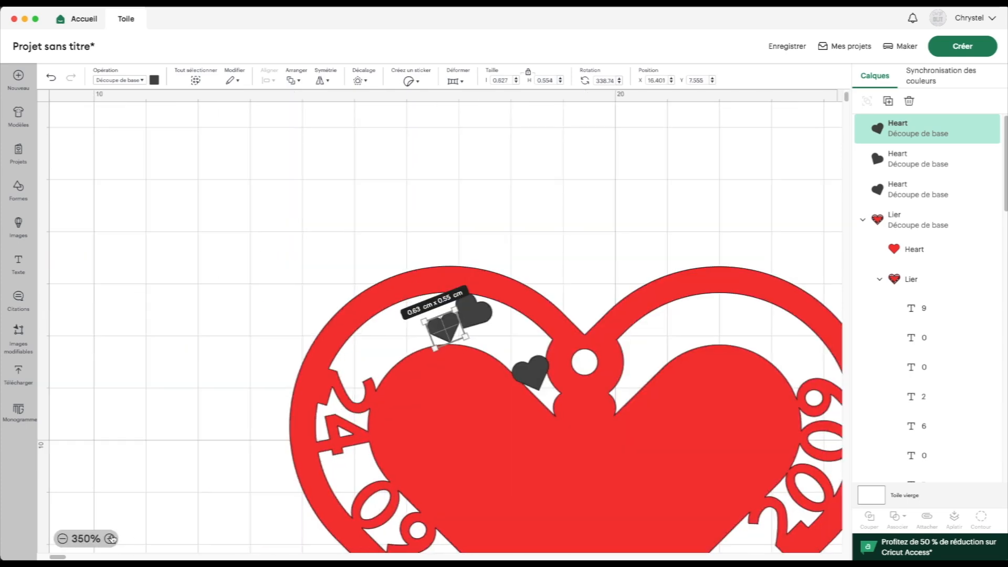
Paste more copies of the small hearts and spread them in varied sizes along the arched gap above the left lobe
click(109, 538)
click(103, 142)
click(347, 320)
drag(351, 331, 343, 324)
key(super+v)
drag(194, 227, 236, 370)
key(super+v)
key(super+v)
key(super+v)
drag(135, 187, 226, 321)
drag(249, 294, 238, 302)
mouse_move(237, 301)
mouse_down()
mouse_move(245, 316)
mouse_move(239, 303)
mouse_up()
key(super+v)
drag(135, 188, 269, 294)
key(super+v)
drag(300, 270, 271, 300)
drag(290, 285, 286, 281)
key(super+v)
drag(183, 235, 175, 372)
key(super+v)
drag(191, 381, 189, 387)
key(super+v)
Copy further small hearts and place them down the gap toward the hanging ring, overlapping their neighbours
scroll(141, 184, left, 1)
drag(146, 186, 418, 393)
drag(420, 394, 441, 414)
drag(456, 385, 462, 406)
click(505, 259)
click(397, 372)
key(super+c)
scroll(526, 277, right, 1)
key(super+v)
drag(137, 185, 338, 317)
scroll(337, 318, left, 1)
mouse_move(359, 300)
mouse_down()
mouse_move(363, 311)
mouse_move(331, 318)
mouse_move(356, 305)
mouse_up()
drag(350, 306, 332, 326)
click(392, 299)
key(super+c)
key(super+v)
drag(133, 190, 401, 380)
drag(378, 373, 383, 385)
Fill the remaining space beside the hanging ring with heart copies and adjust their positions so they overlap
key(super+c)
key(super+v)
drag(171, 242, 168, 247)
drag(149, 228, 384, 404)
drag(381, 403, 361, 411)
click(398, 386)
click(359, 407)
key(super+c)
key(super+v)
drag(148, 228, 362, 348)
drag(388, 348, 336, 353)
drag(355, 355, 378, 354)
click(453, 199)
drag(317, 357, 361, 368)
click(923, 132)
drag(357, 403, 355, 402)
click(391, 389)
click(469, 217)
click(383, 389)
drag(412, 369, 412, 367)
click(414, 363)
Undo the last heart adjustment and add one more tiny heart between the larger hearts under the frame's left arch
key(super+z)
scroll(446, 325, left, 1)
click(379, 349)
drag(357, 326, 355, 324)
key(super+v)
drag(127, 206, 268, 312)
click(294, 170)
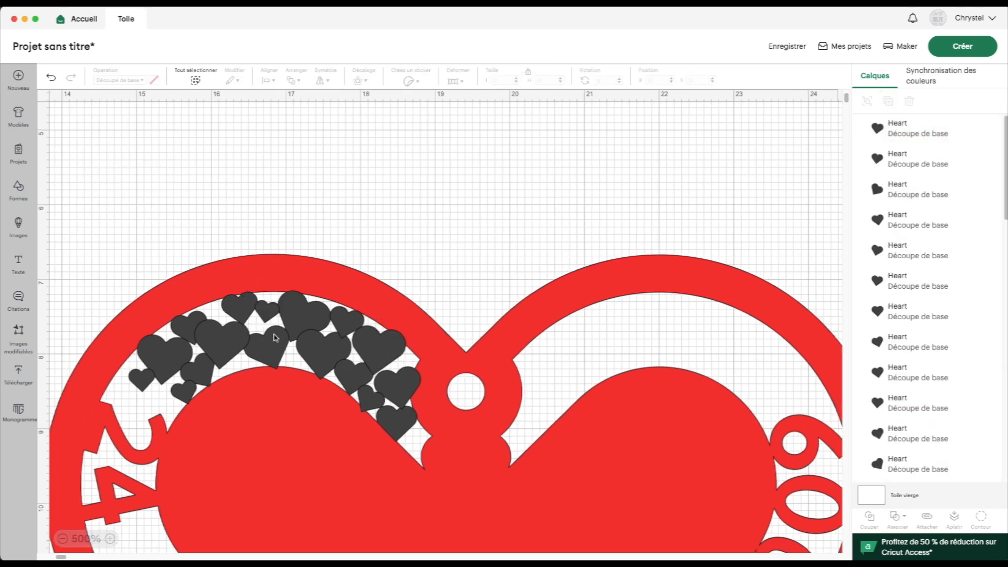
Hide the red date piece, select all the small dark hearts and weld them into one shape
scroll(915, 191, down, 5)
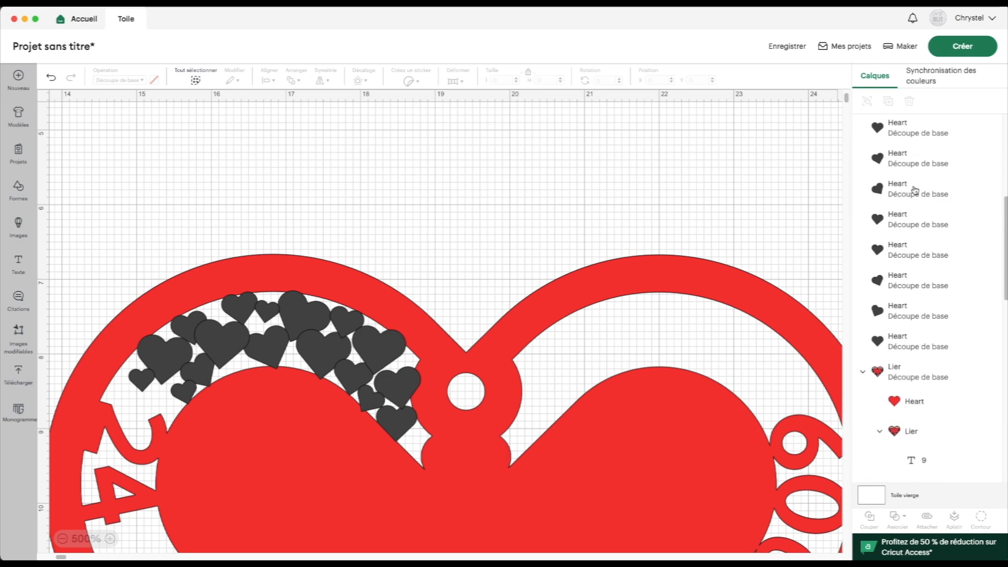
scroll(915, 191, down, 1)
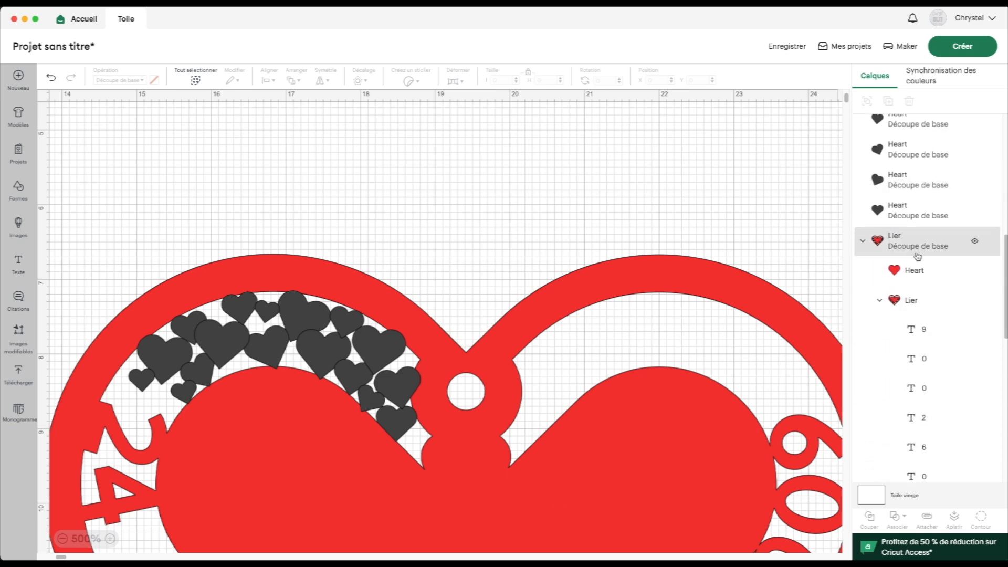
click(975, 241)
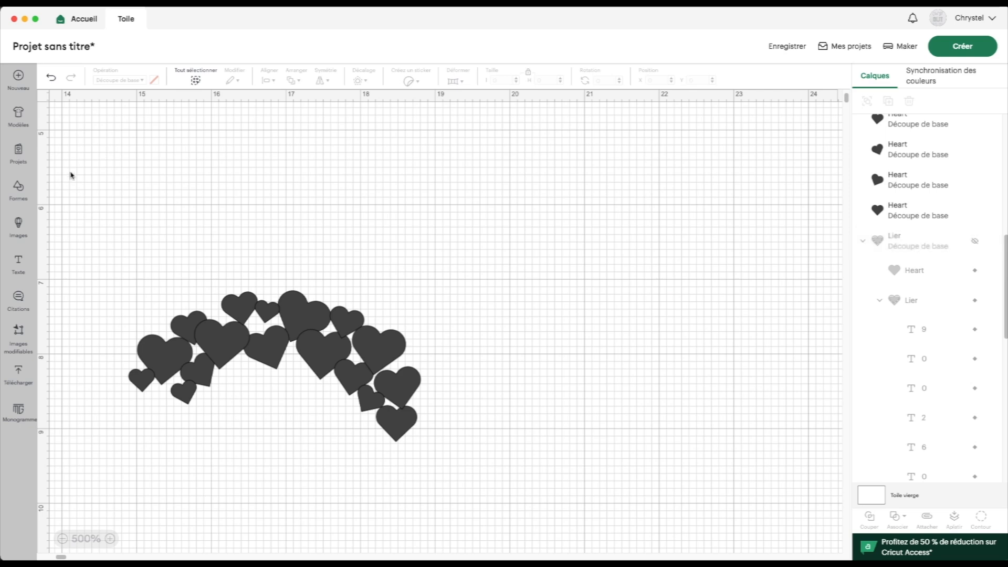
drag(64, 174, 467, 492)
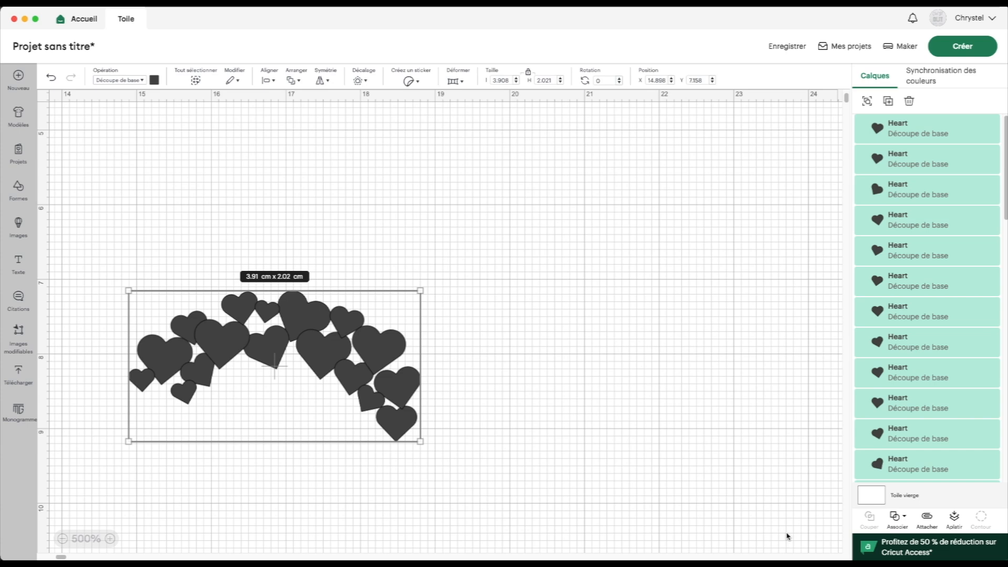
click(901, 517)
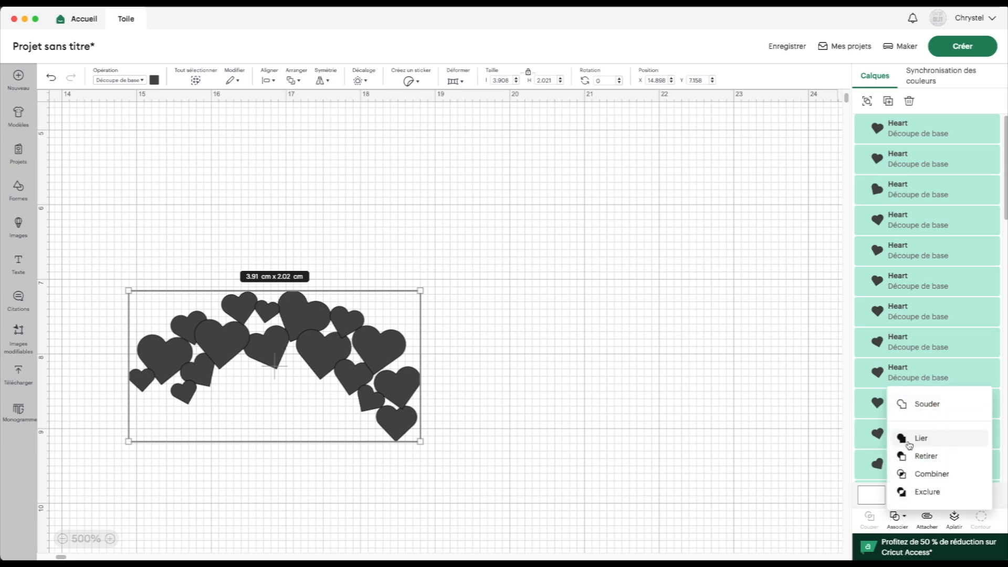
click(907, 407)
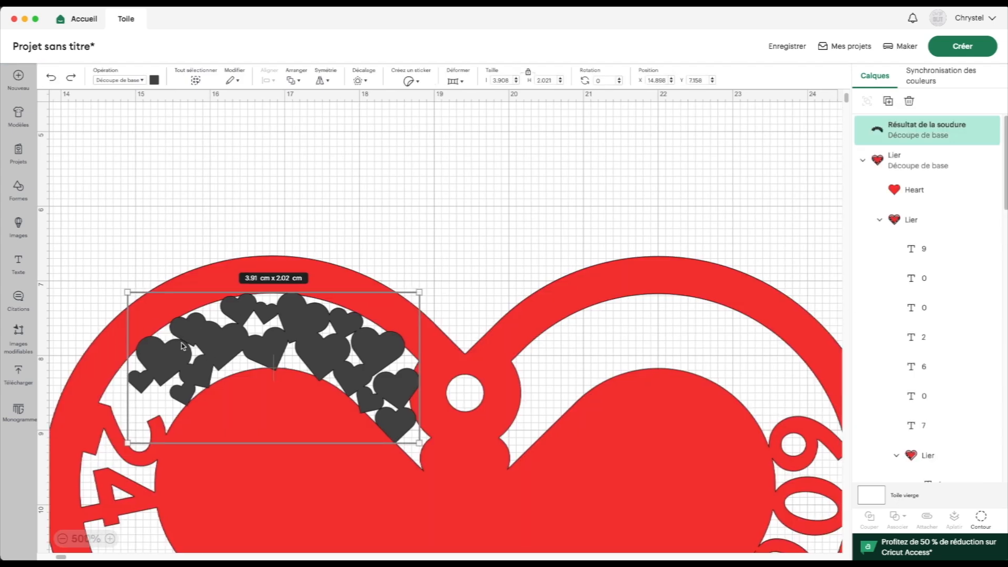
Recolour the welded strip of small hearts white
scroll(182, 346, left, 2)
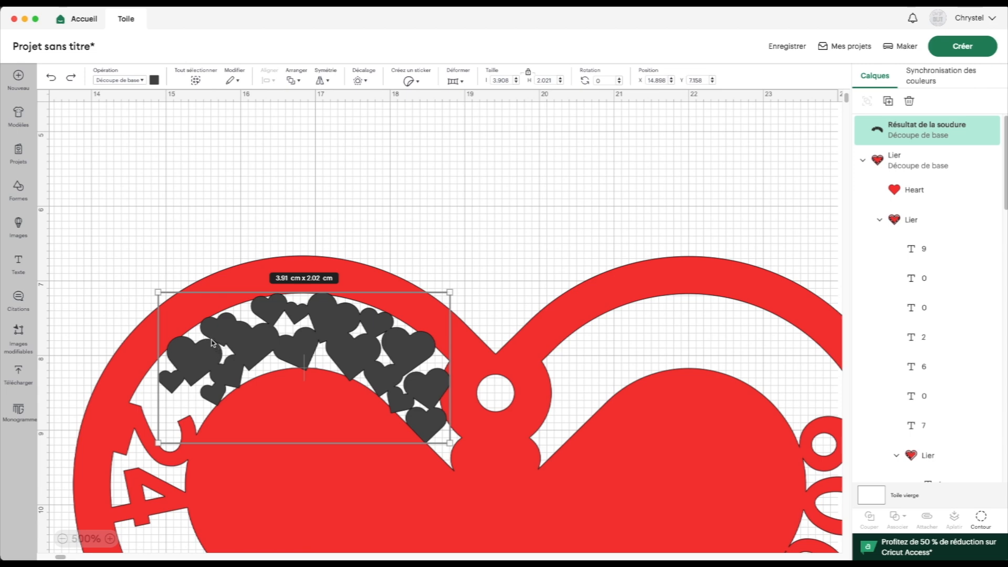
click(109, 539)
click(109, 539)
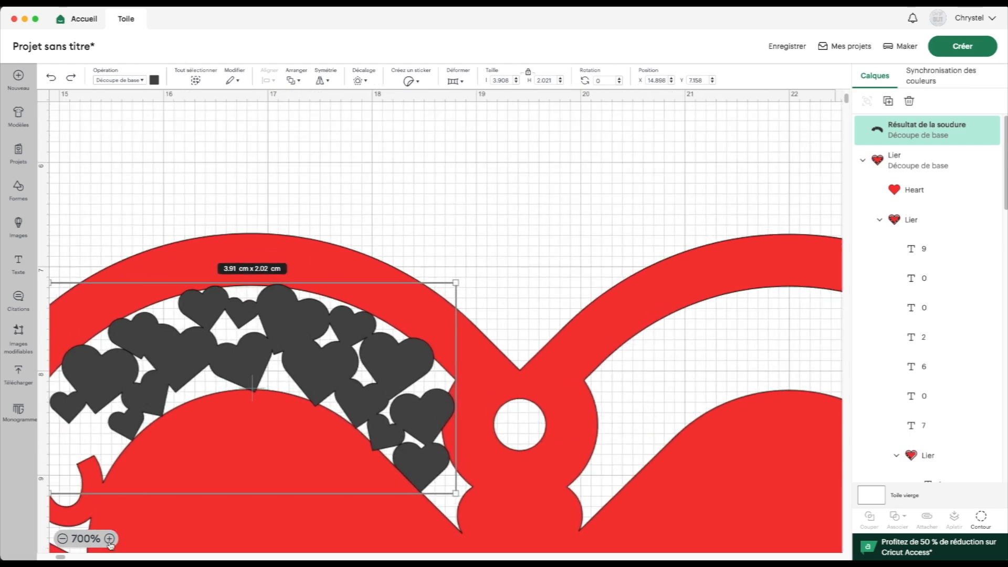
scroll(184, 359, left, 2)
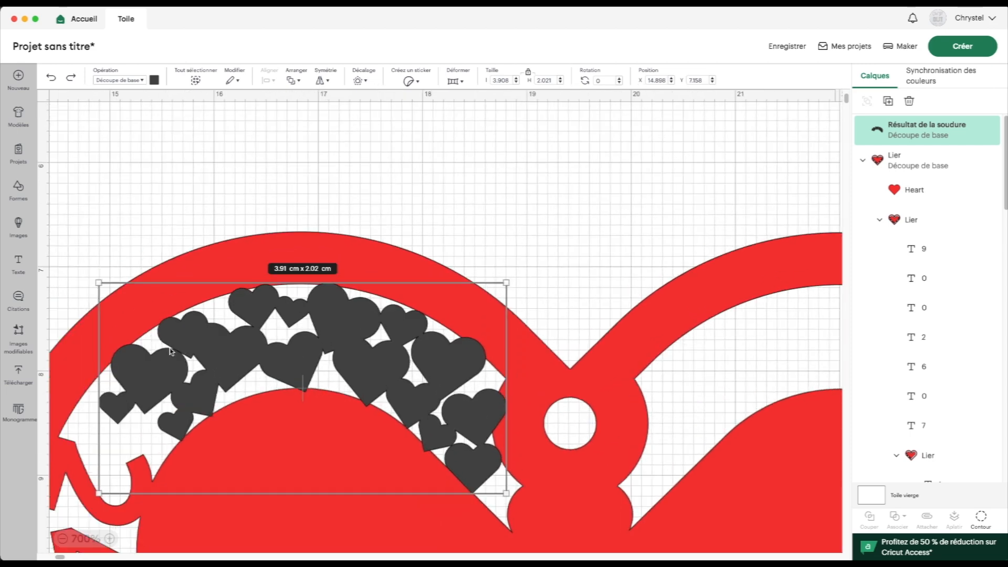
click(154, 80)
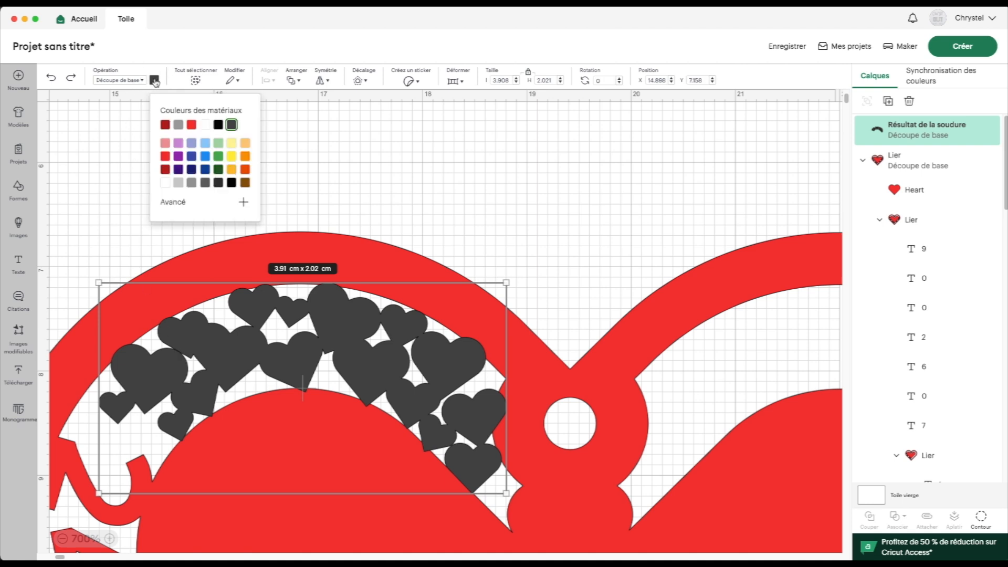
click(164, 182)
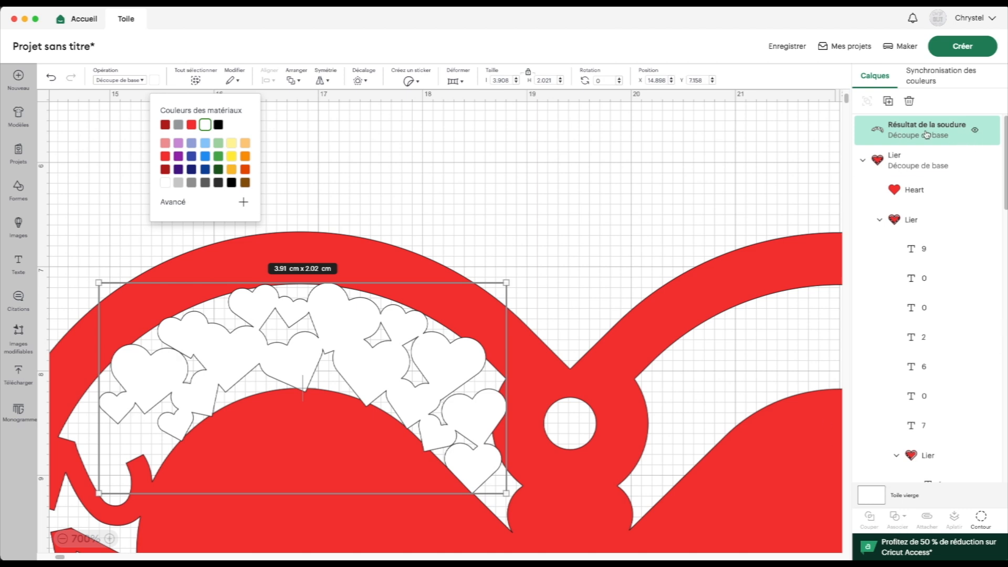
Insert an oval, shrink it to about 0.24 × 0.17 cm and place it over the open joint between two left hearts
click(19, 189)
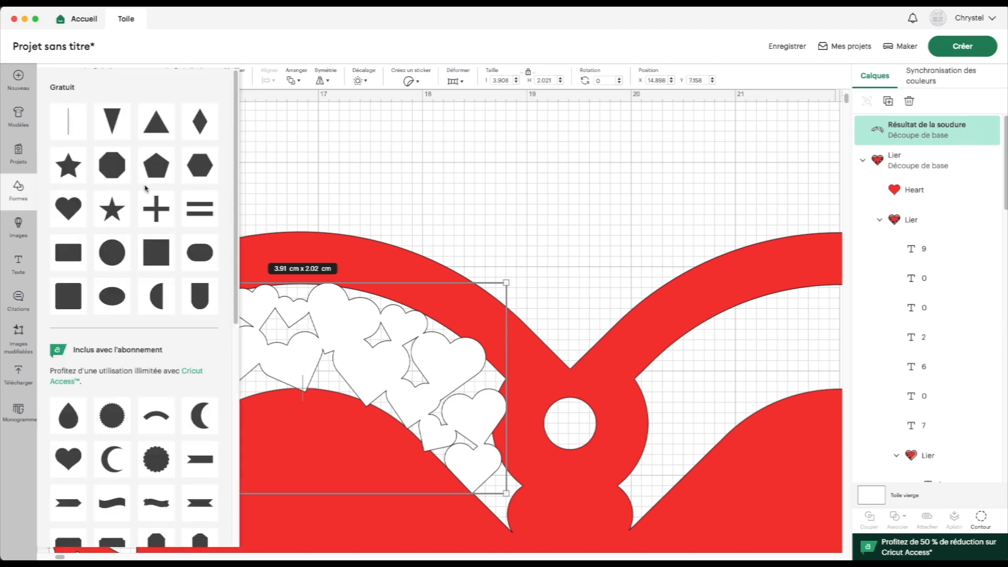
click(113, 288)
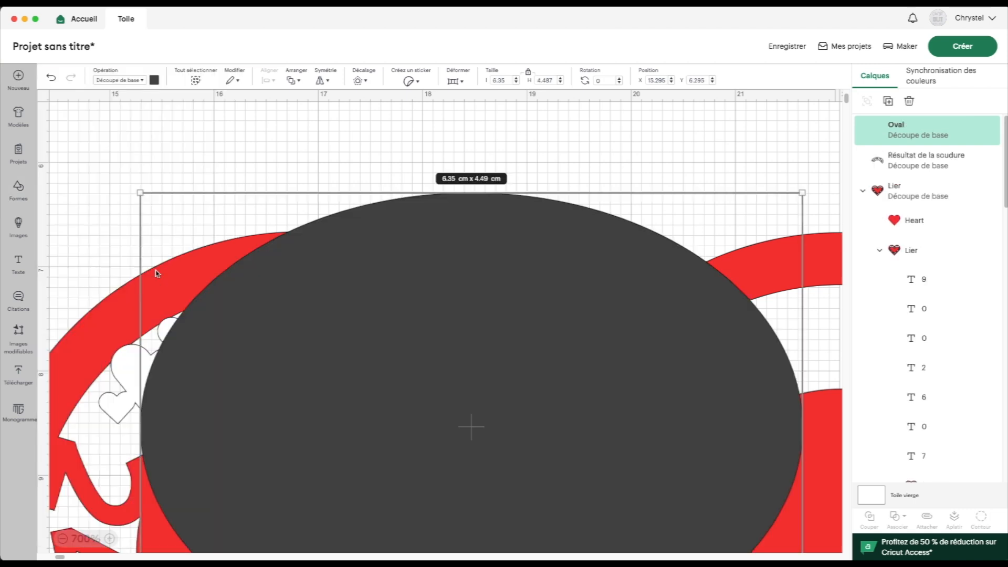
drag(800, 190, 173, 358)
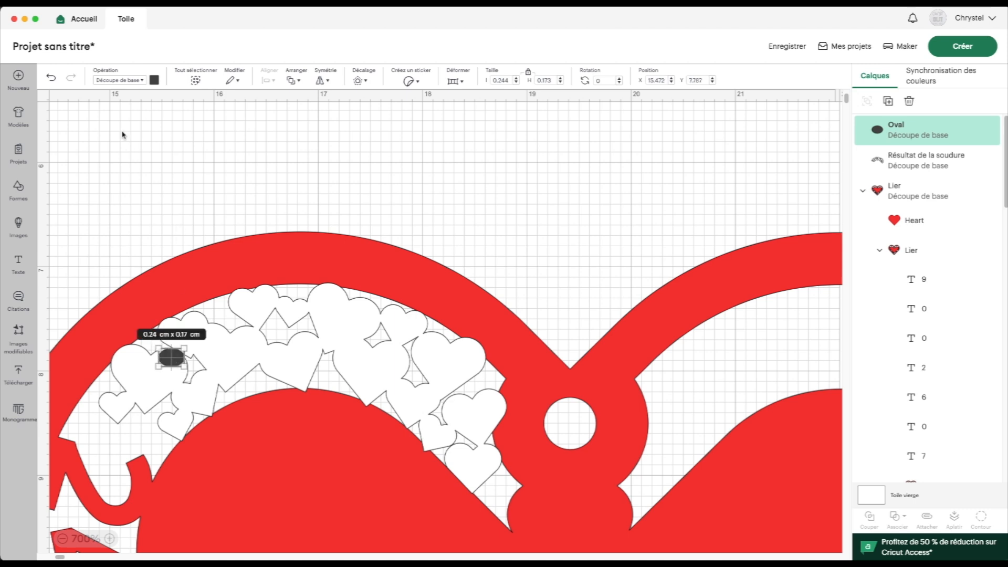
click(116, 162)
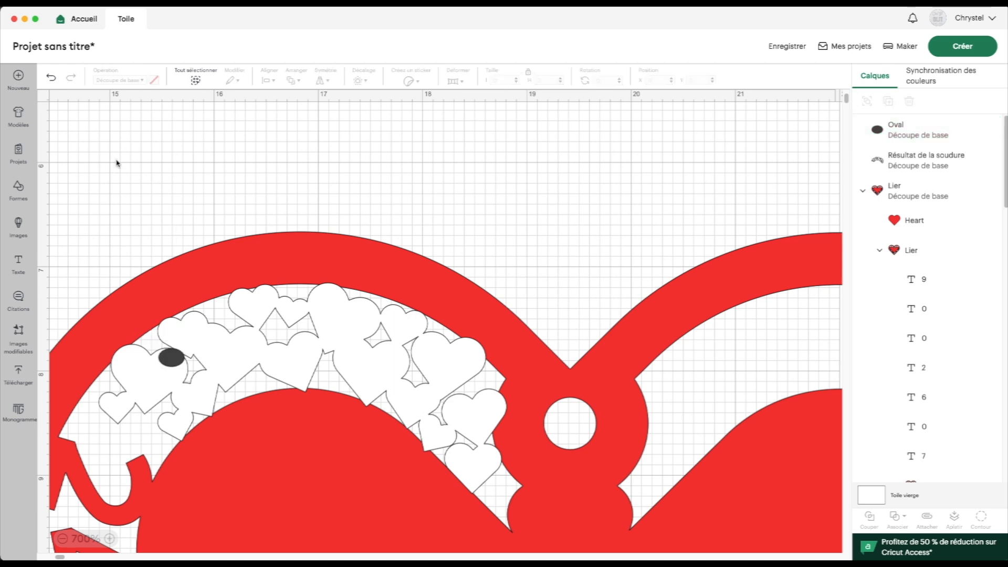
Weld the small oval to the white heart strip to bridge the two hearts
click(174, 359)
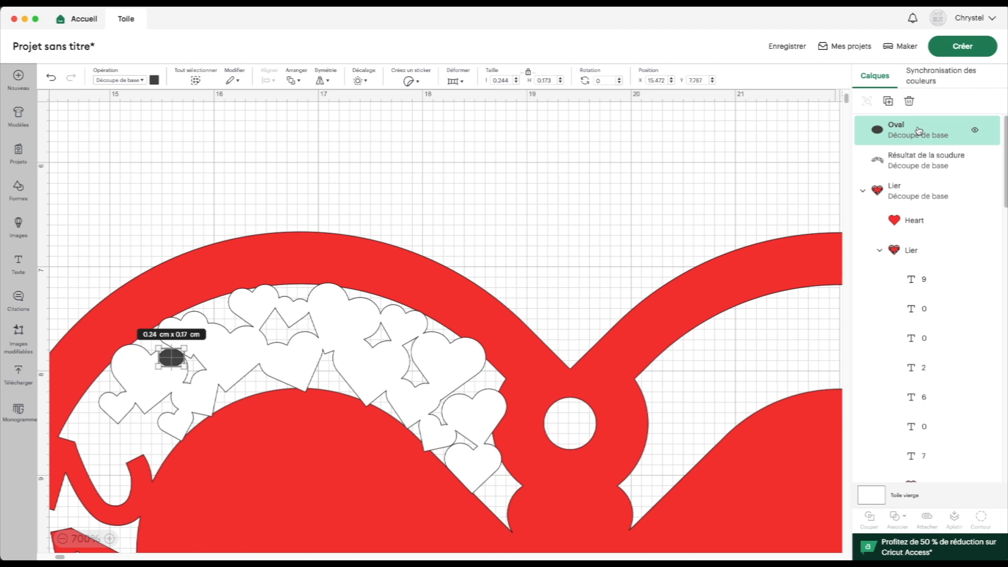
shift+click(915, 164)
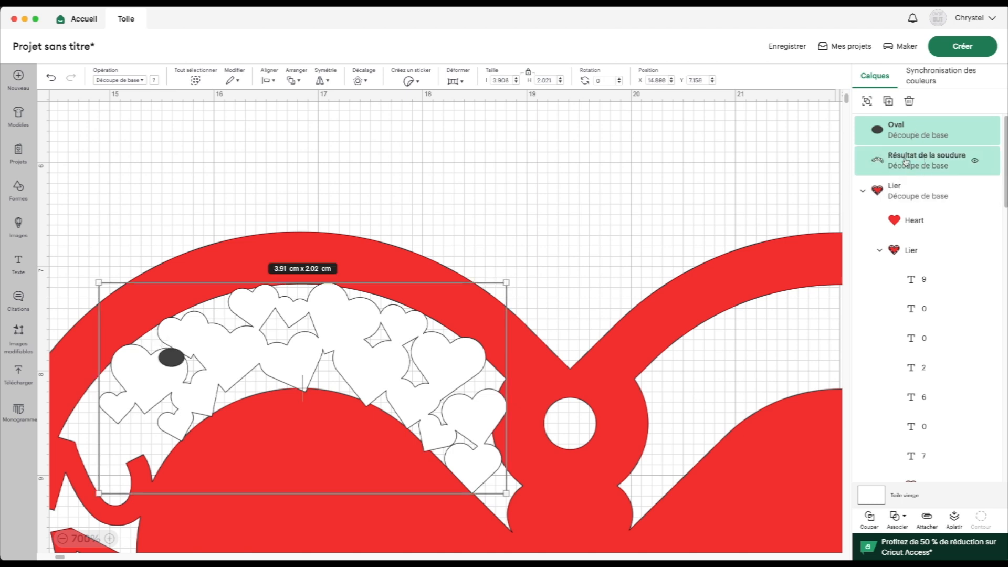
click(900, 518)
click(916, 404)
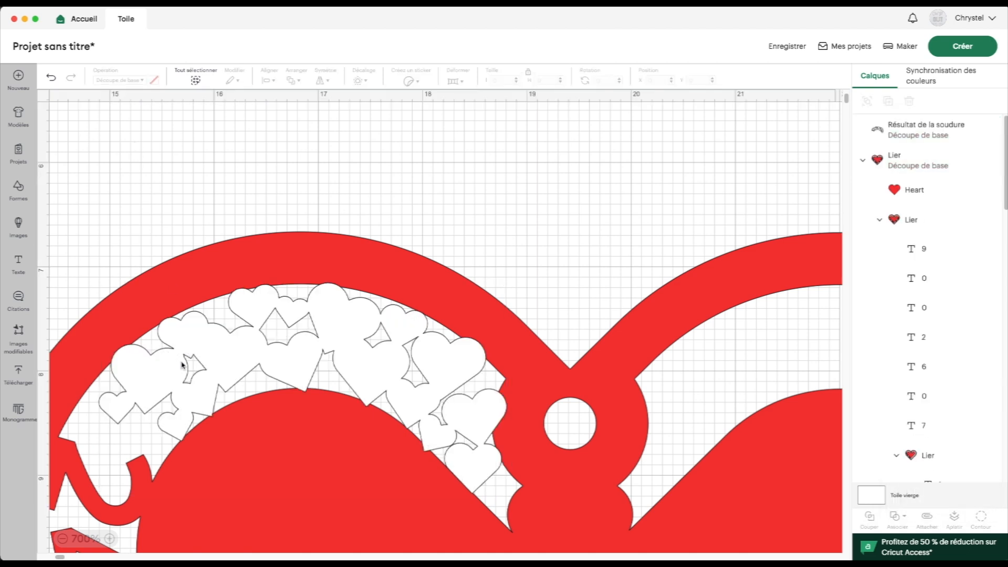
scroll(188, 362, left, 1)
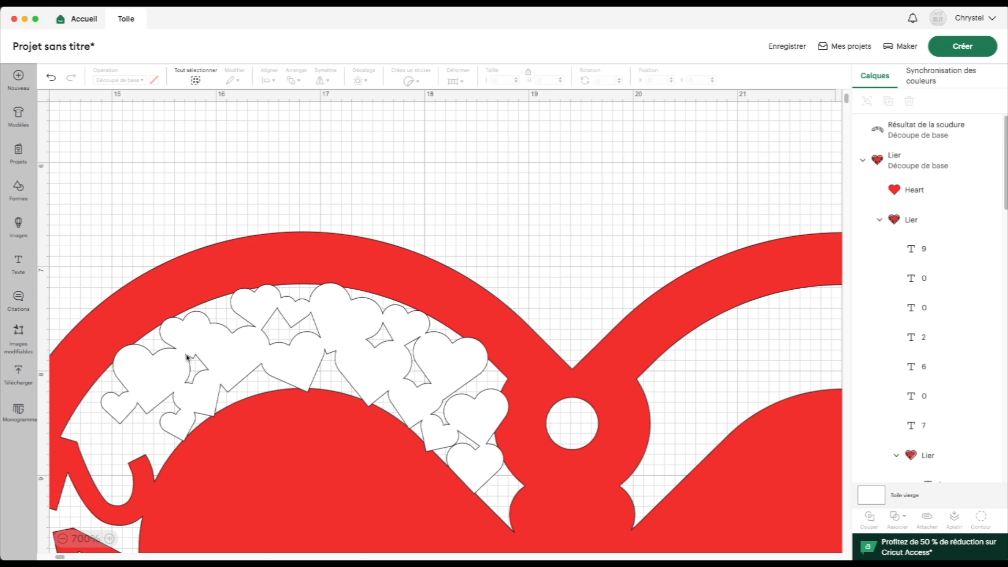
Hide the red date heart, duplicate the white heart strip and flip the copy about the vertical axis, moving it clear of the original
click(977, 162)
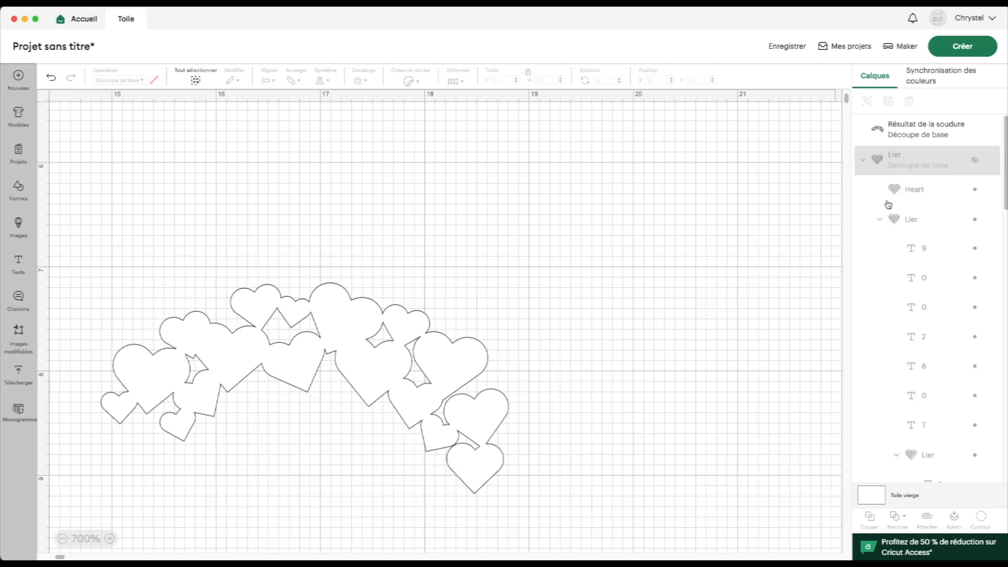
click(211, 357)
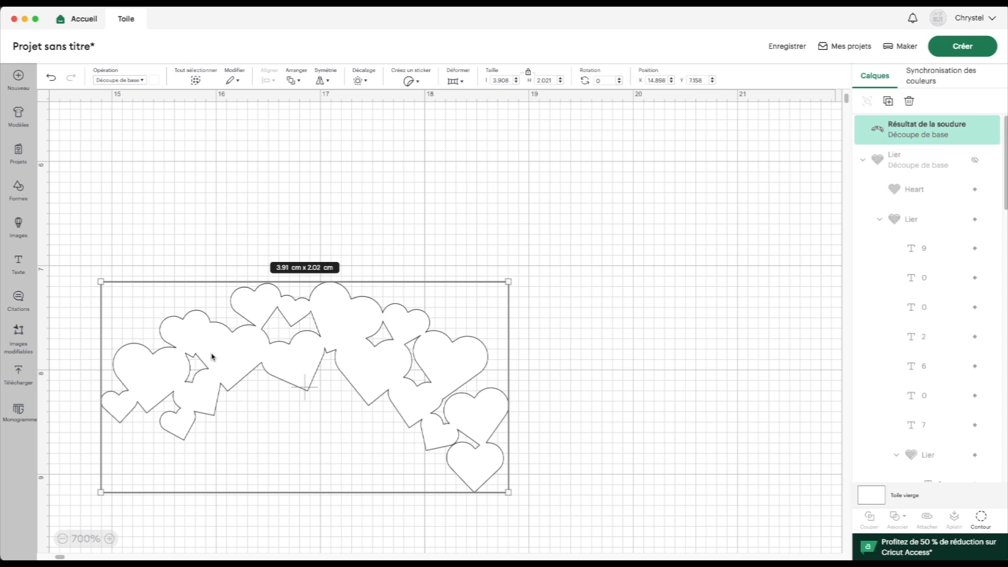
click(888, 103)
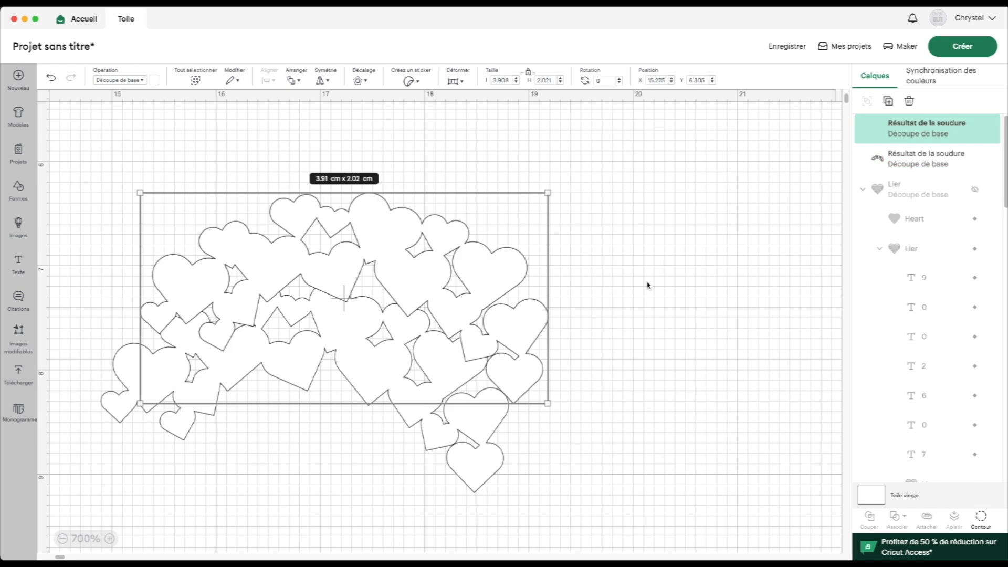
click(320, 80)
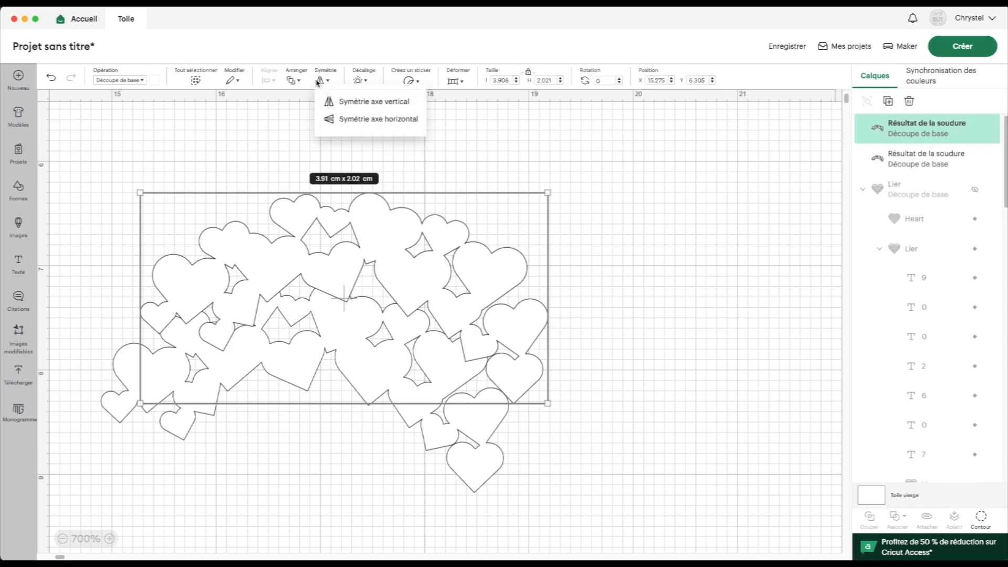
click(376, 103)
drag(242, 254, 595, 187)
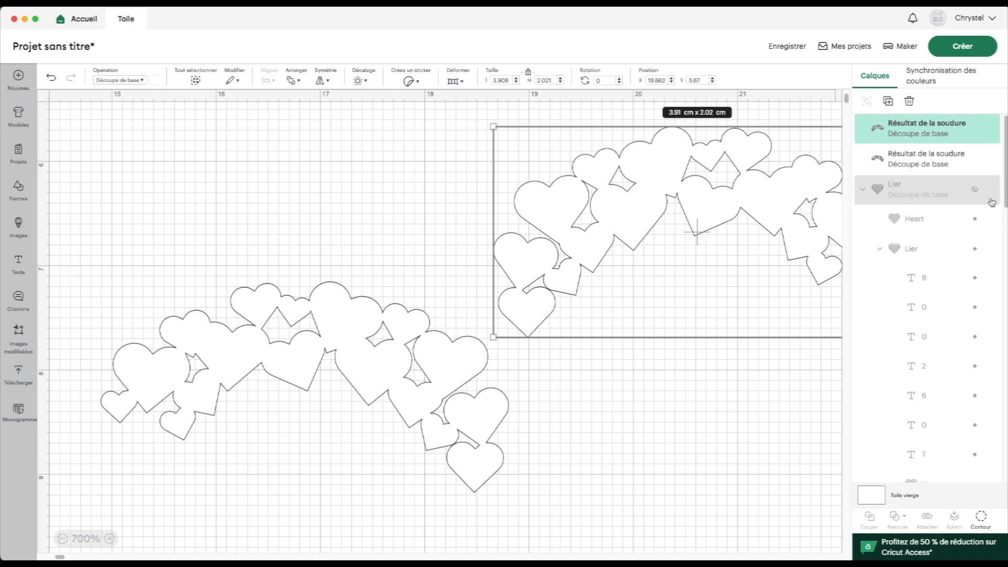
Show the red date heart again and place the mirrored heart strip in its upper right gap, matching the left strip's position
click(975, 189)
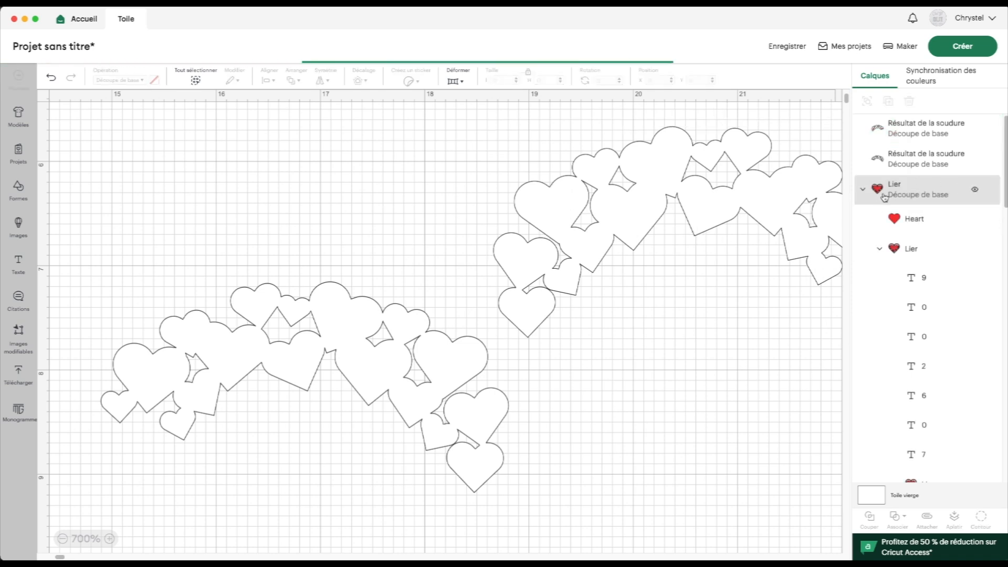
drag(524, 255, 667, 416)
scroll(666, 416, right, 10)
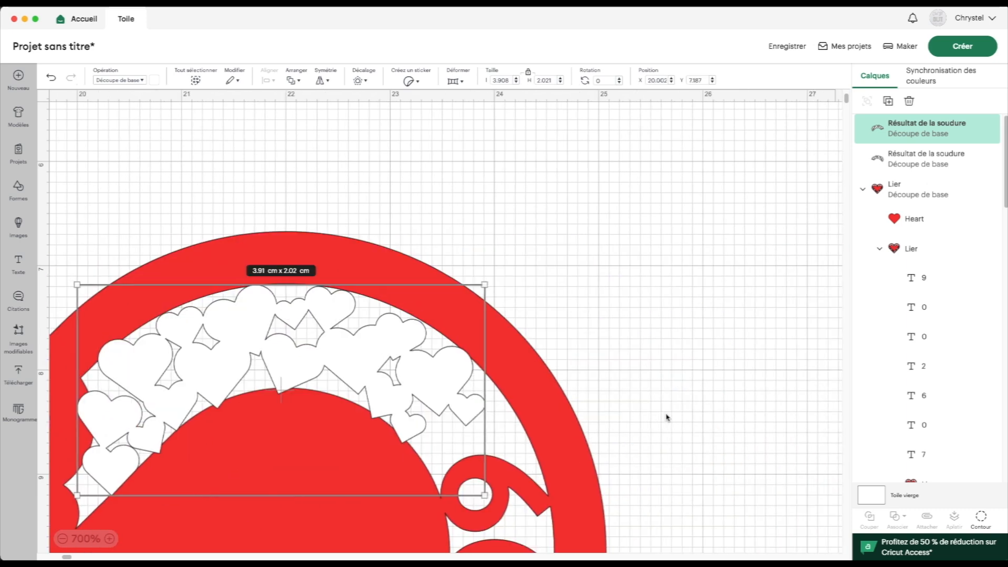
scroll(666, 418, left, 10)
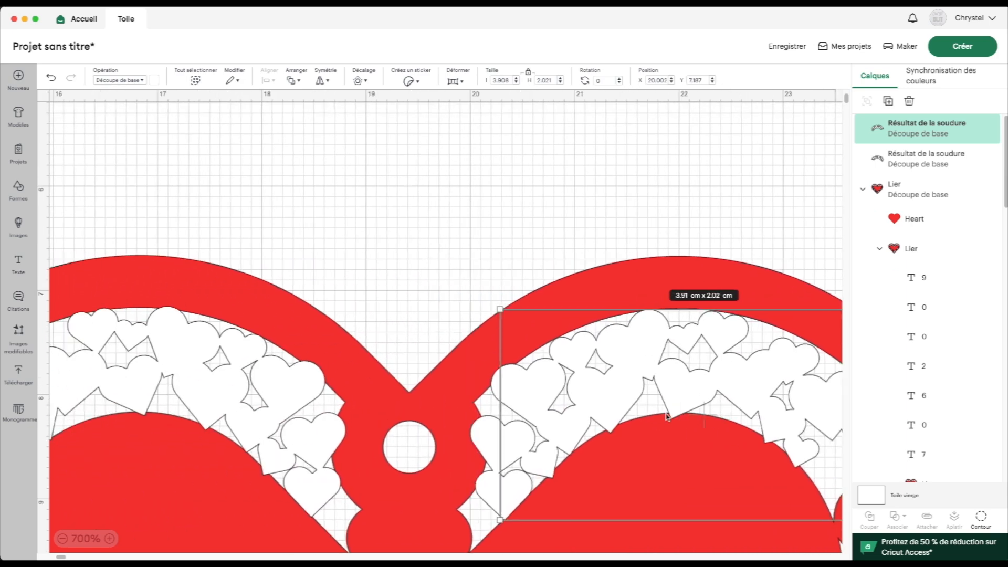
scroll(667, 417, right, 5)
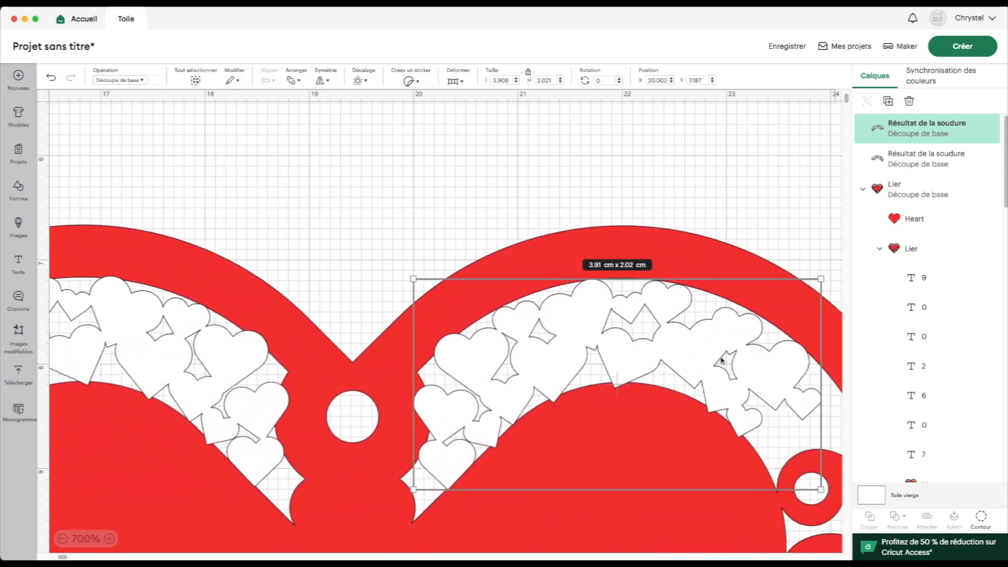
scroll(623, 335, down, 1)
scroll(602, 353, left, 6)
scroll(602, 353, right, 6)
scroll(599, 353, right, 2)
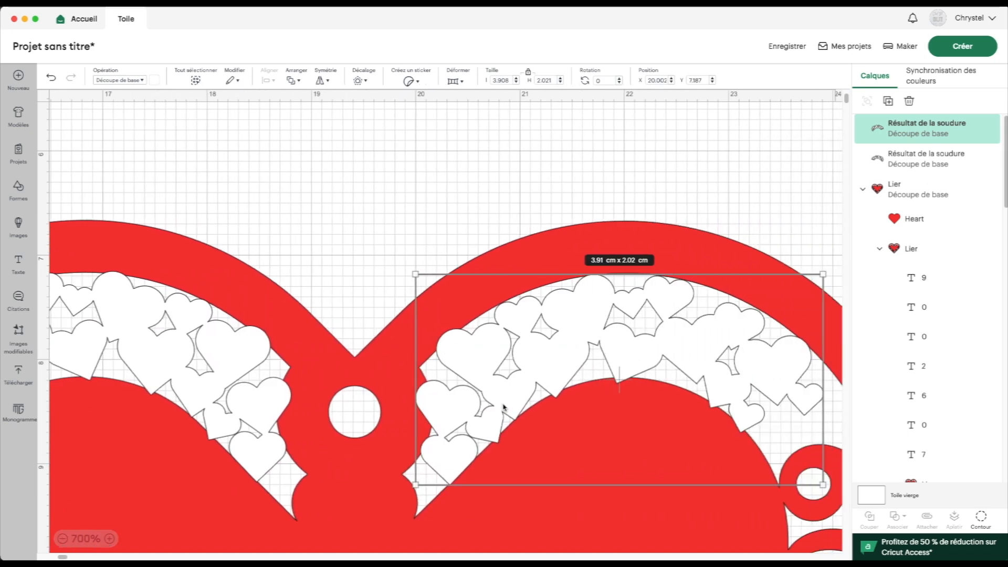
scroll(565, 336, right, 3)
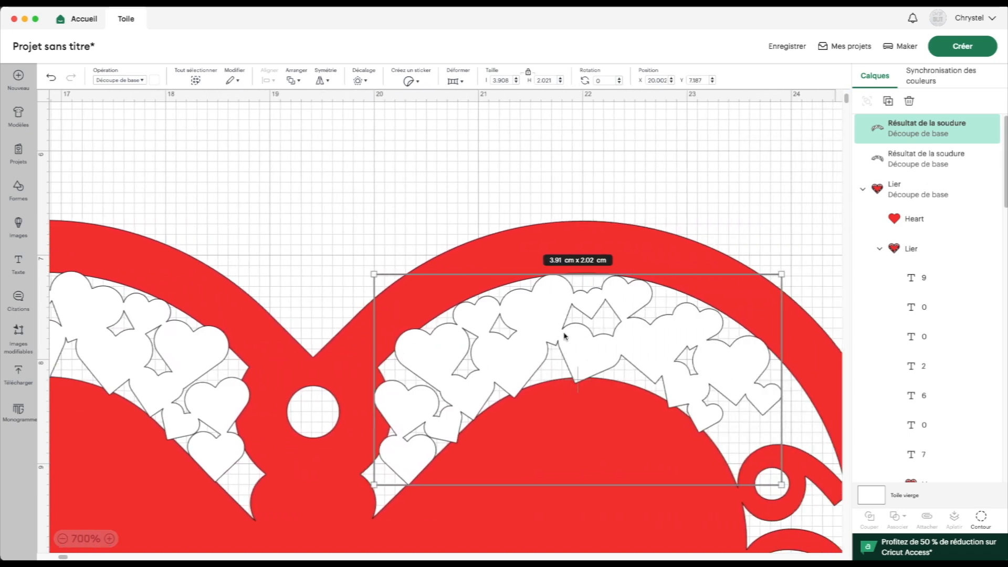
Nudge the mirrored strip slightly right and up to X 20.032, Y 7.157 so it overlaps the red frame
key(Right)
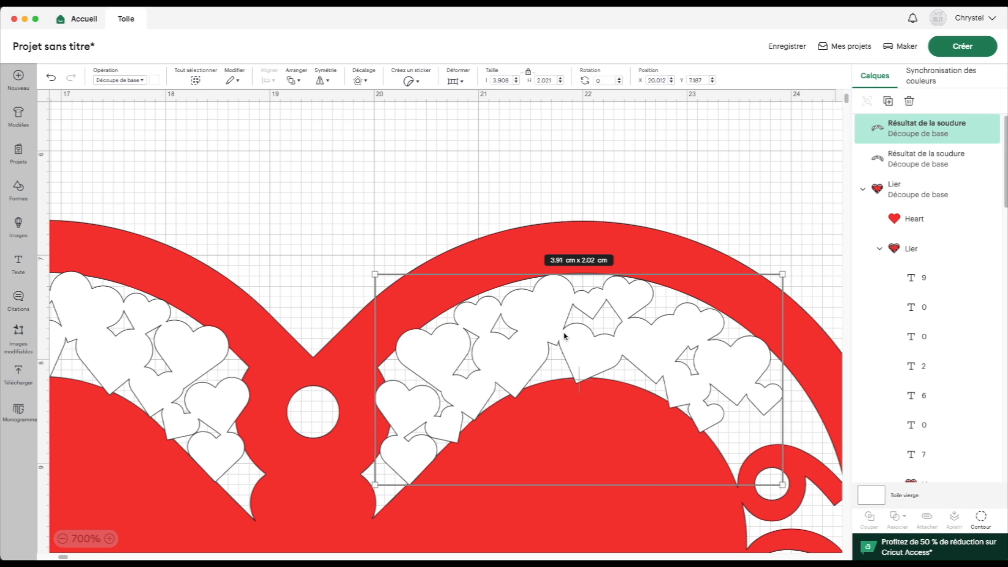
key(Up)
key(Right)
key(Up)
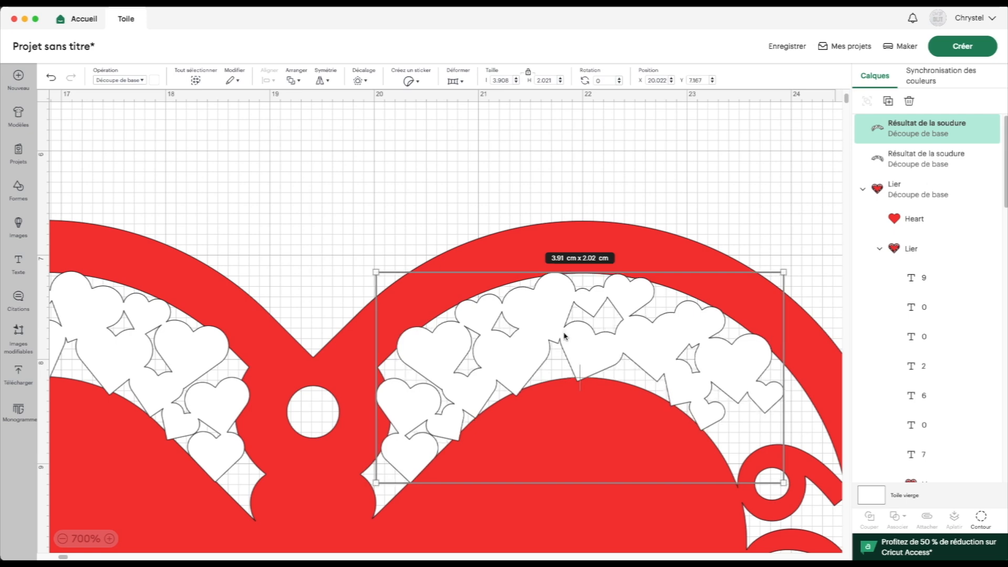
key(Down)
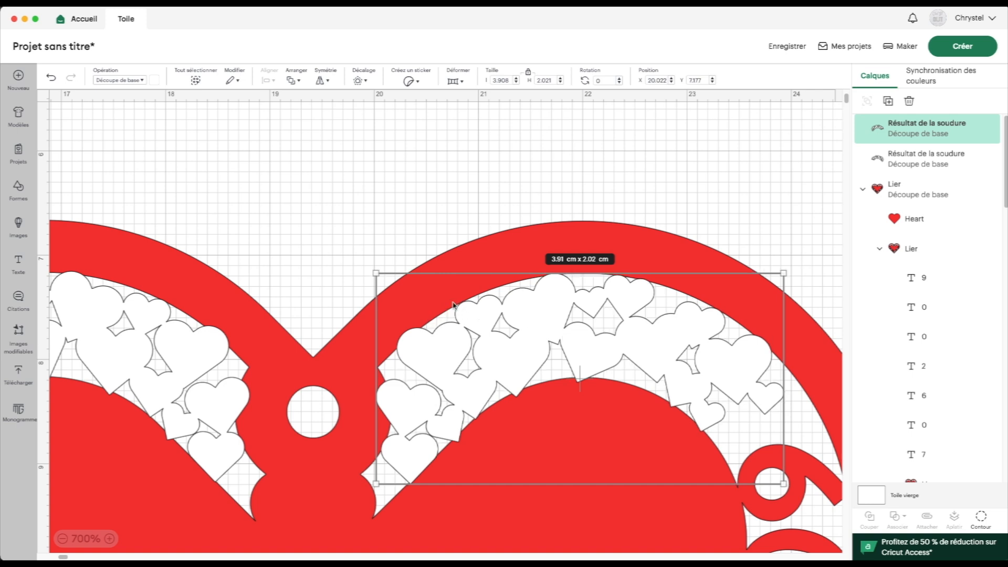
key(Right)
key(Up)
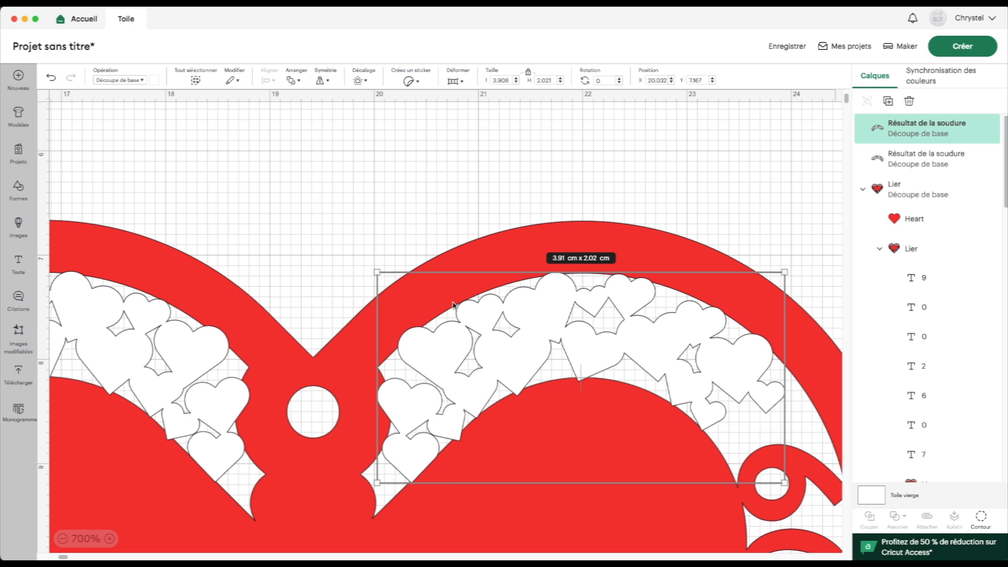
key(Up)
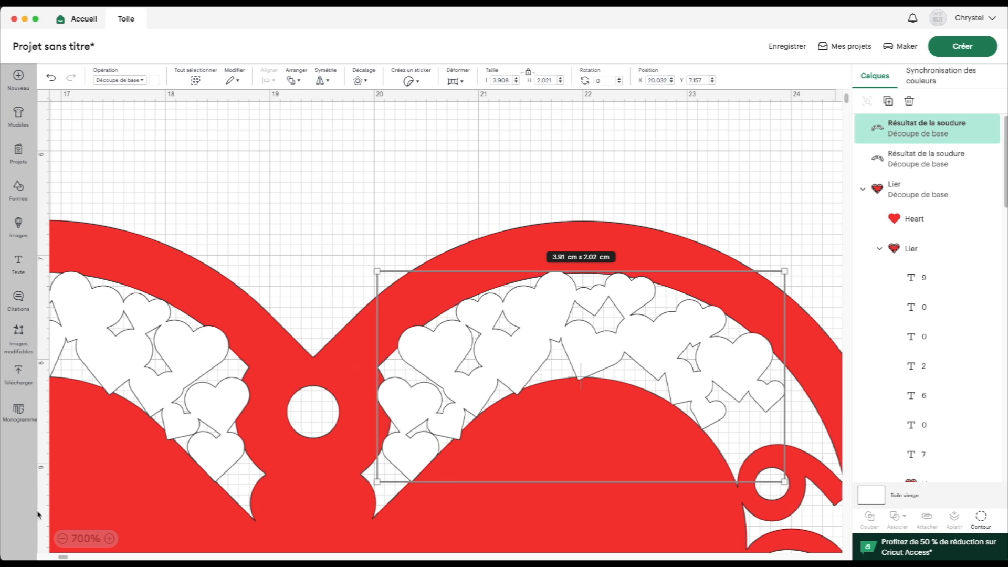
Select both white heart strips with the red date heart and unite them (Lier) into one red piece
click(63, 539)
click(63, 538)
click(63, 538)
click(63, 538)
click(63, 538)
click(63, 539)
click(63, 538)
click(63, 539)
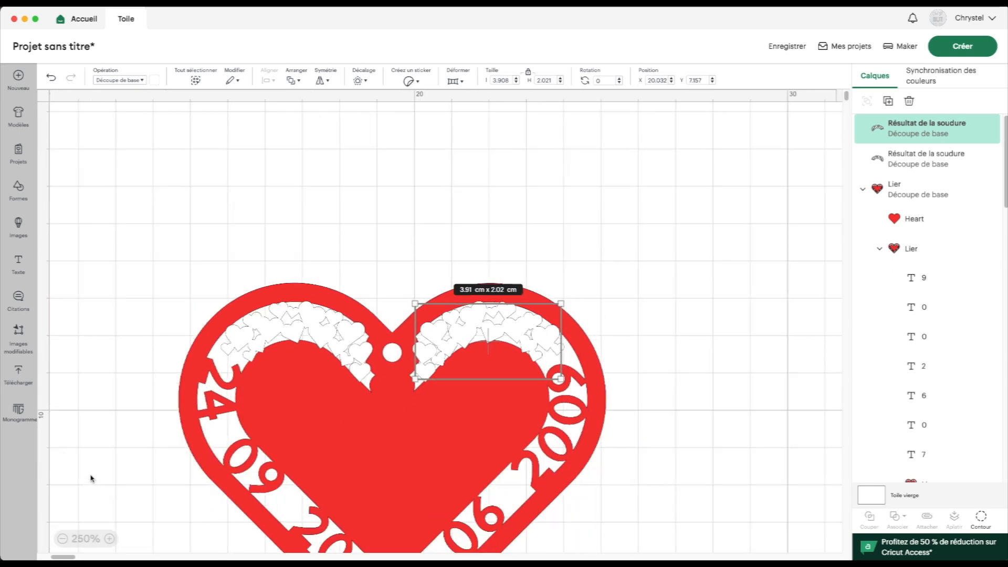
scroll(89, 484, down, 5)
click(156, 129)
drag(138, 128, 716, 478)
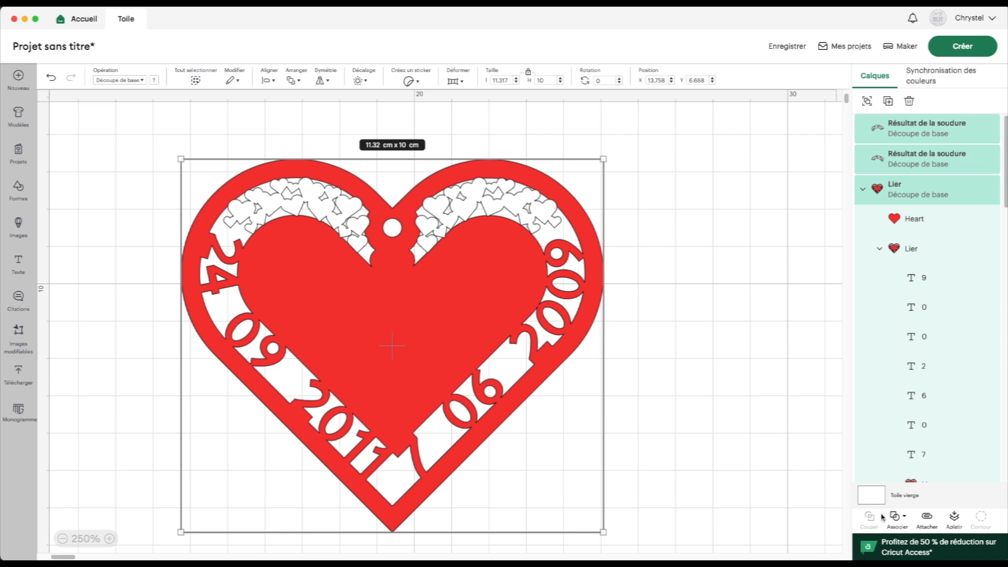
click(898, 517)
click(916, 408)
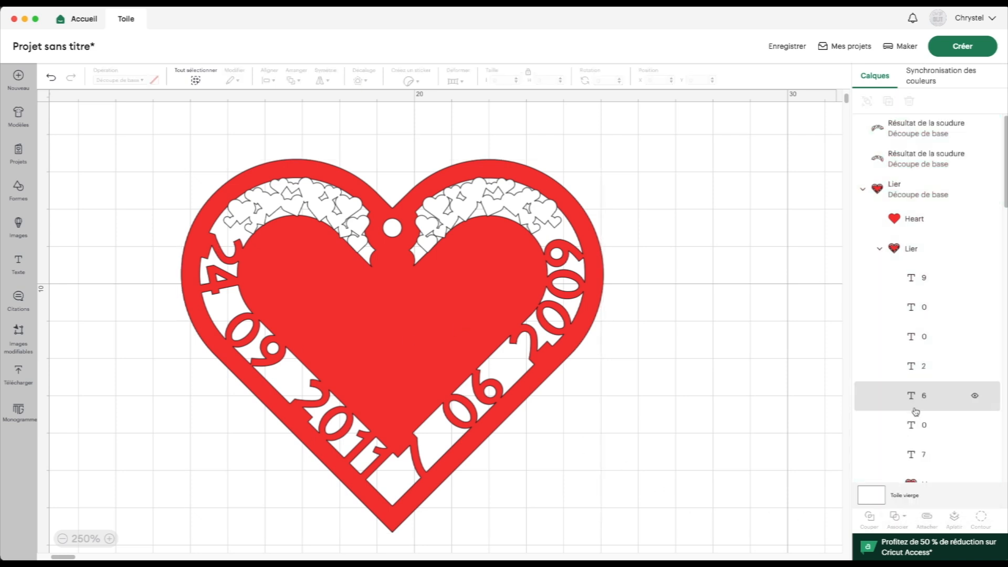
click(371, 421)
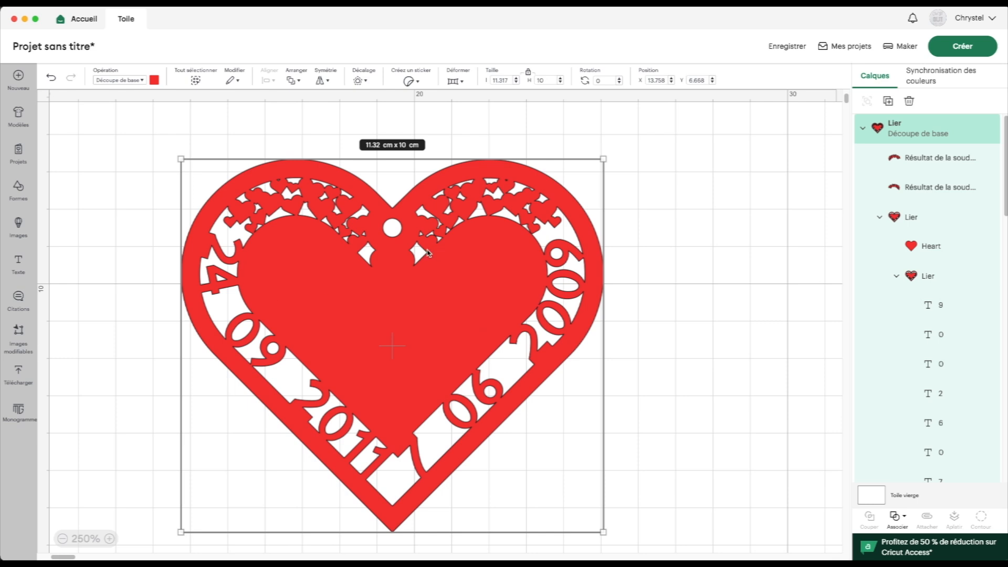
scroll(325, 242, up, 2)
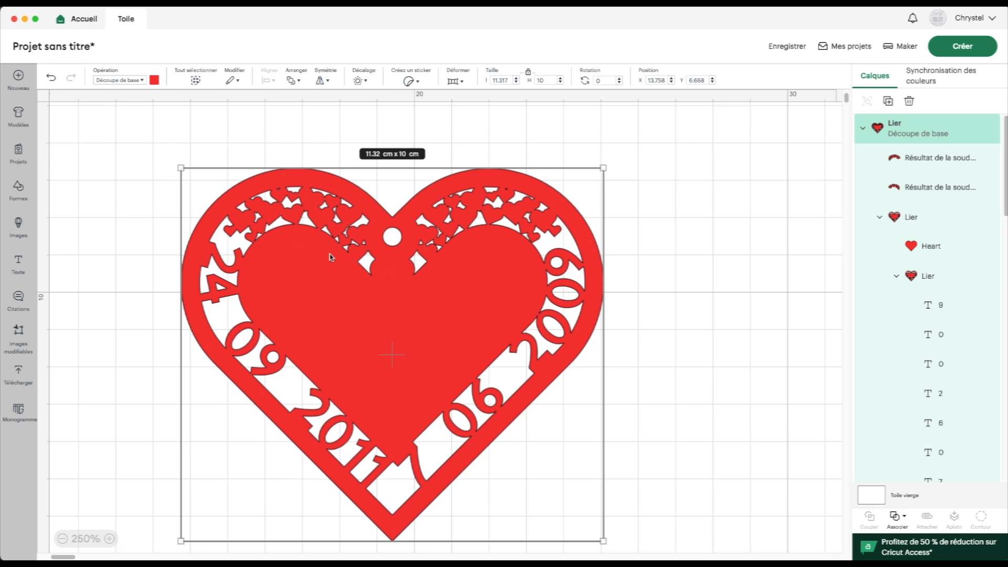
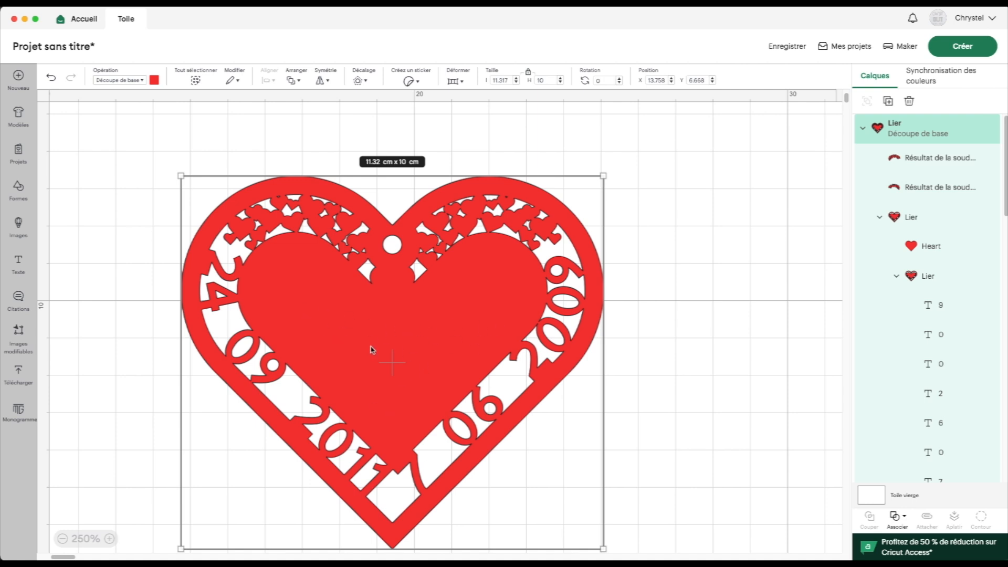
Insert a text object and narrow the free Cricut fonts to the stencil category (Pochoir)
click(19, 263)
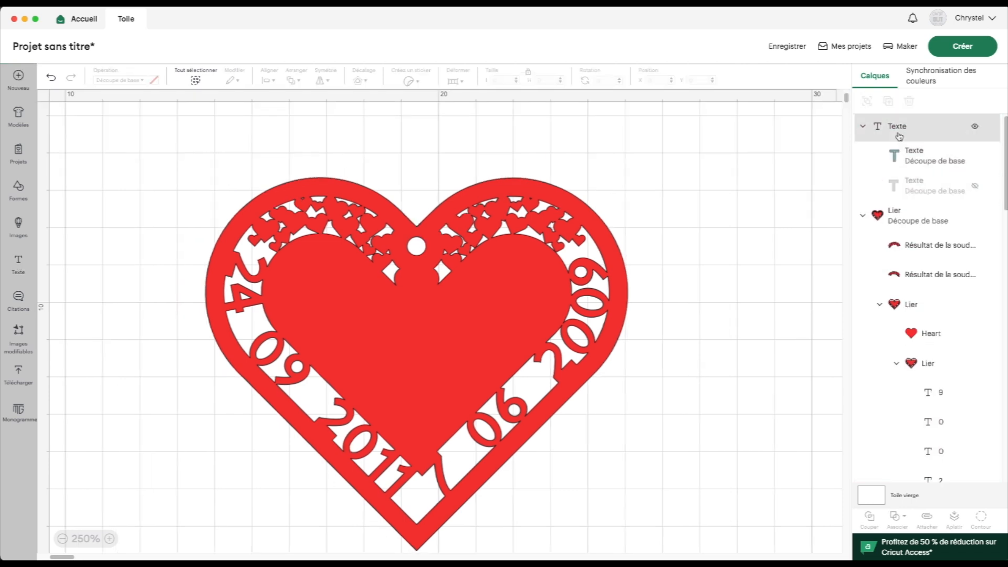
click(925, 163)
click(88, 109)
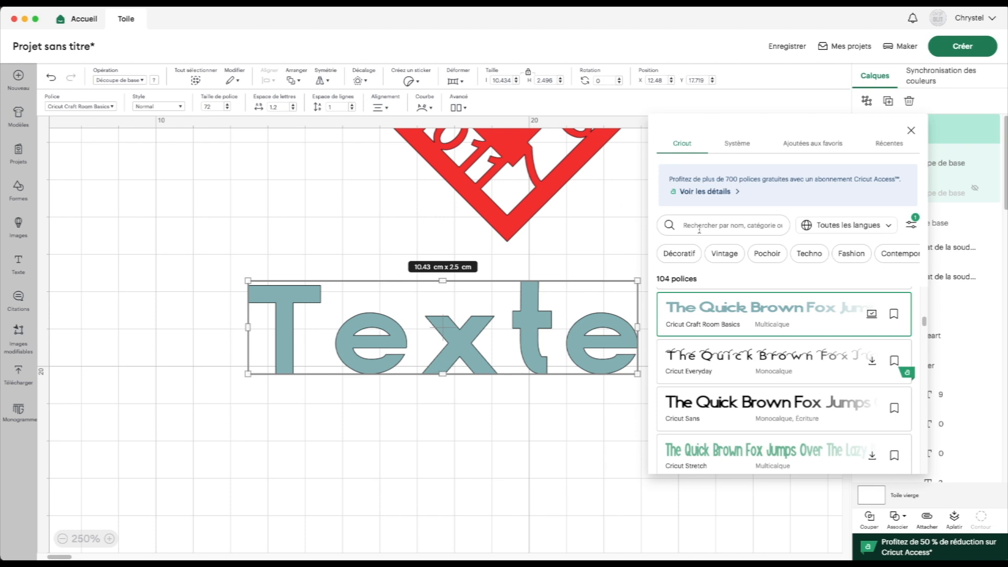
click(911, 225)
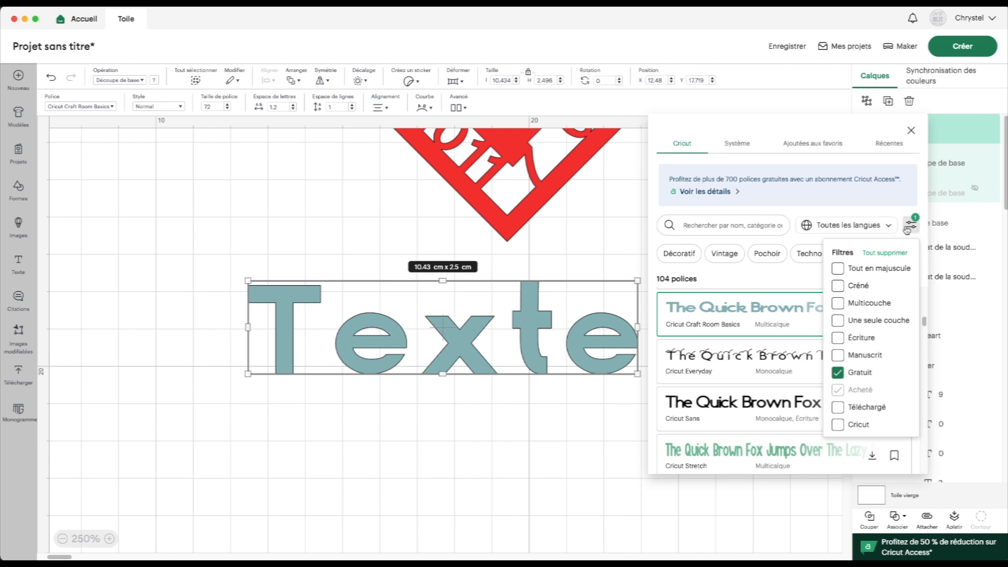
click(777, 257)
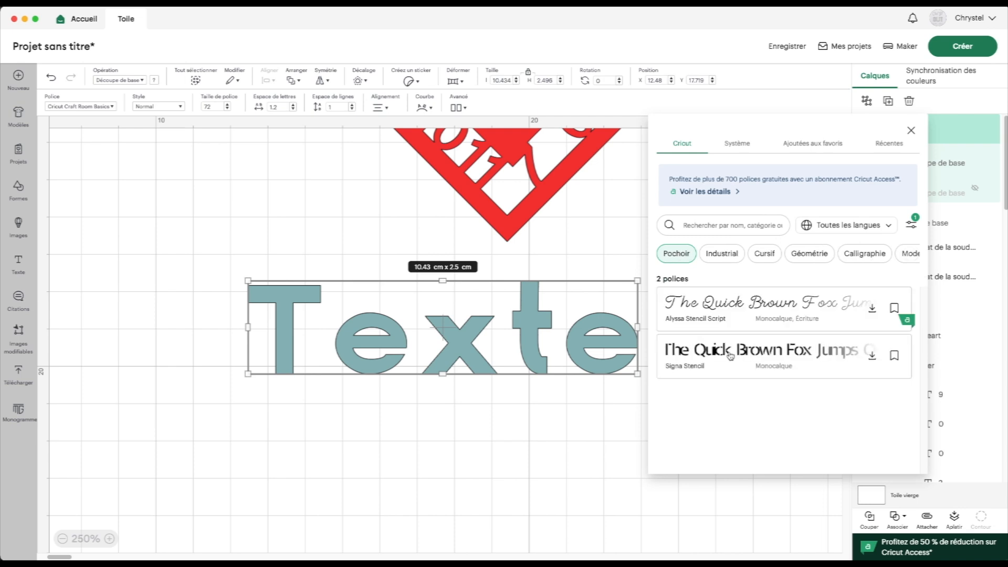
Try Alyssa Stencil Script and Signa Stencil on the sample text, keeping Alyssa Stencil Script
click(704, 314)
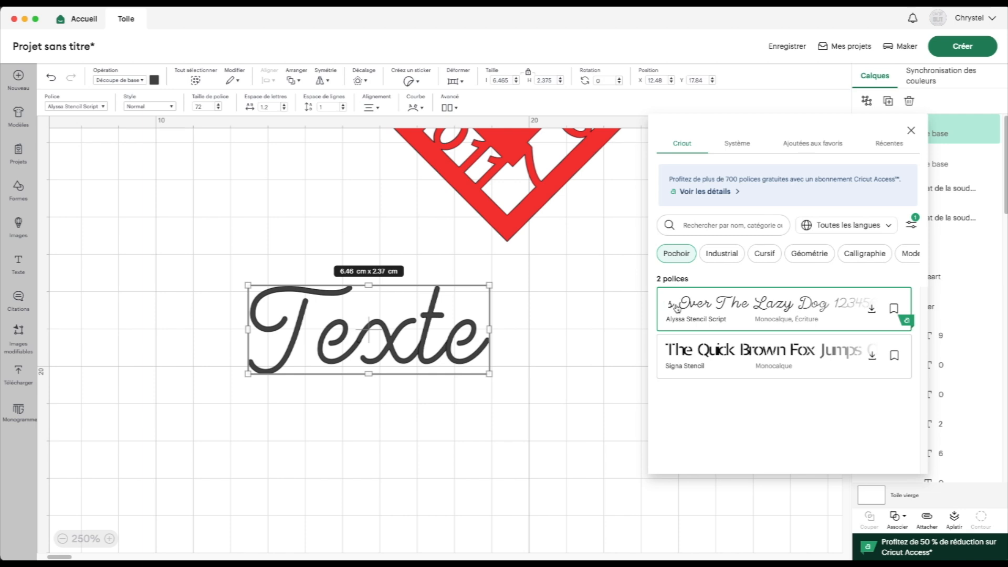
click(683, 375)
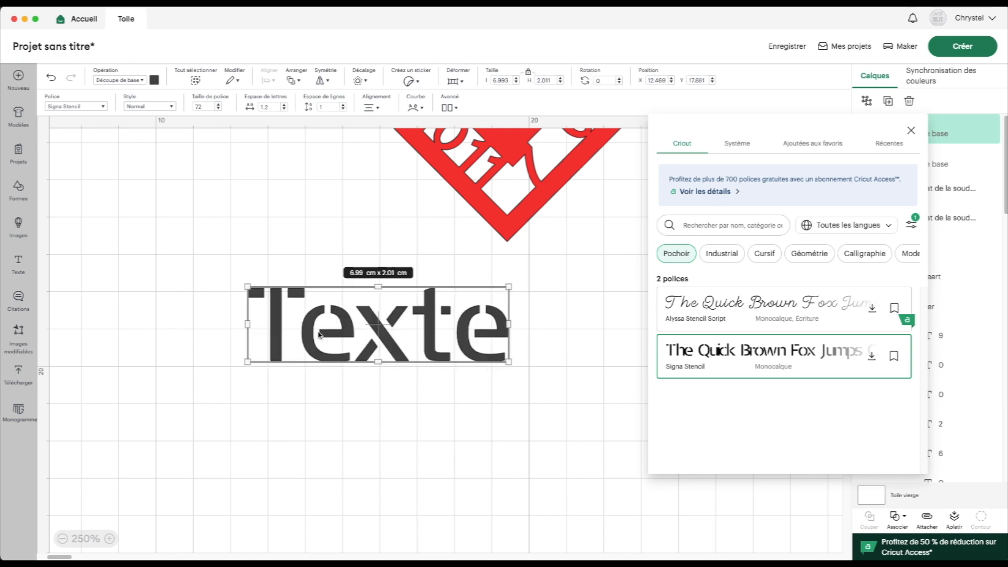
click(730, 317)
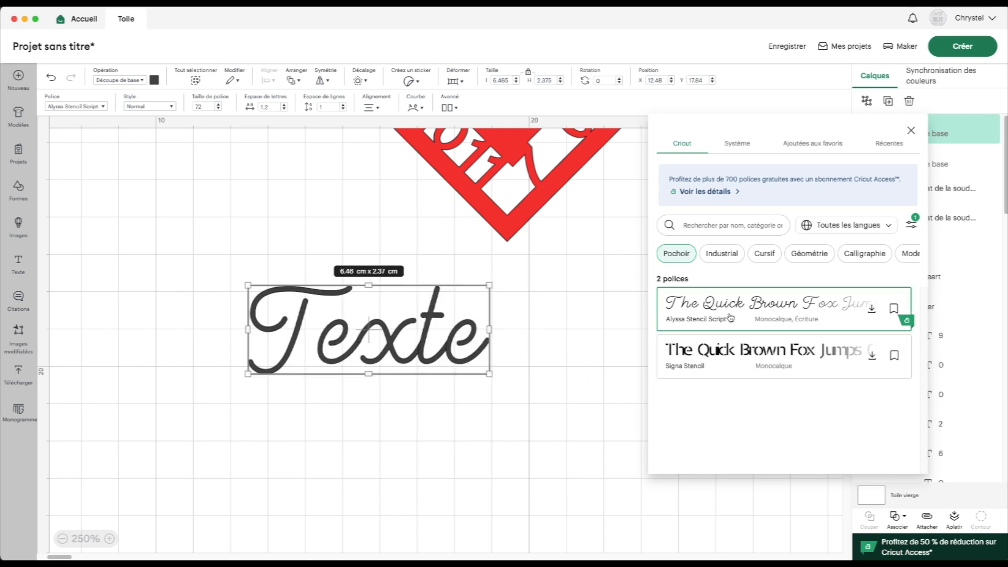
click(913, 132)
Move the sample text onto the middle of the red heart and set its letter spacing to 0
scroll(345, 308, up, 5)
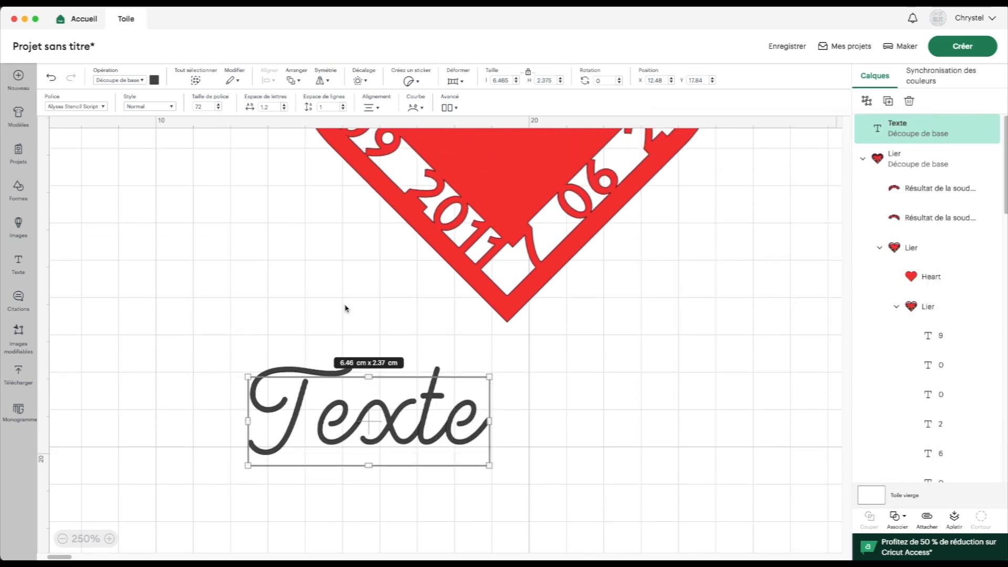
drag(319, 546, 470, 230)
scroll(470, 230, right, 3)
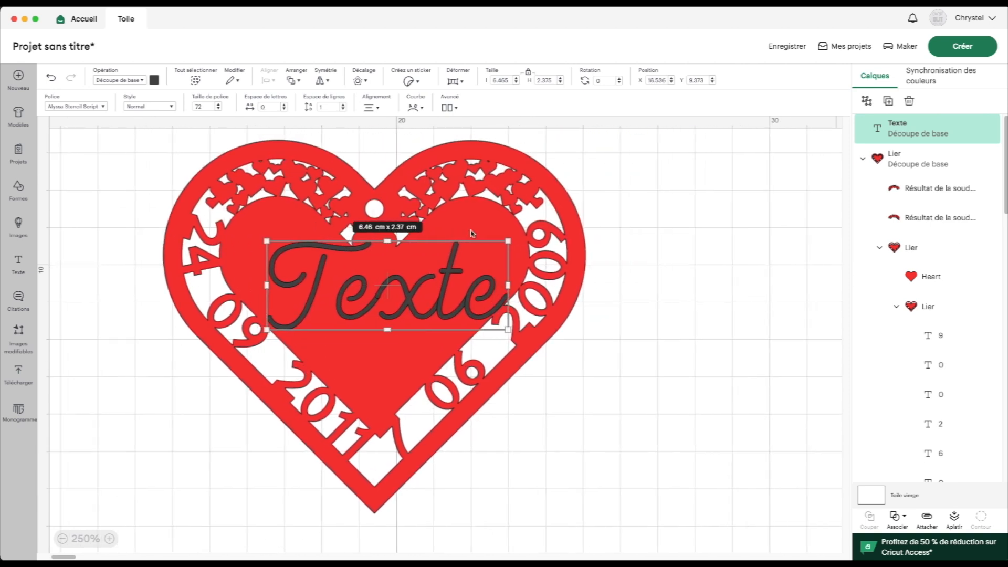
Replace the sample text with "I LOEVE YOU", one word per line
double_click(375, 305)
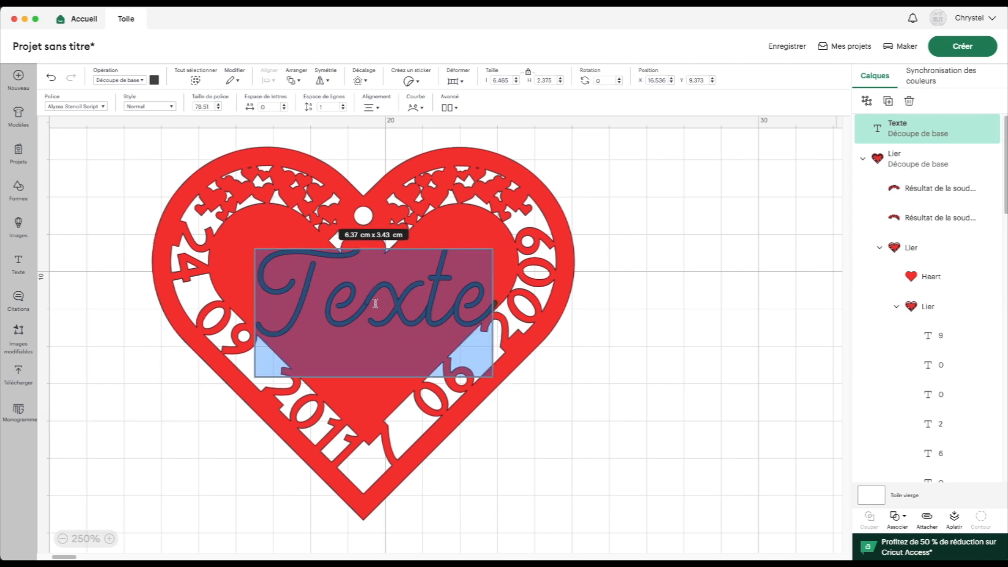
text(I)
key(Return)
text(LOEVE)
key(Return)
text(YOU)
scroll(569, 282, down, 2)
Shrink the three-line text to about 3.22 × 3.07 cm and centre it inside the inner red heart
drag(622, 233, 359, 482)
drag(321, 535, 379, 312)
drag(415, 260, 422, 255)
drag(364, 313, 357, 317)
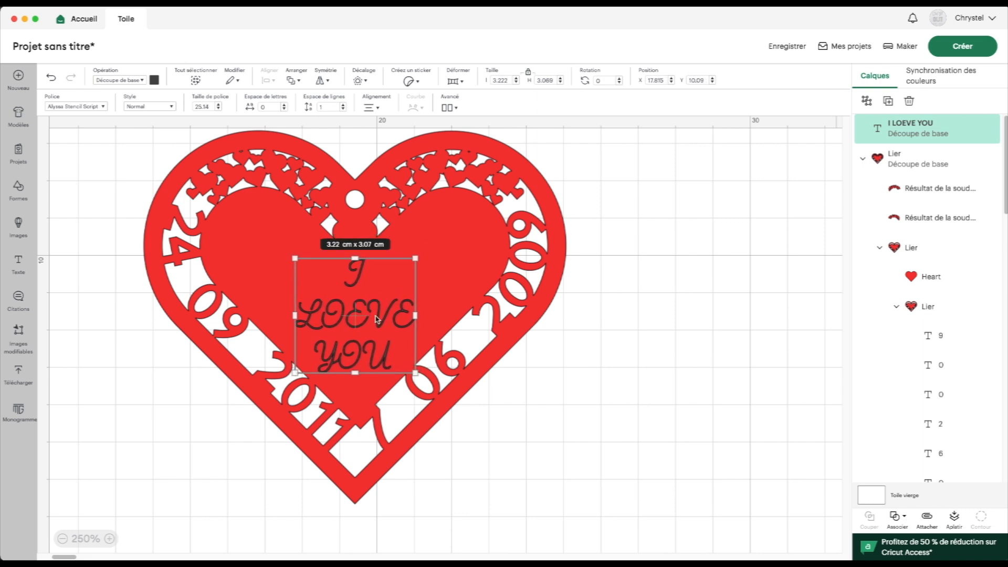
Set the corrected text "I LOVE YOU" in Signa Stencil and enlarge it to about 2.5 × 3.22 cm, centred in the inner heart
click(76, 106)
click(735, 353)
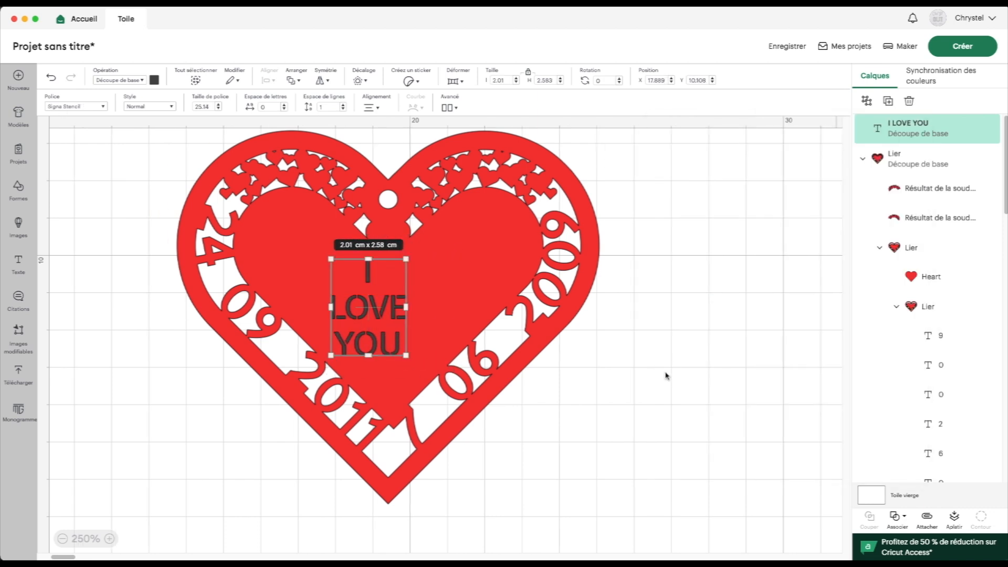
drag(406, 355, 424, 379)
drag(389, 332, 401, 330)
scroll(220, 434, right, 3)
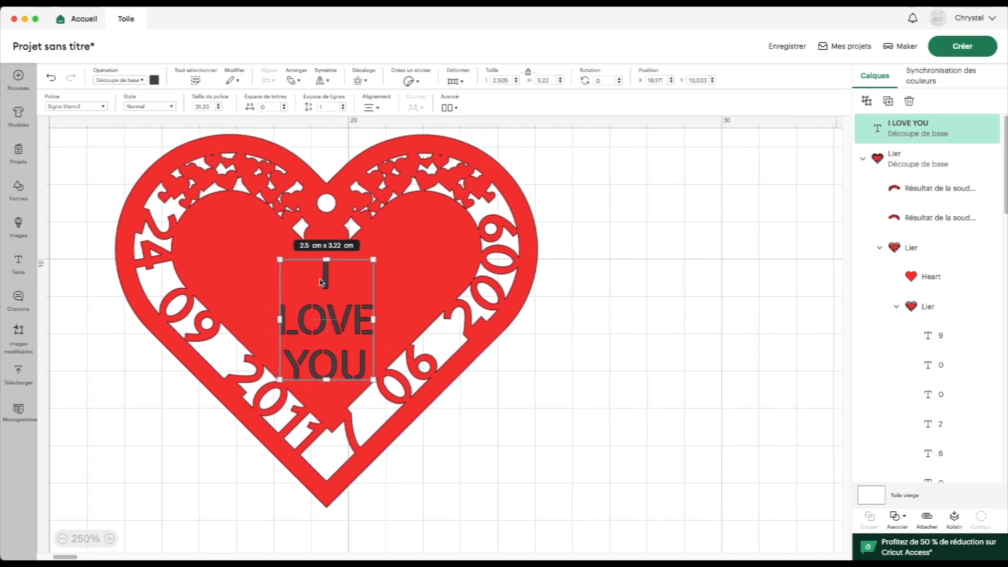
Shift the red date-framed heart slightly down behind the "I LOVE YOU" text
click(547, 476)
mouse_move(484, 448)
mouse_down()
mouse_move(462, 441)
mouse_move(473, 449)
mouse_up()
mouse_move(325, 324)
mouse_down()
mouse_move(321, 315)
mouse_move(332, 340)
mouse_up()
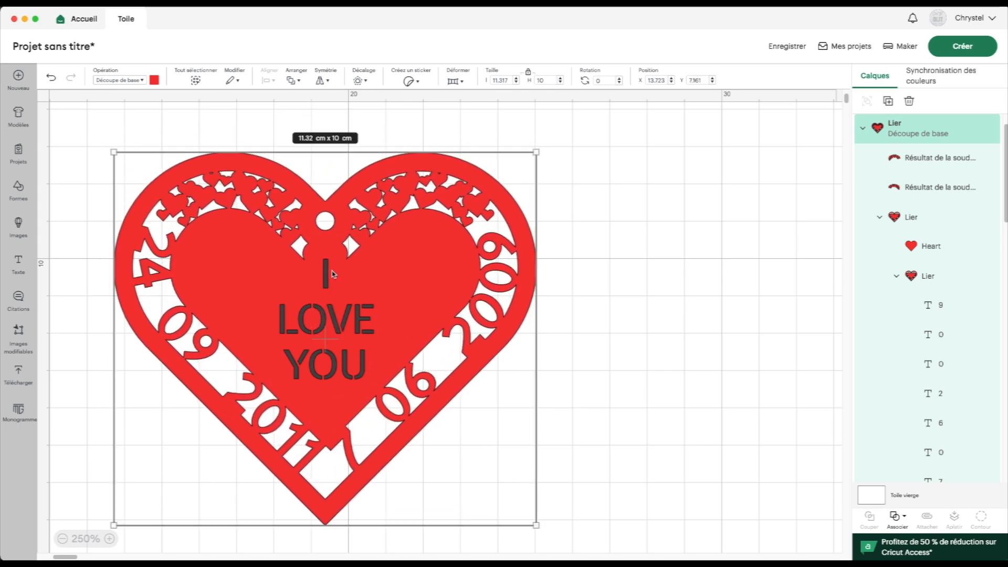
Enlarge the "I LOVE YOU" text to about 2.7 × 3.47 cm and reposition it in the middle of the inner heart
scroll(939, 148, up, 1)
click(938, 133)
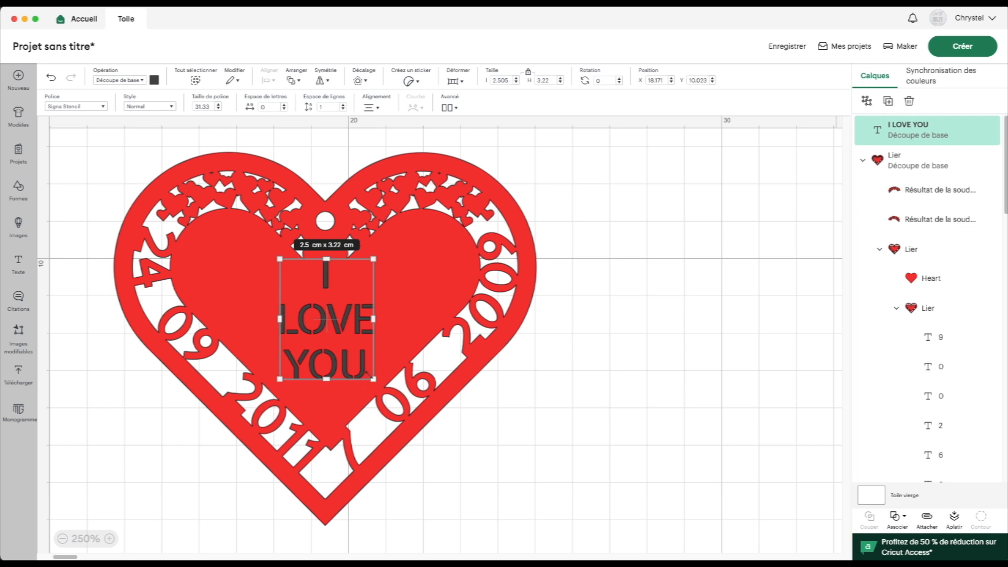
drag(373, 378, 372, 387)
drag(329, 326, 326, 322)
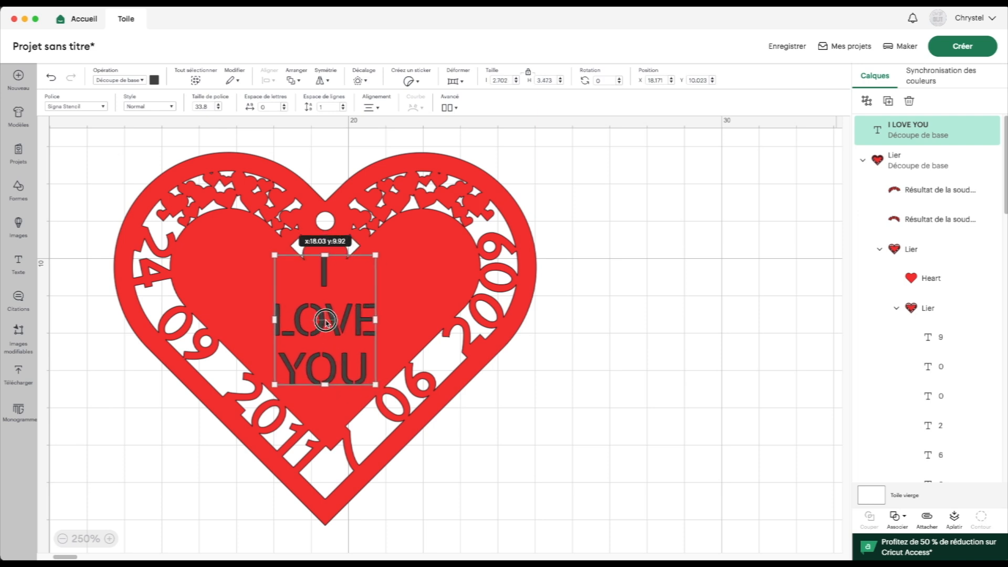
Centre the "I LOVE YOU" text horizontally on the red heart and subtract it from the heart as a cut-out
click(317, 152)
drag(315, 141, 327, 193)
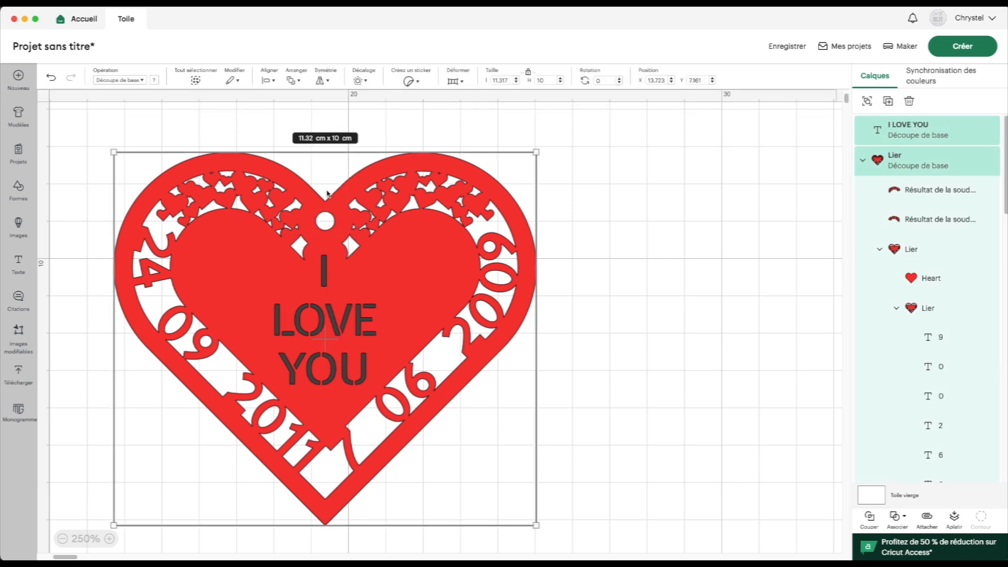
click(273, 82)
click(318, 138)
click(896, 519)
click(927, 423)
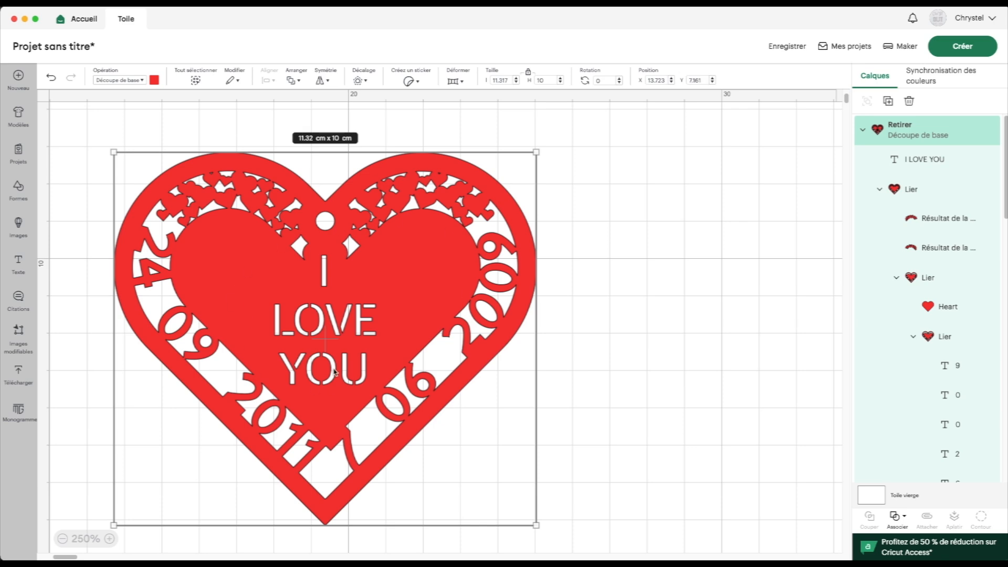
Stack the cut-out red heart on top of the map and pen-drawn heart layers, matching their outlines
click(84, 543)
drag(334, 291, 710, 201)
drag(777, 333, 322, 302)
click(85, 540)
scroll(128, 452, left, 5)
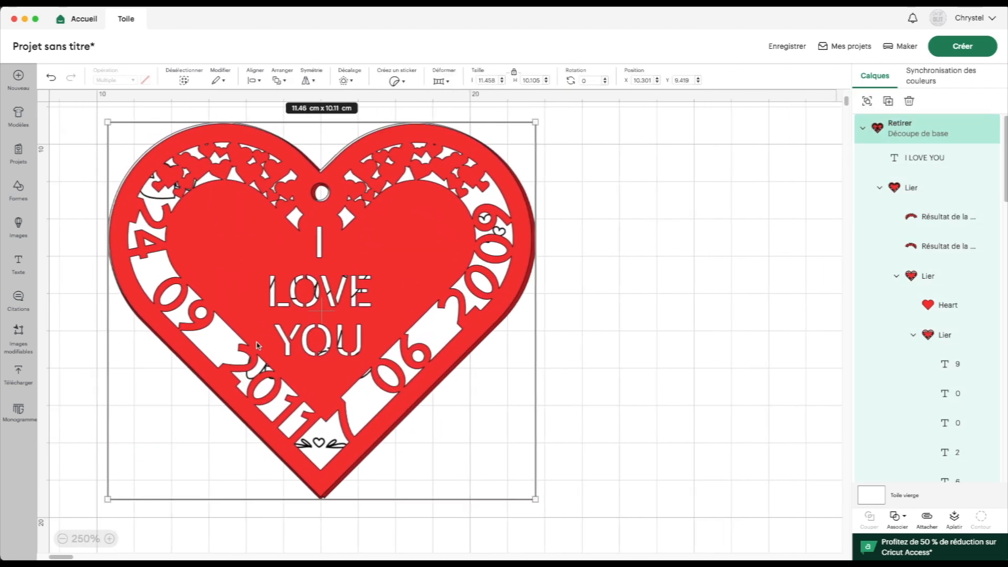
scroll(296, 287, left, 1)
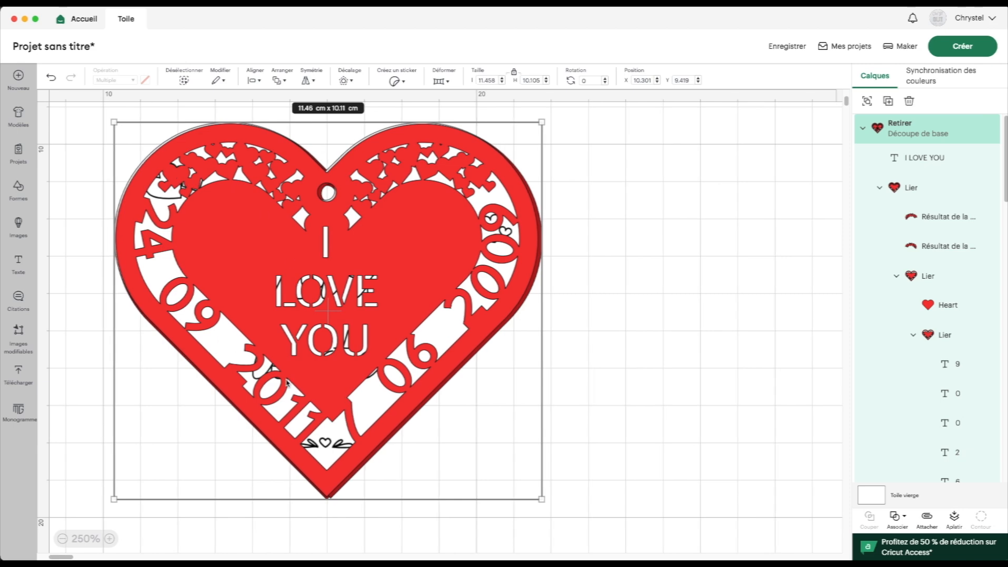
Pull the red heart and the pen-drawn "Votre texte" heart off the stack to expose the map heart
click(591, 335)
drag(359, 280, 626, 301)
scroll(948, 336, down, 10)
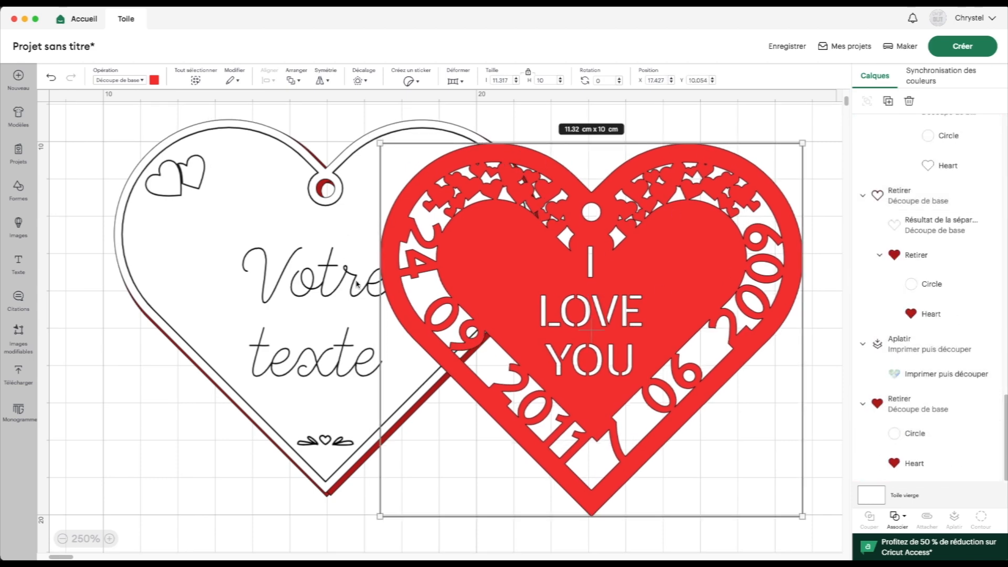
drag(516, 284, 689, 285)
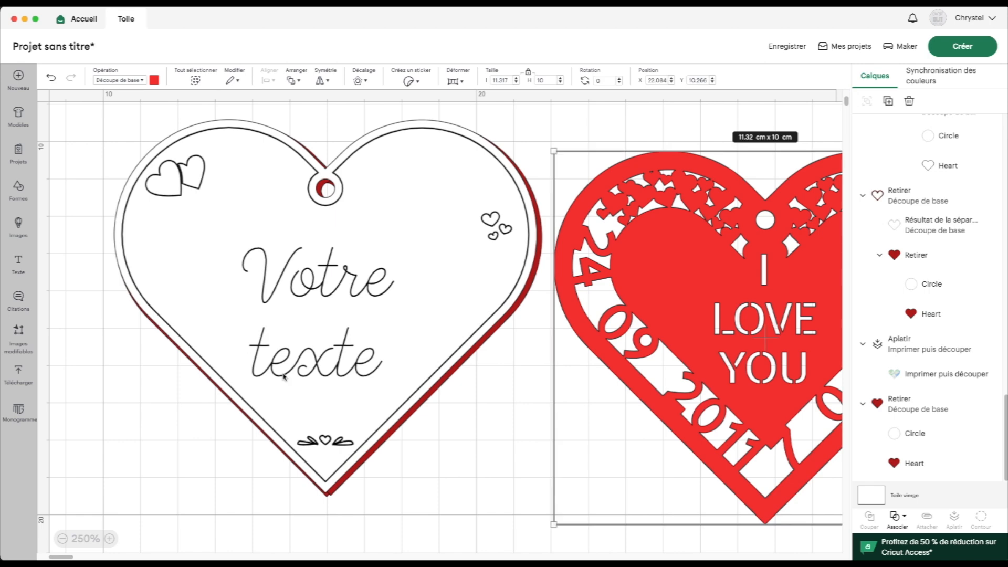
drag(196, 259, 552, 324)
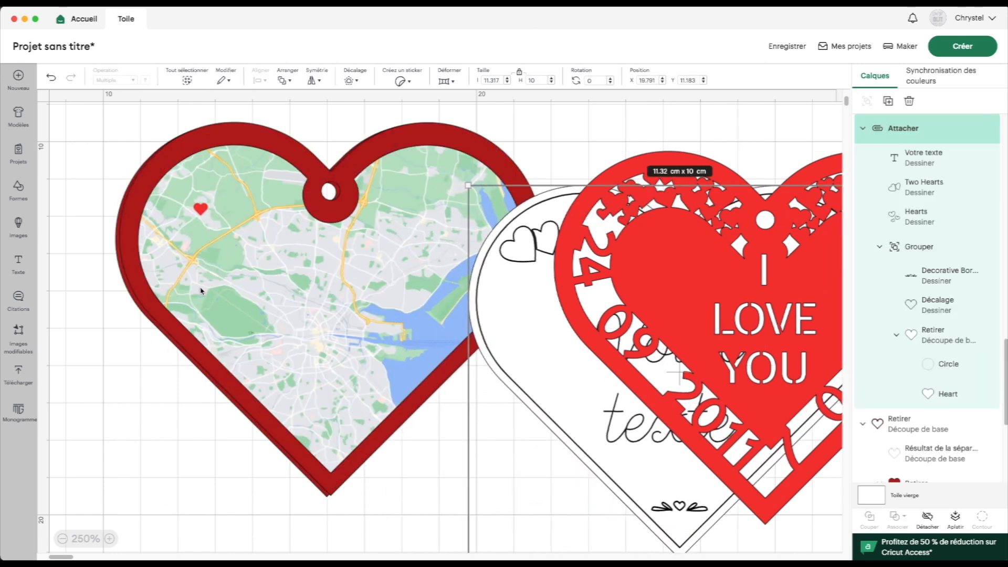